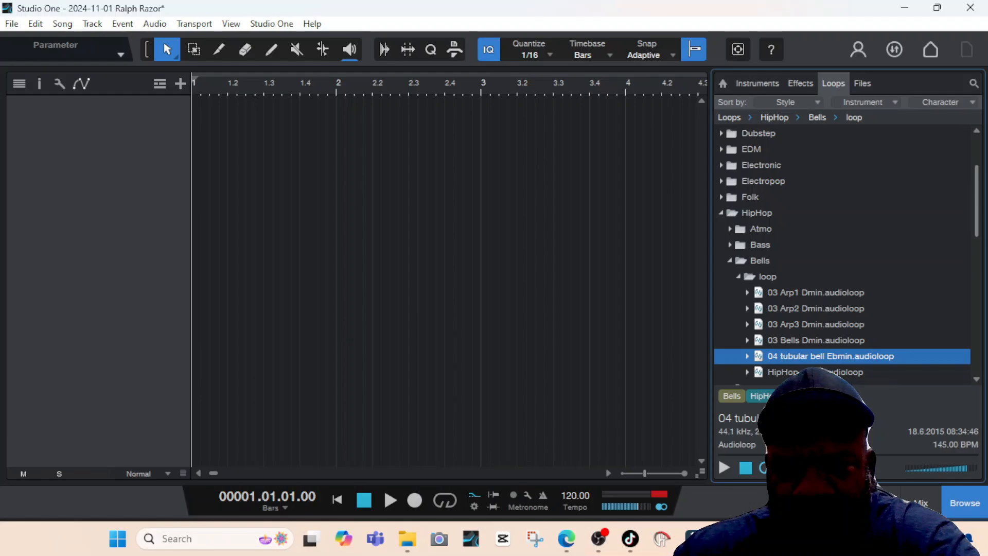
Place the 04 tubular bell Ebmin loop on a new track at bar 1 and show its full length in the arrangement
drag(810, 347, 215, 128)
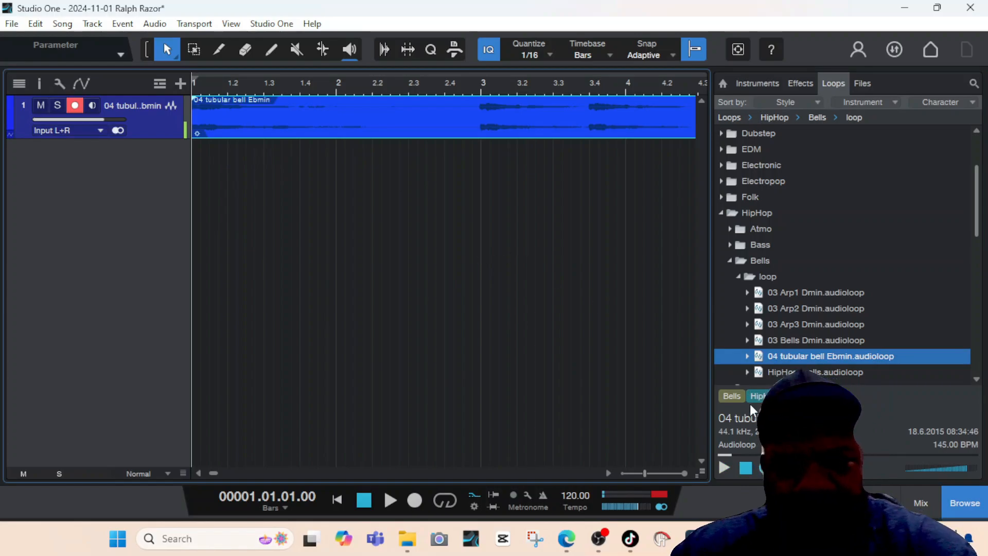
click(965, 503)
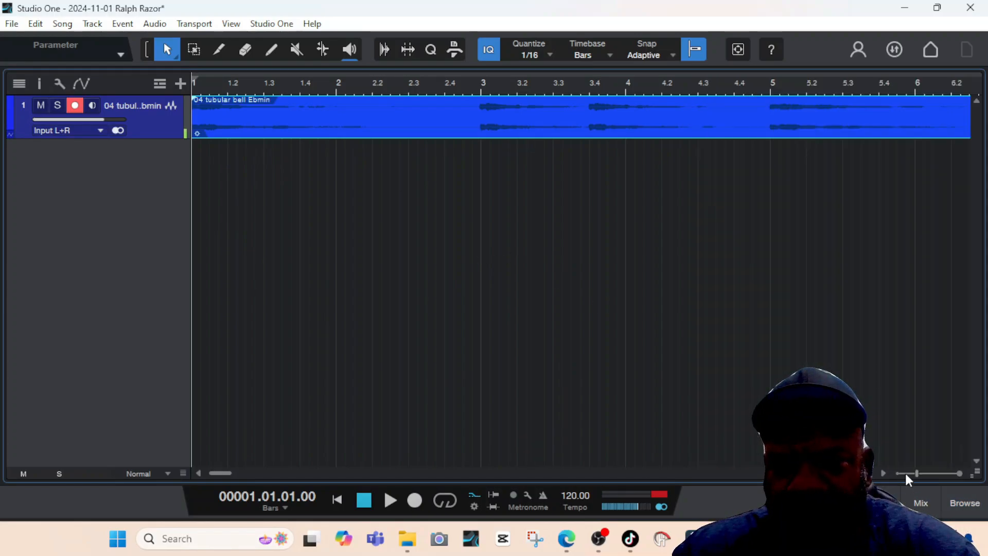
click(901, 473)
click(901, 472)
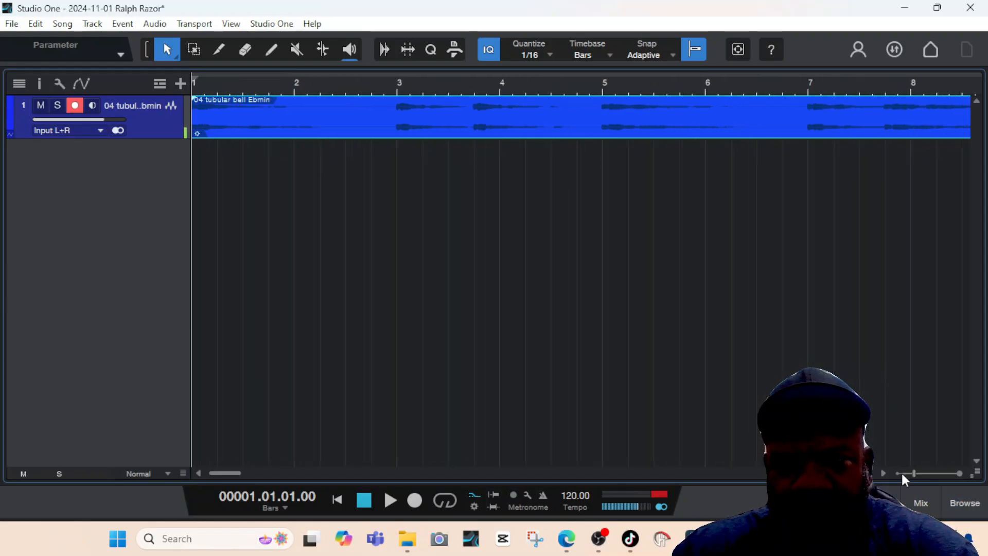
click(901, 474)
click(901, 474)
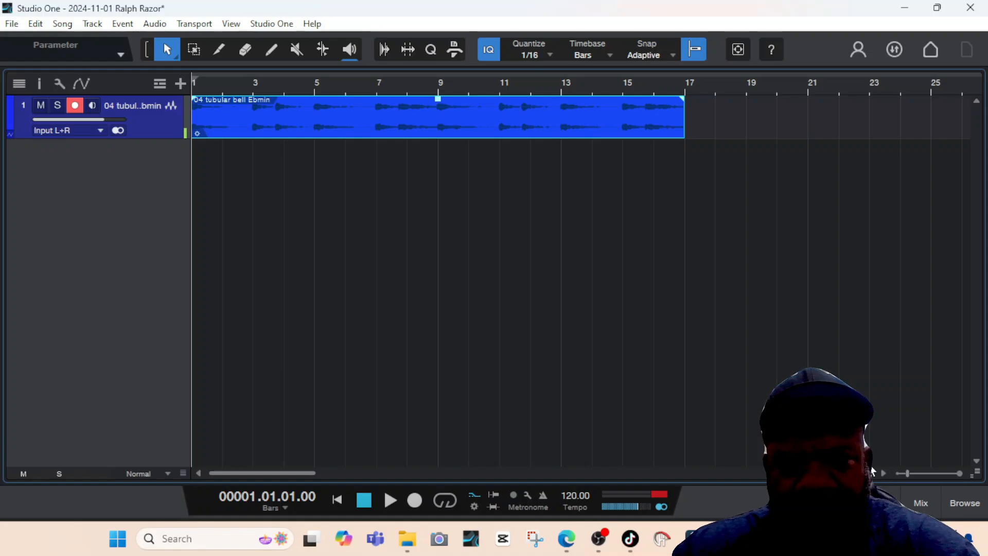
Raise the song tempo to about 145.7 BPM and start playback from the beginning
key(space)
key(space)
drag(569, 495, 577, 392)
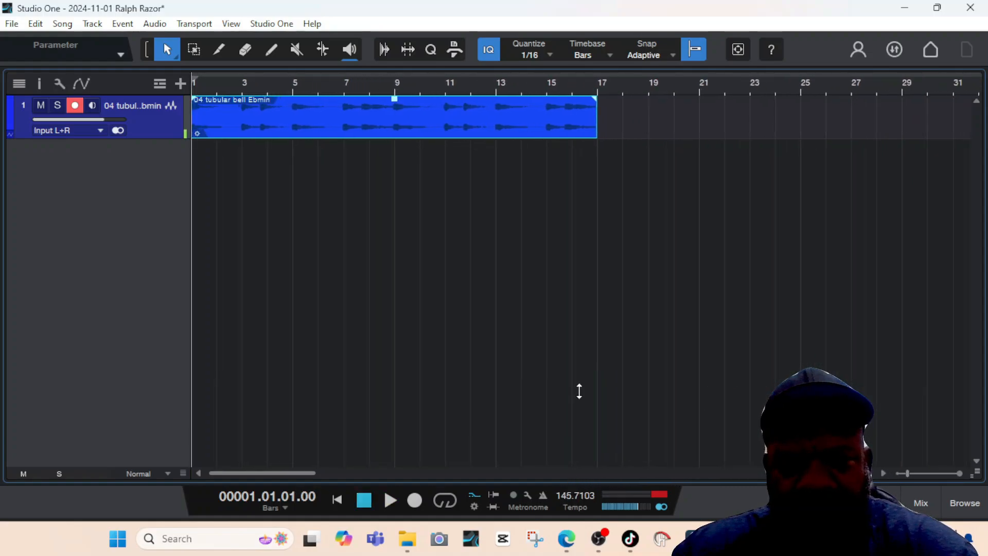
key(space)
Audition the 04 brass Ebmin loop from the HipHop Brass loops and place it on a second track at bar 1
click(954, 501)
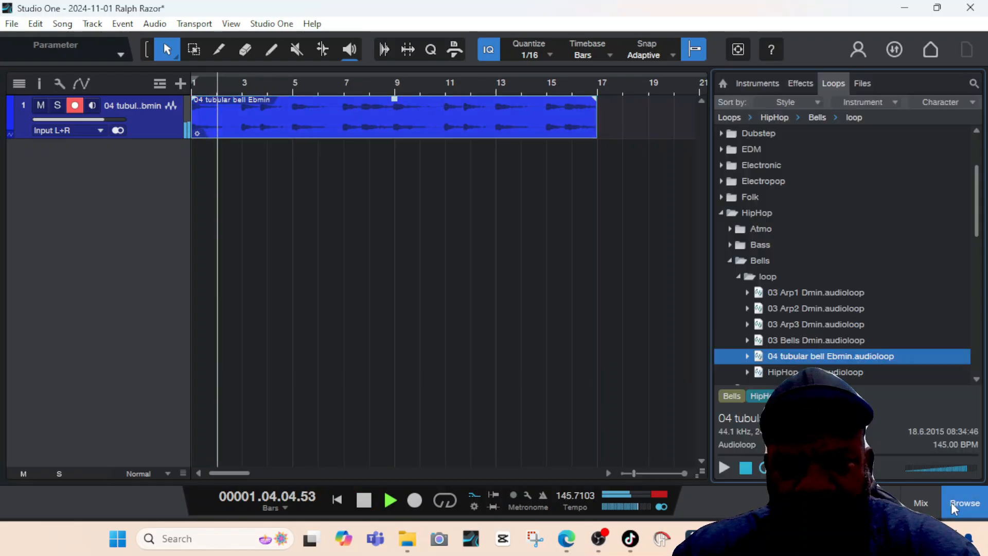
scroll(867, 335, down, 2)
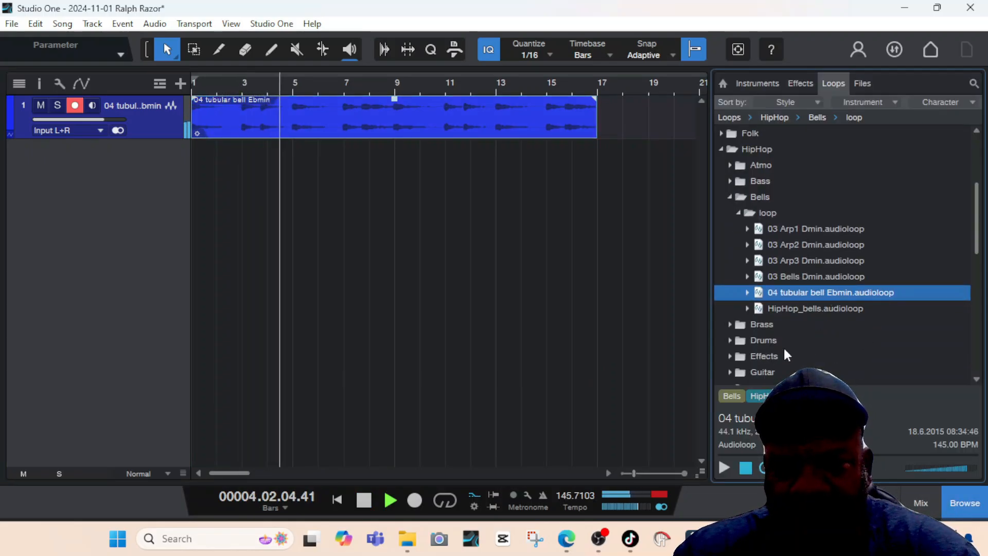
click(761, 324)
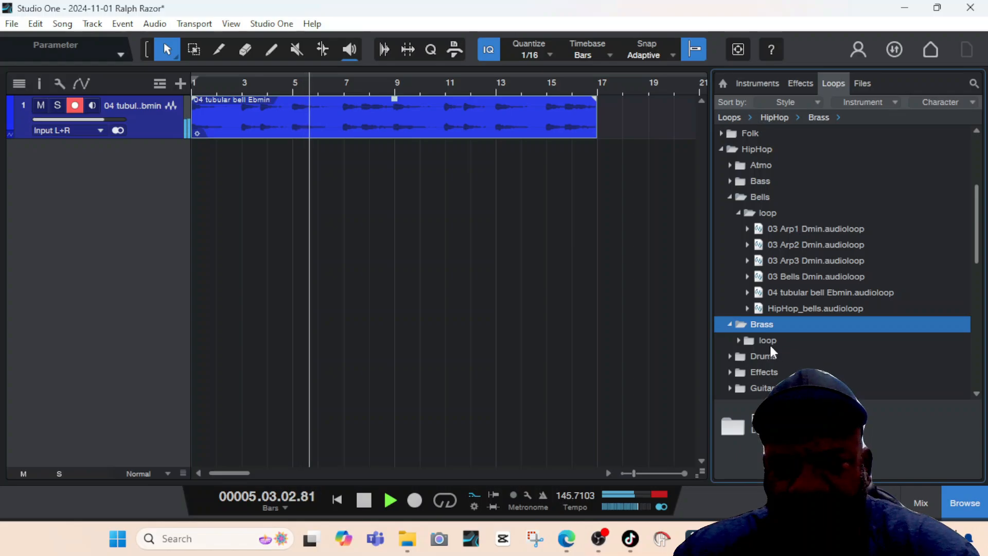
click(768, 342)
click(801, 307)
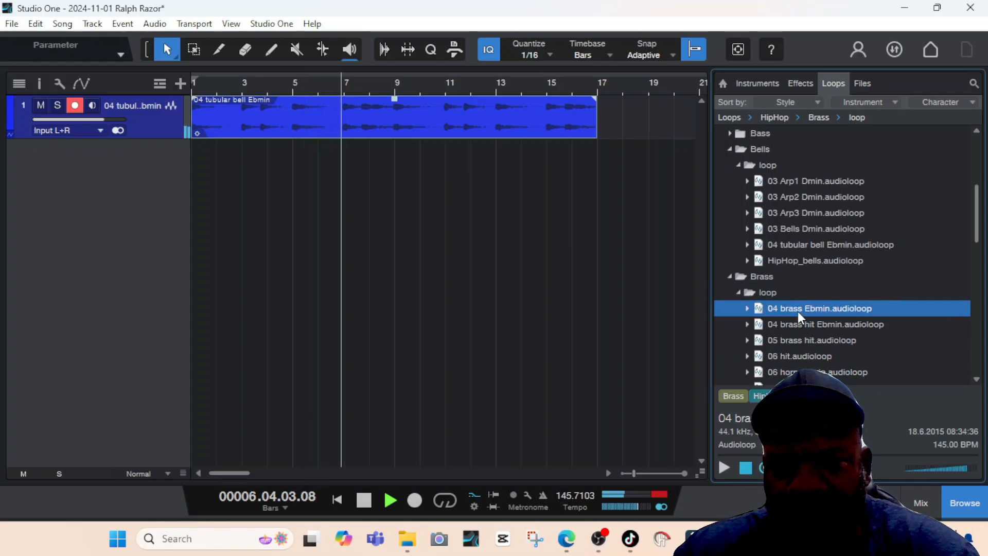
click(723, 466)
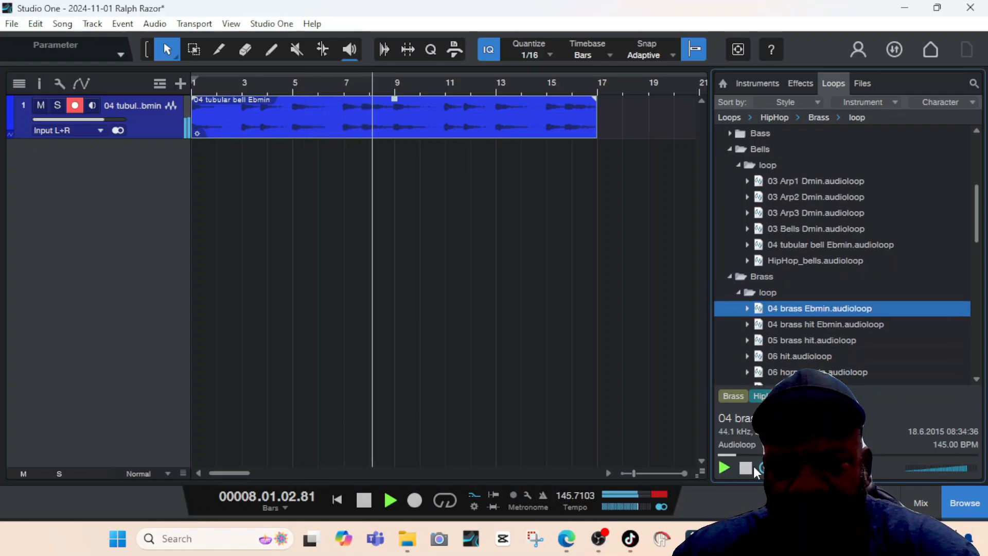
click(746, 468)
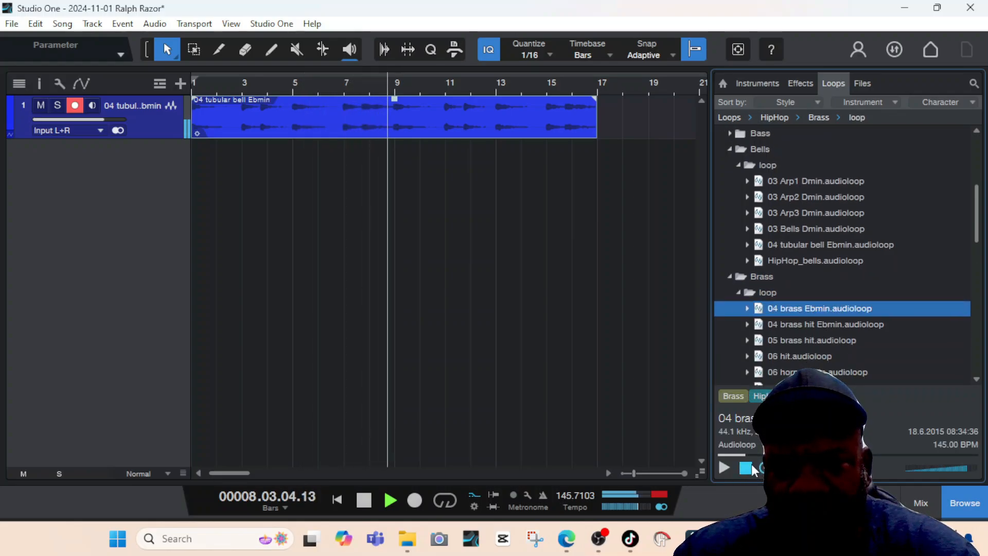
click(747, 308)
drag(789, 307, 196, 174)
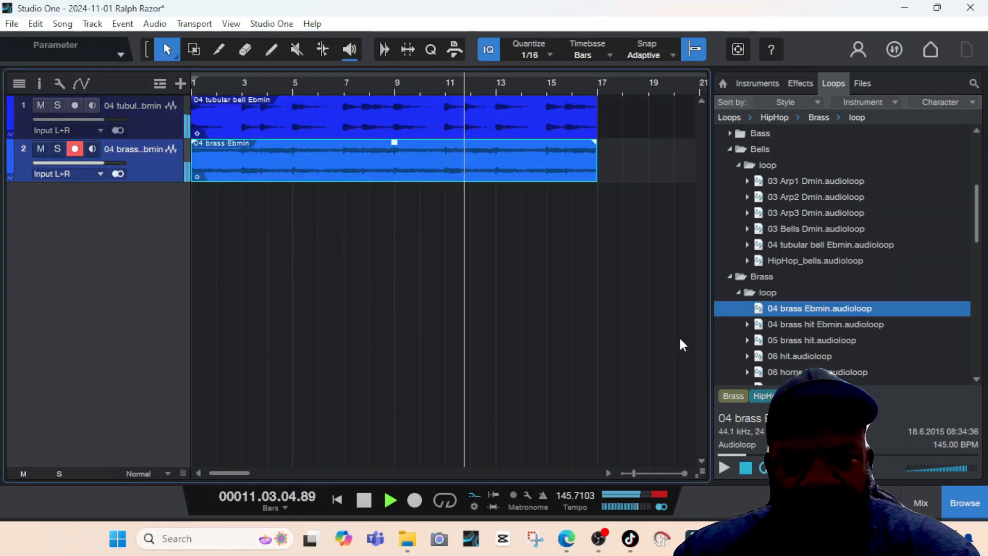
Try the Music 90 Forest guitar1 Em loop from the HipHop Guitar loops on a third track and play it with the others
scroll(834, 351, down, 1)
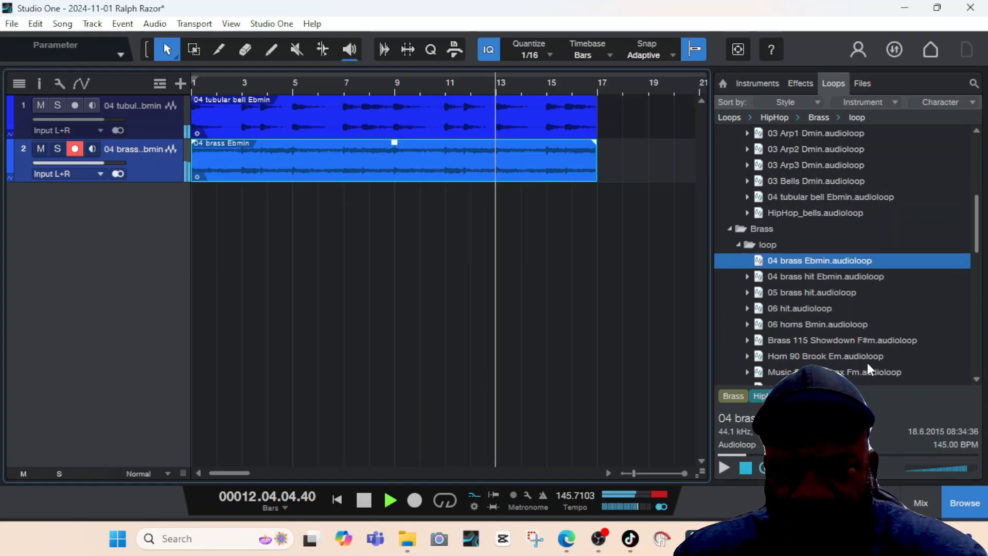
scroll(843, 350, down, 1)
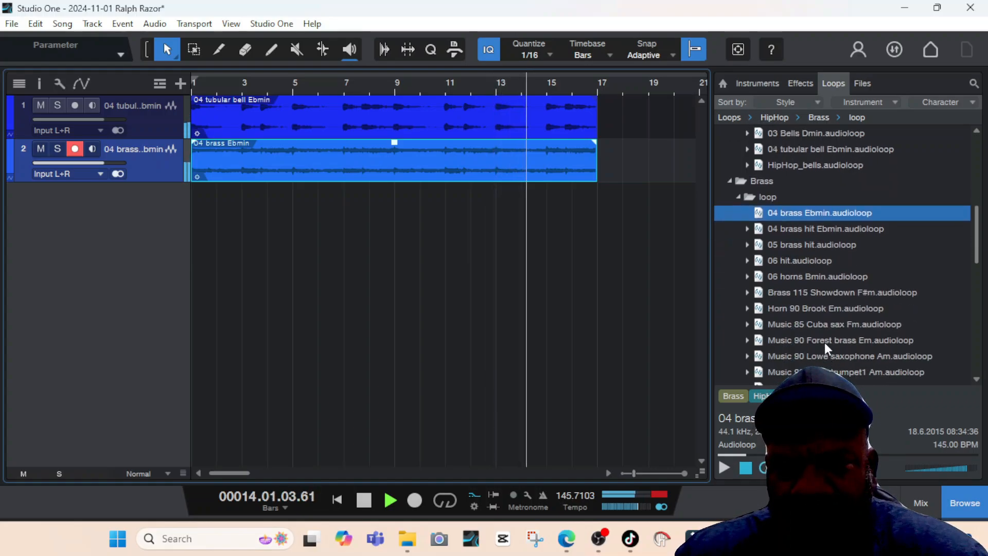
key(space)
click(728, 183)
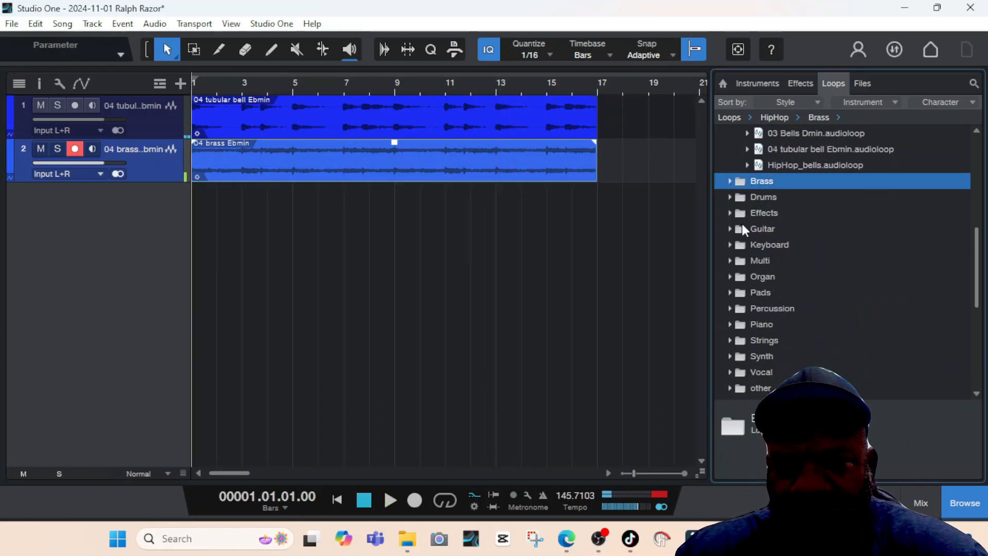
click(727, 229)
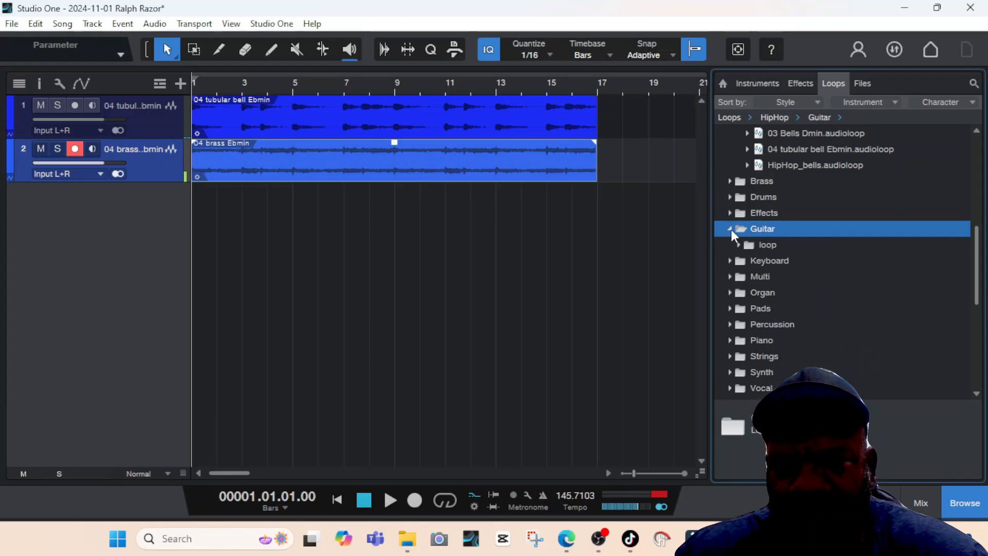
click(747, 246)
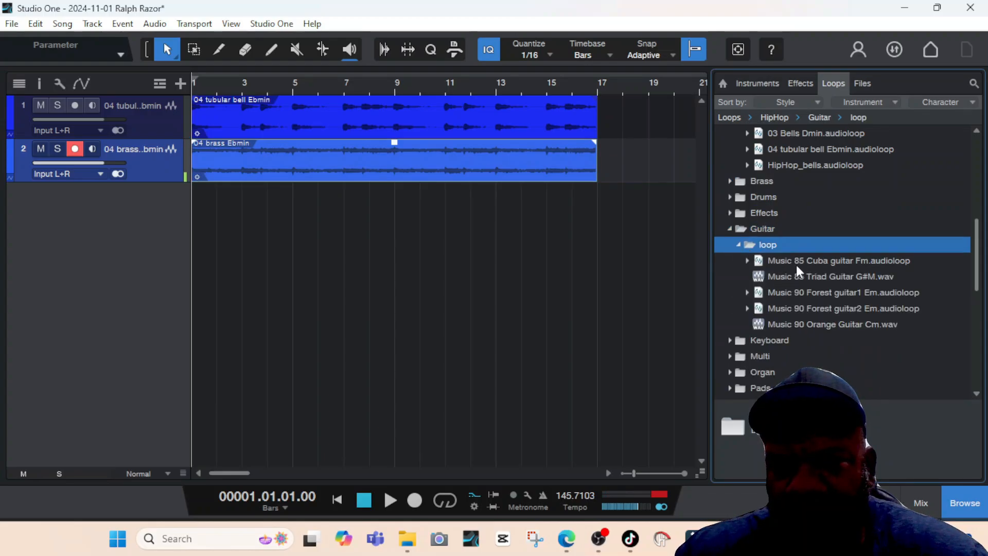
click(804, 293)
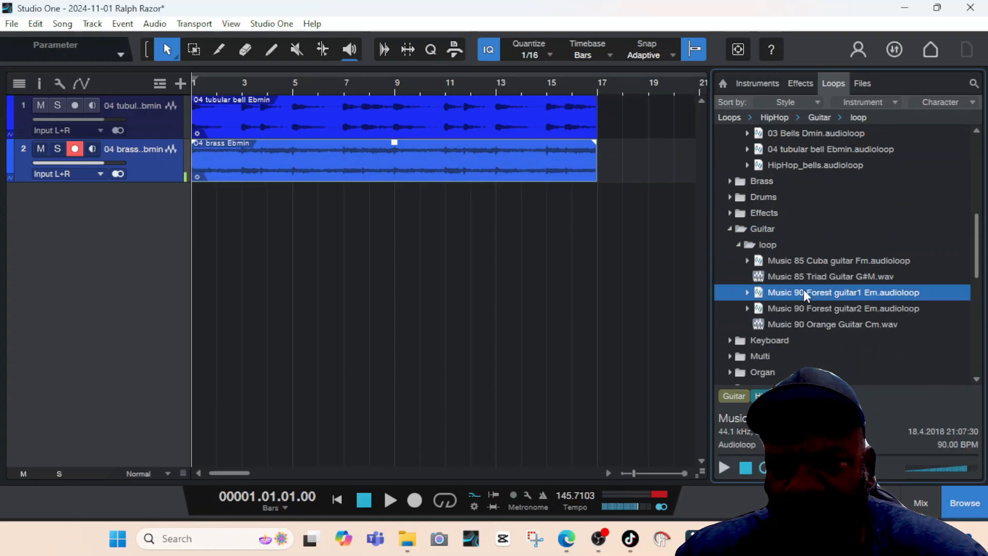
click(724, 467)
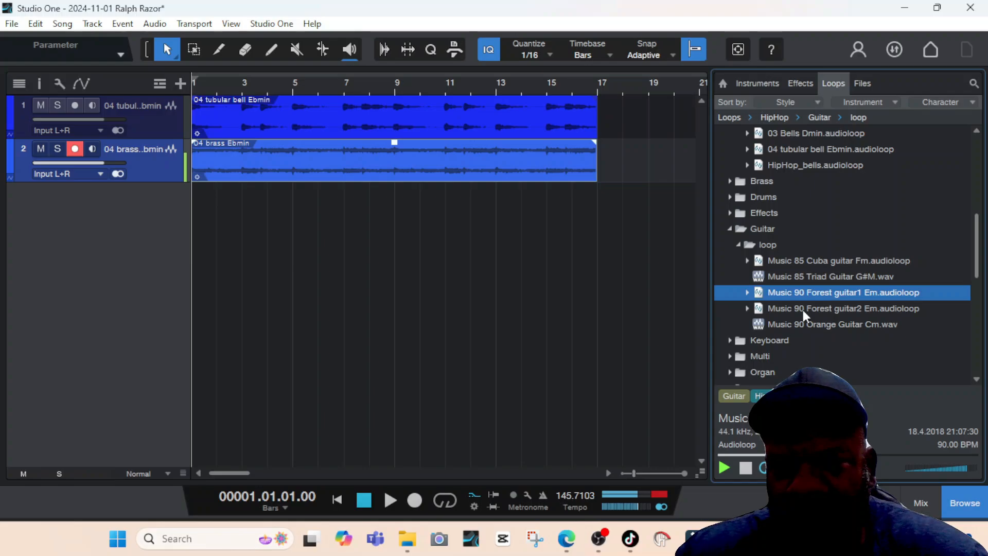
drag(802, 293, 213, 205)
key(space)
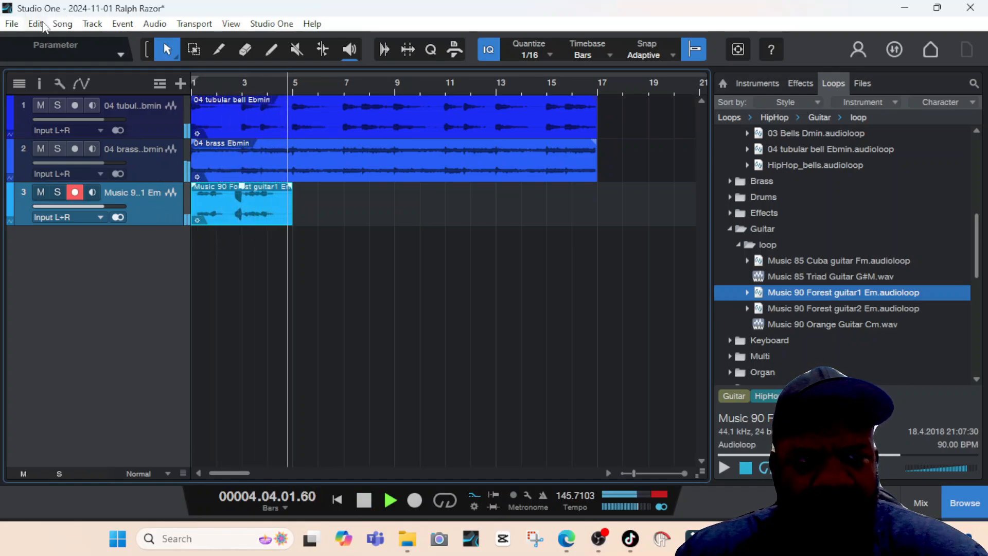
Stop playback, undo adding the guitar loop, and briefly replay the bell and brass tracks
key(space)
click(35, 24)
click(46, 40)
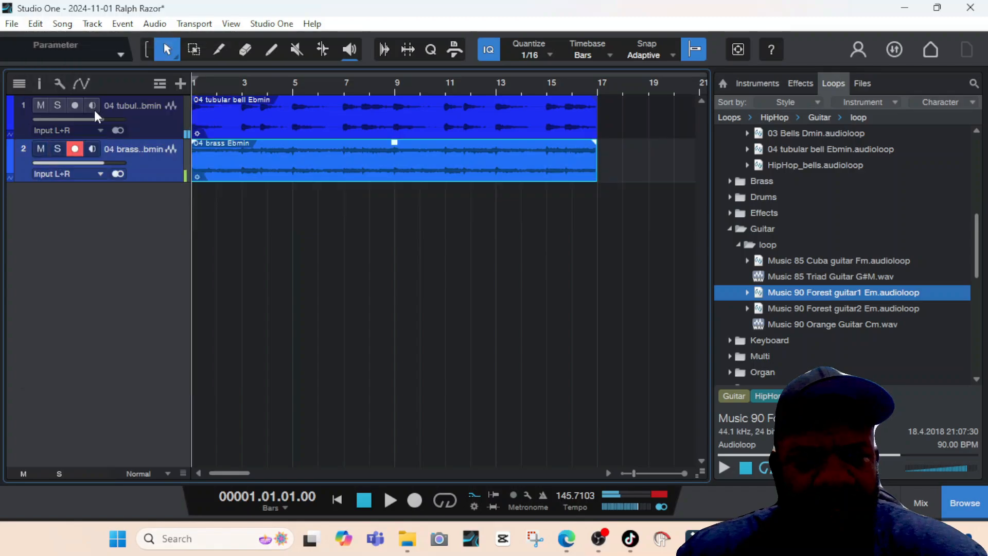
key(space)
key(space)
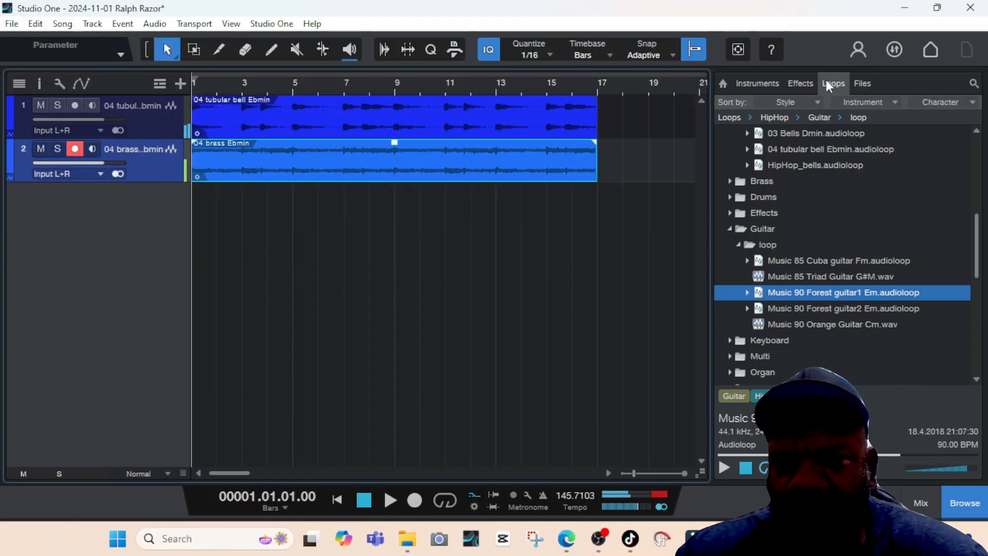
Audition Diamond Wav - AAA 808 from the UNCHAINED Drum Kit and 808 Day Tracks 1 and 10 from the 808_Day_2023 sample folder
click(861, 83)
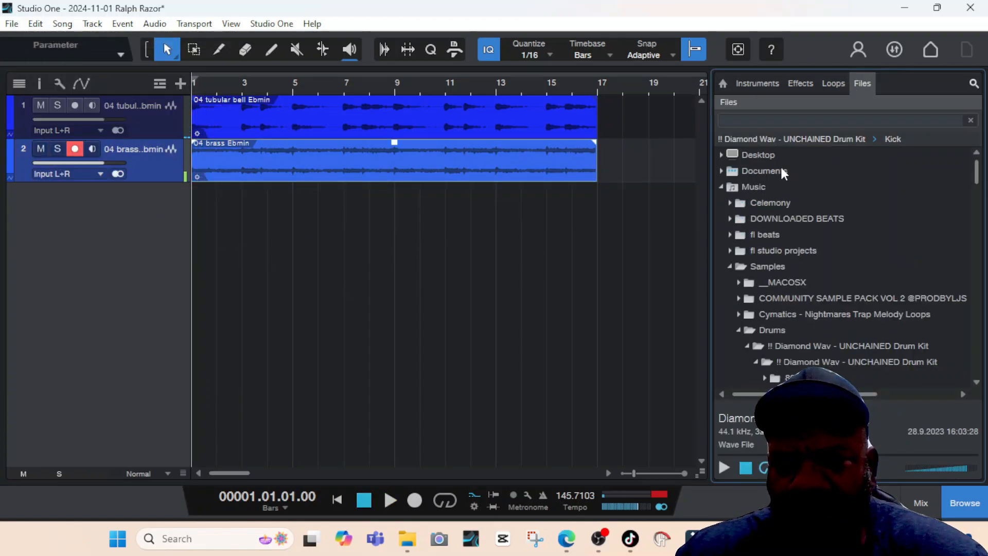
scroll(759, 297, down, 3)
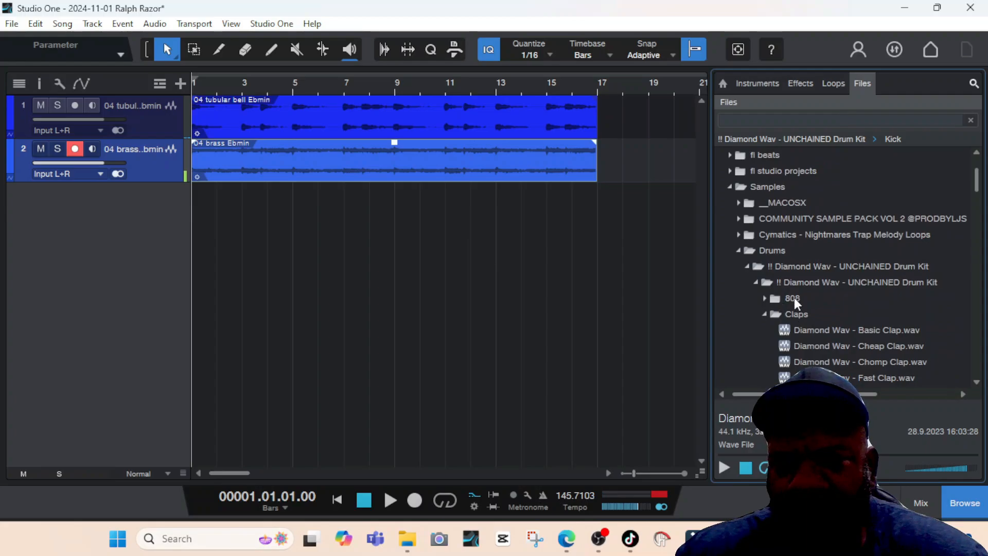
click(795, 298)
click(807, 317)
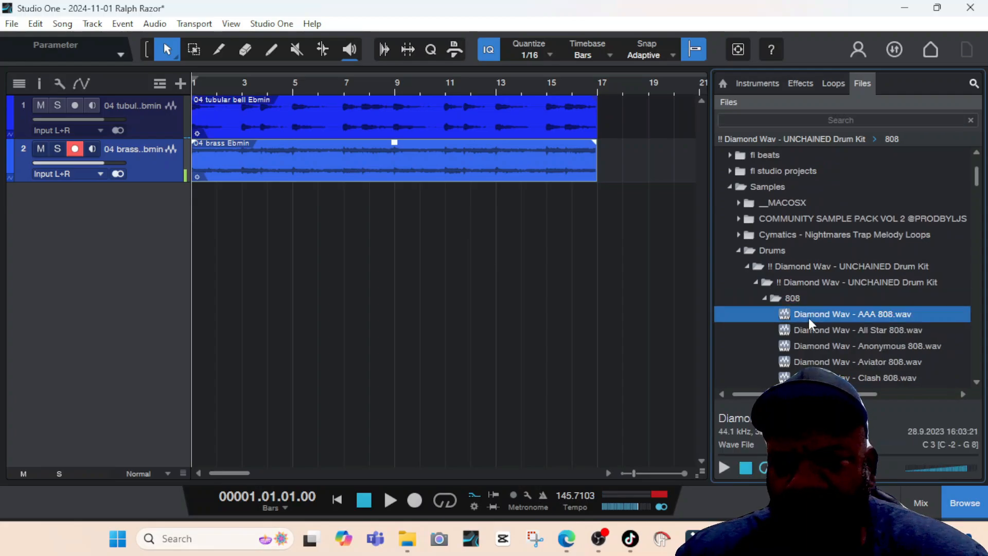
click(723, 467)
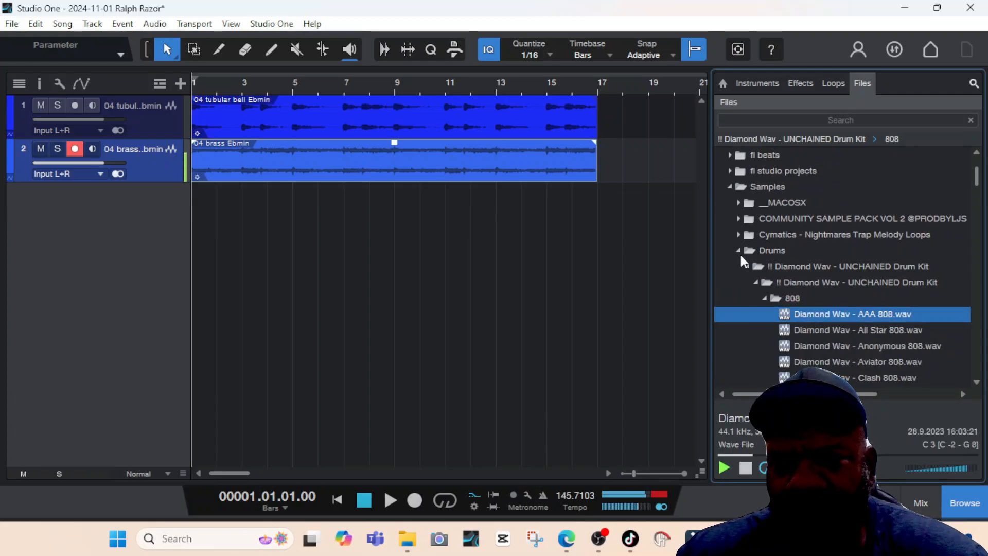
click(751, 267)
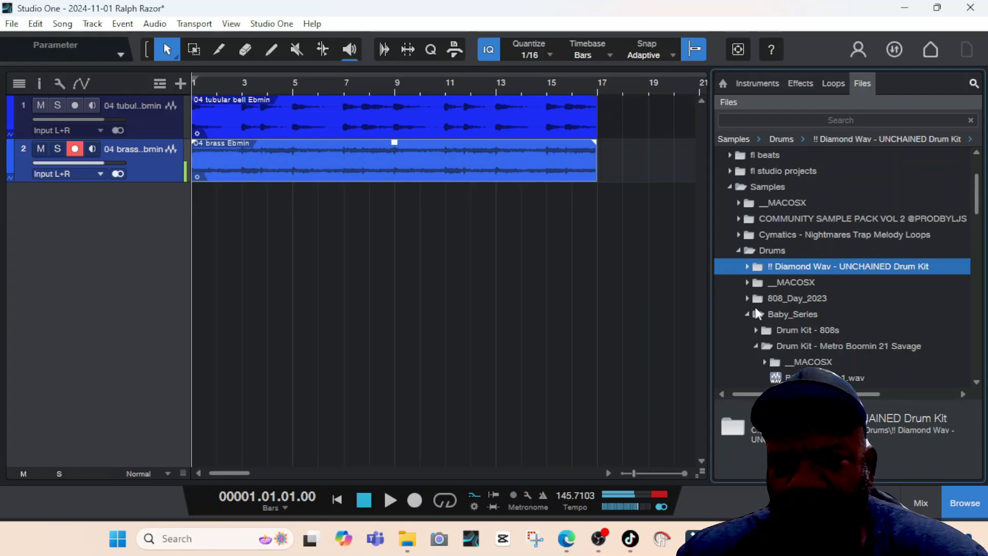
click(747, 298)
click(771, 346)
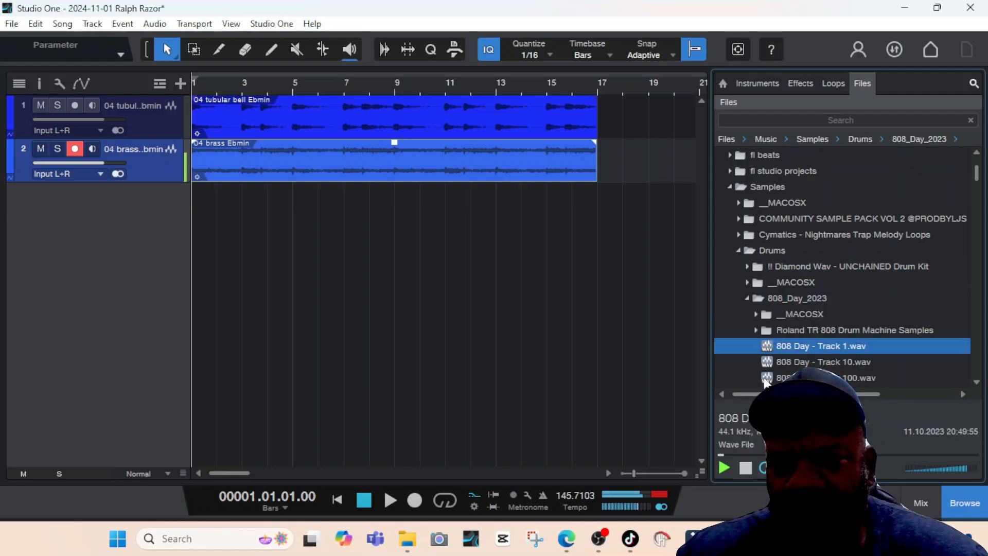
click(815, 363)
click(747, 298)
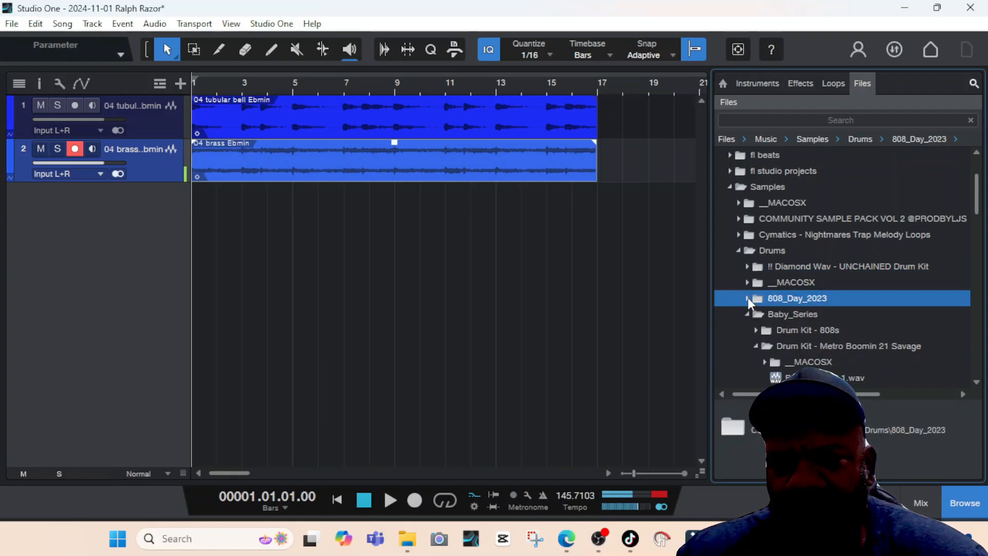
Audition the BOOMIN 808 samples in the Metro Boomin 21 Savage drum kit and send BOOMIN 808 3 SHORT.wav to a new SampleOne instrument
scroll(818, 288, down, 3)
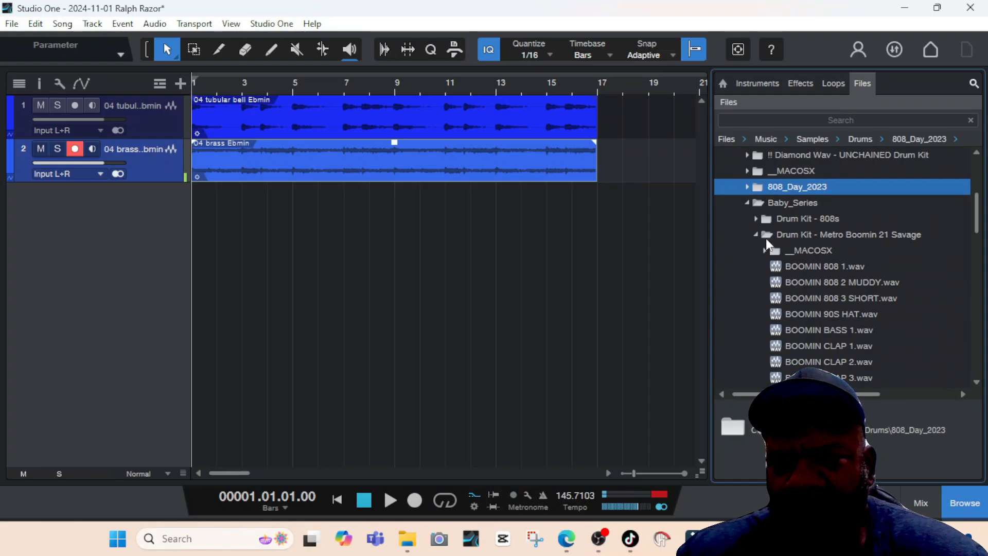
click(795, 266)
click(795, 282)
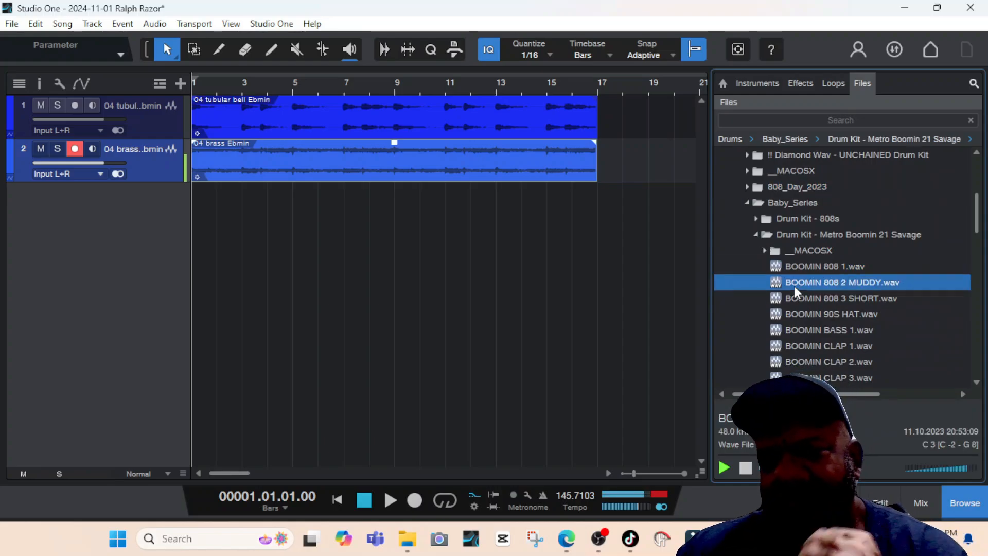
click(799, 298)
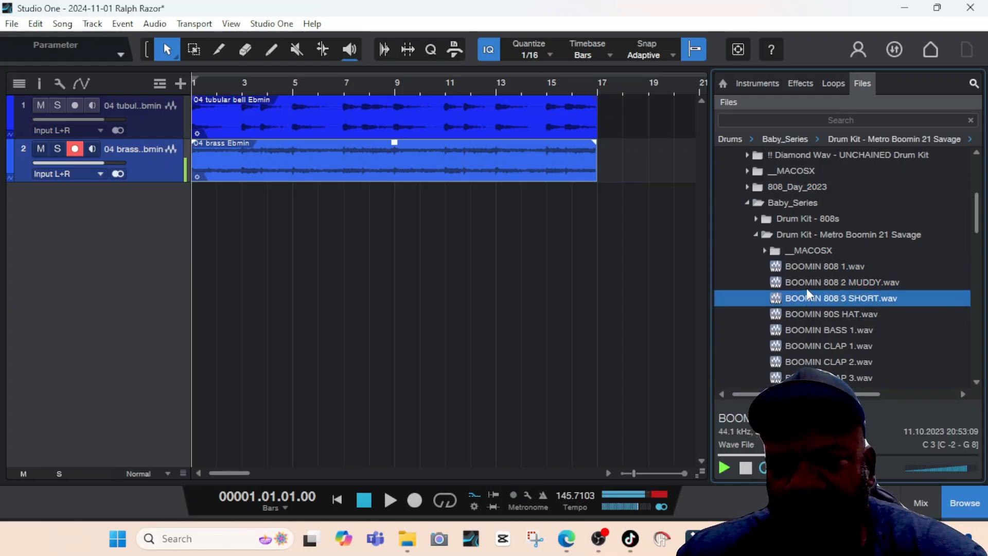
right_click(813, 299)
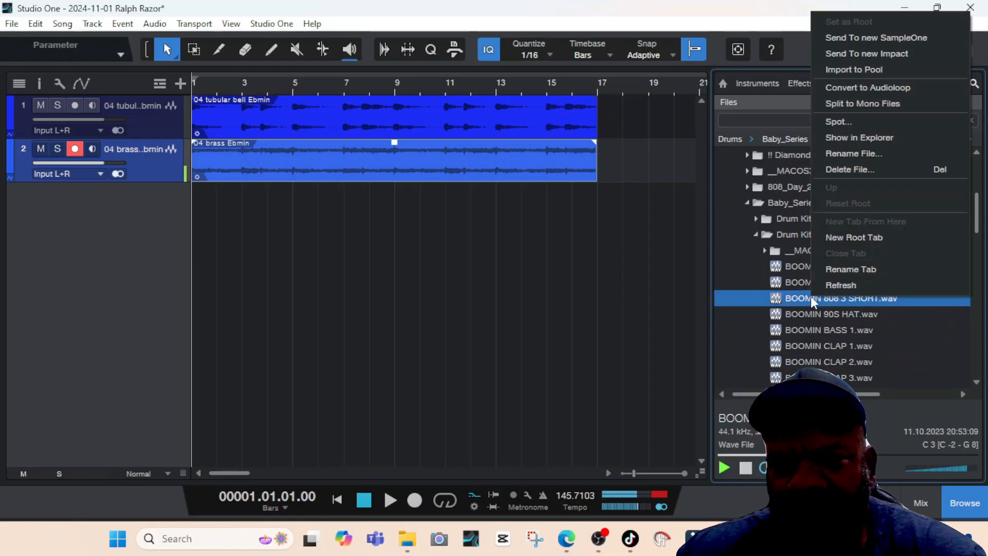
click(881, 42)
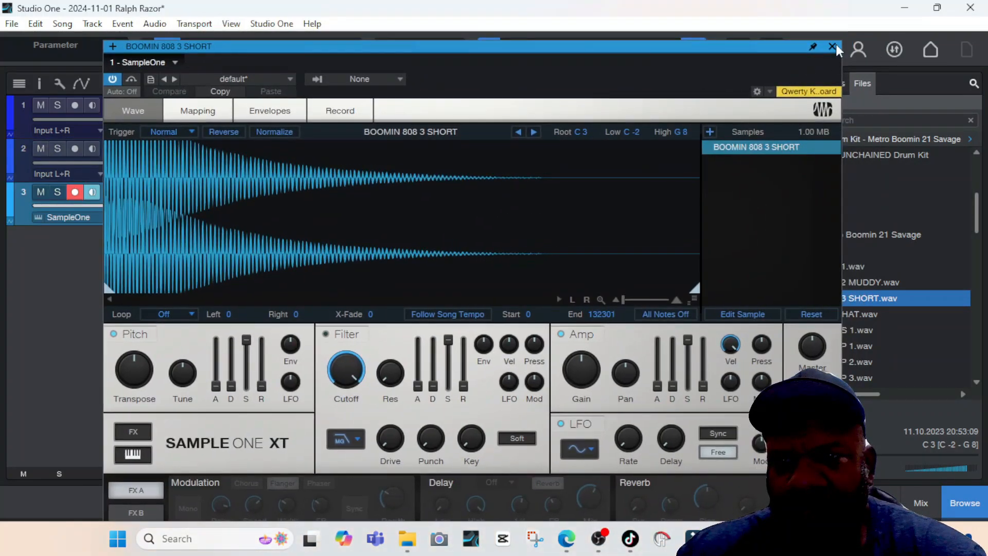
click(832, 46)
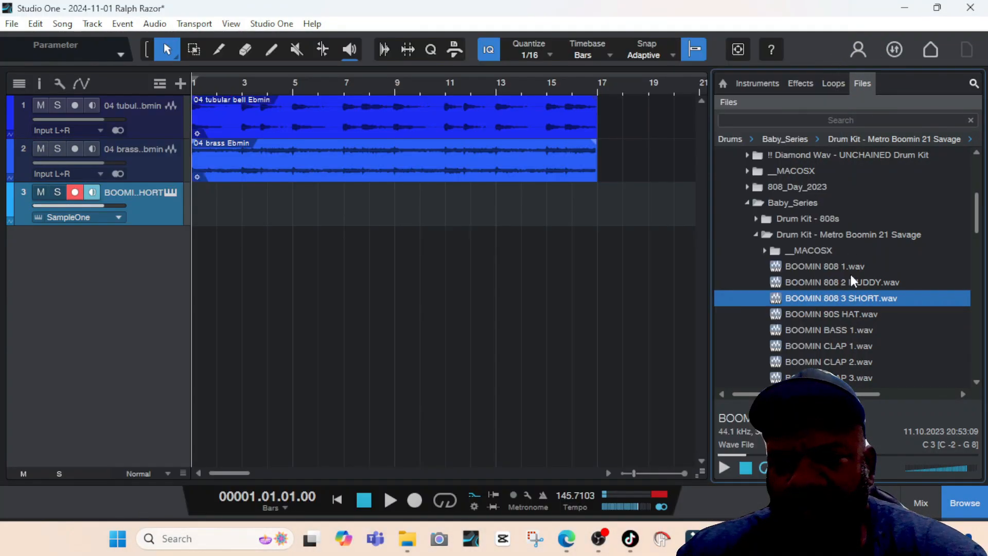
Audition BOOMIN CLAP 1 and send BOOMIN CLAP 2.wav to a new SampleOne instrument track
click(818, 346)
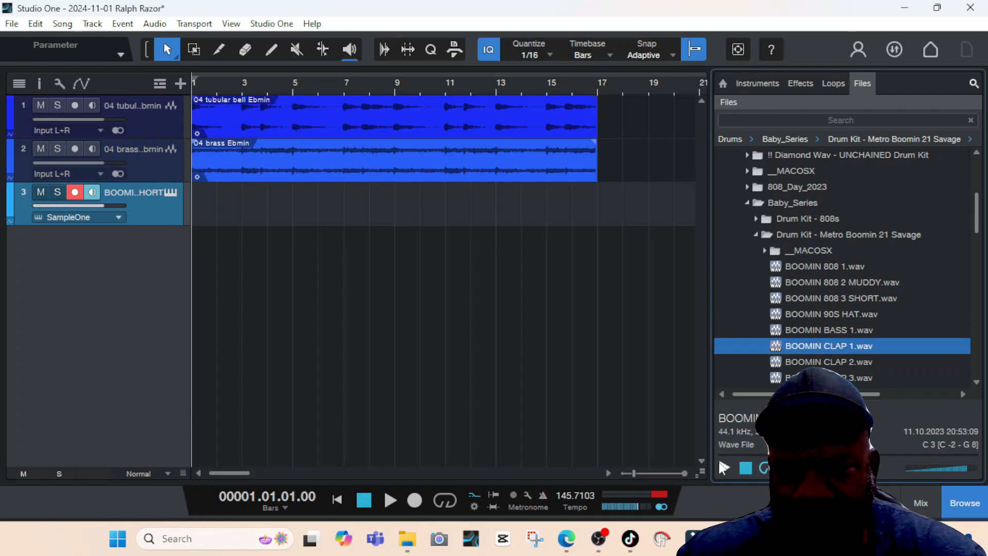
click(723, 468)
click(818, 361)
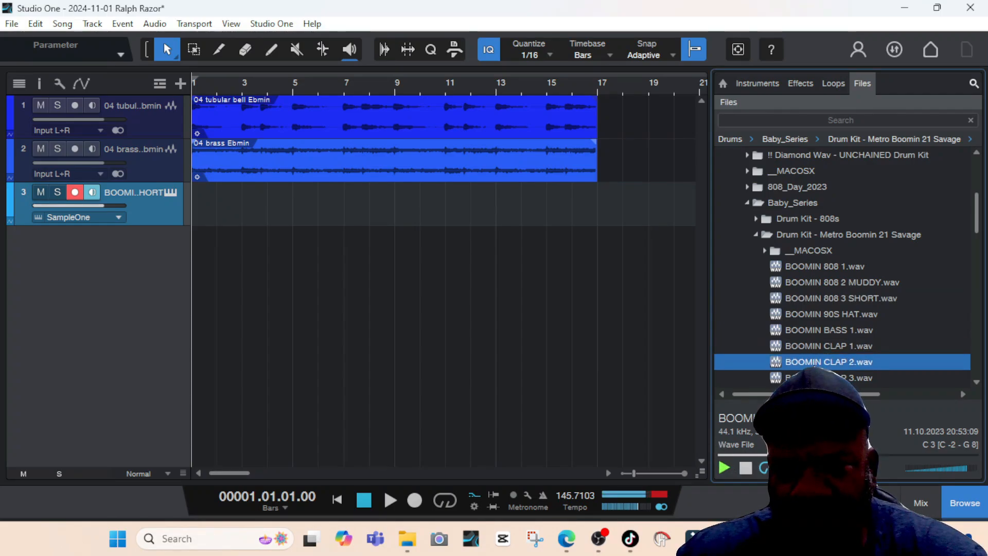
right_click(818, 362)
click(874, 106)
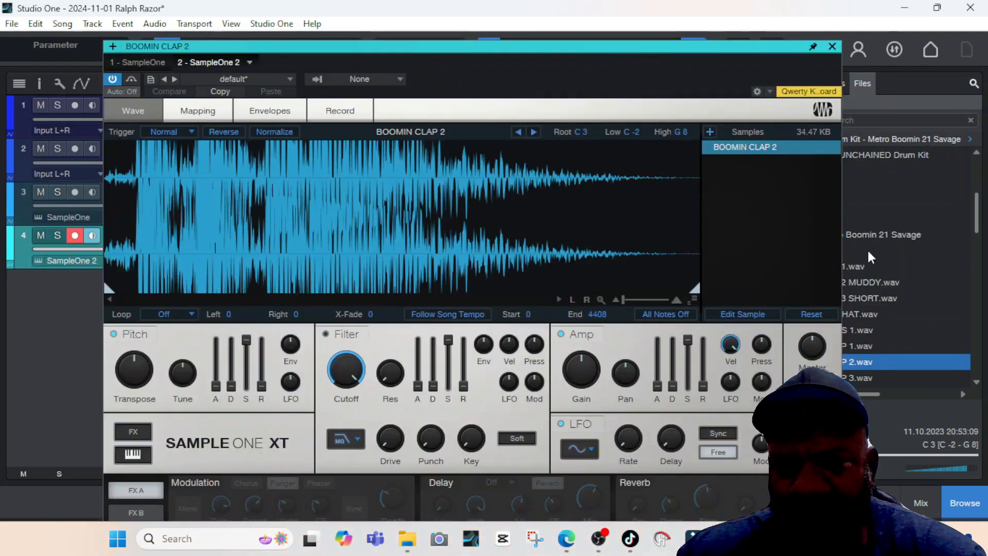
click(832, 46)
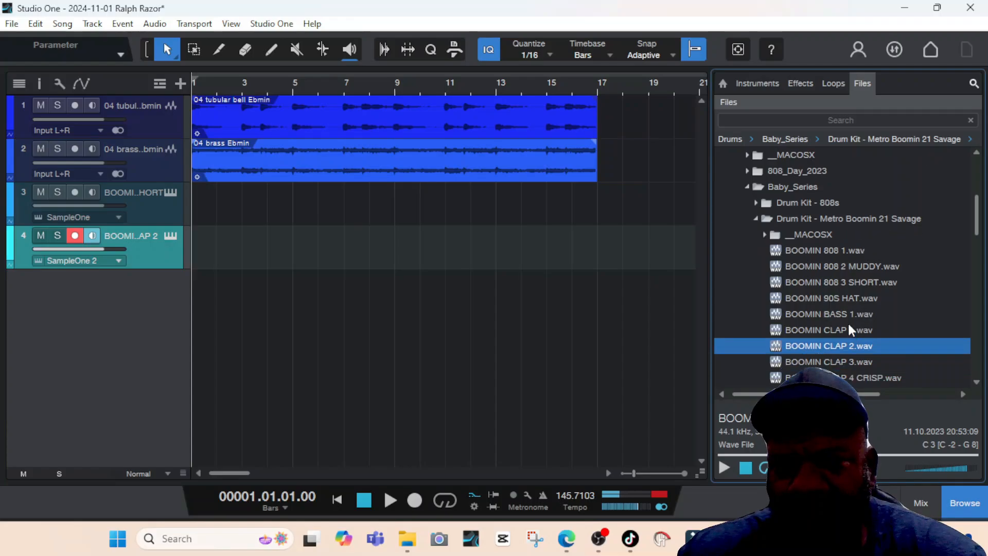
Audition the BOOMIN HAT samples and send BOOMIN HAT 3.wav to a new SampleOne instrument track
scroll(838, 320, down, 2)
click(837, 329)
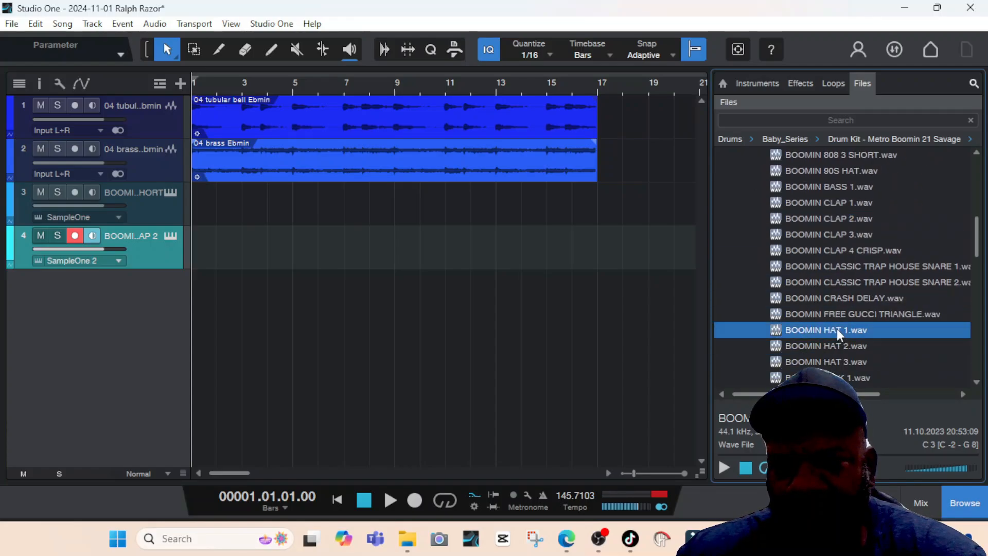
click(722, 468)
click(806, 348)
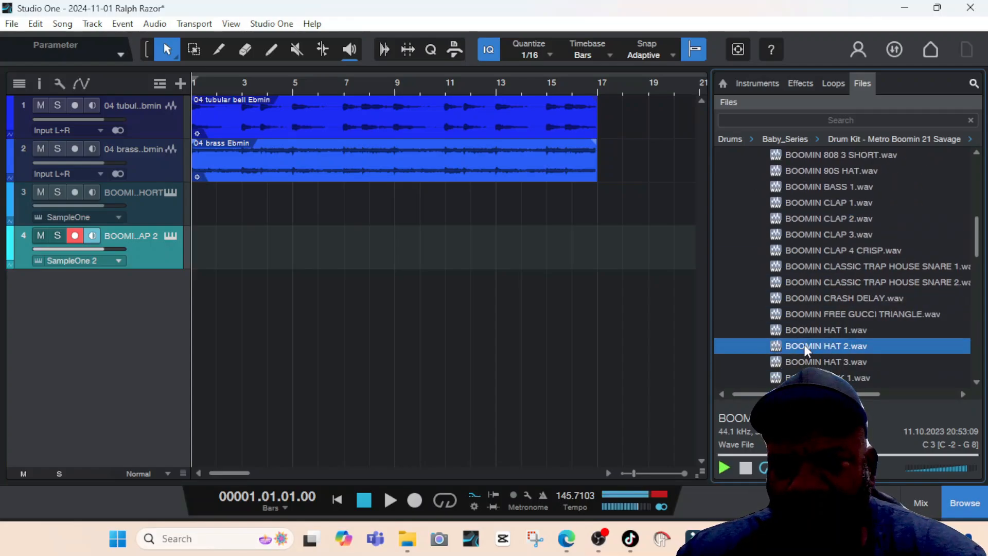
click(806, 363)
right_click(818, 362)
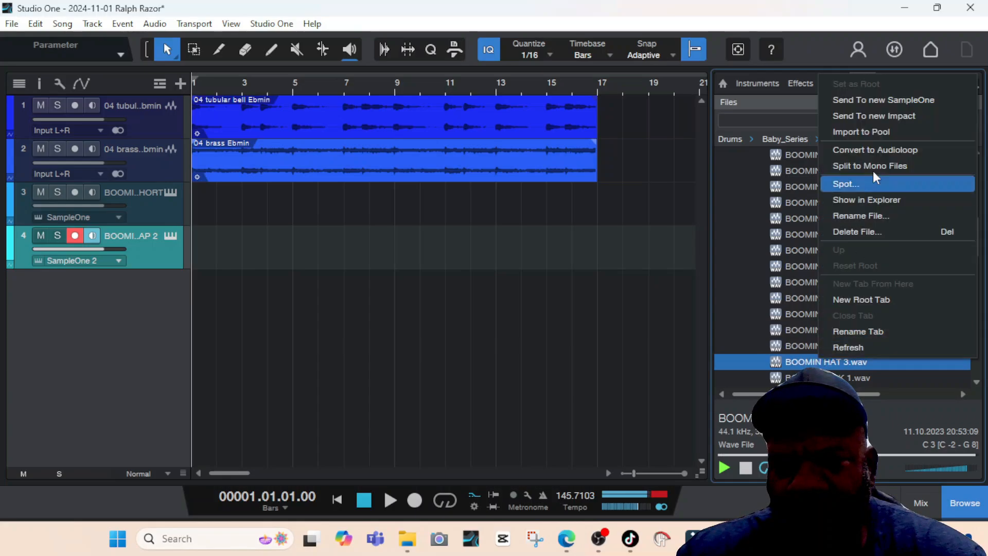
click(846, 99)
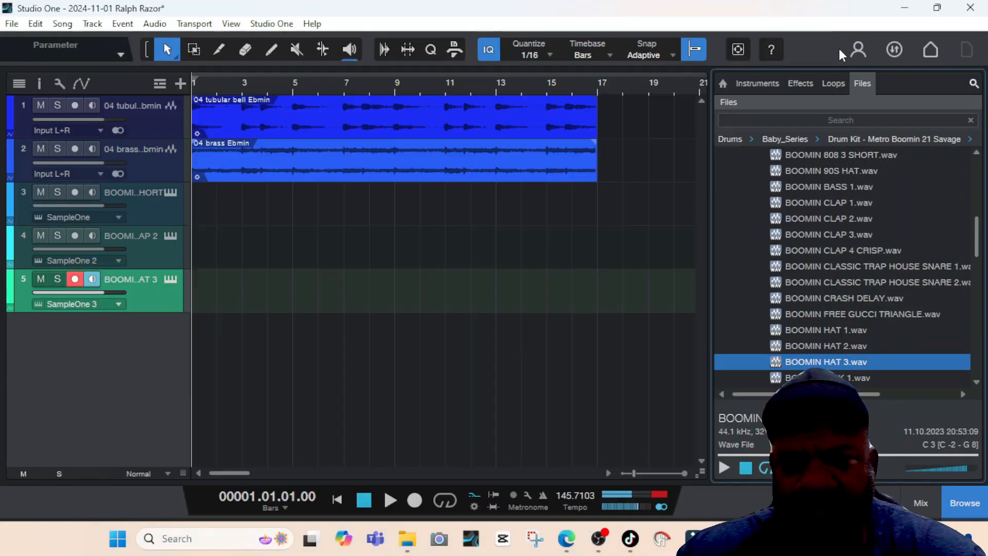
click(832, 46)
Draw empty four-bar parts starting at bar 1 on the hat, clap and 808 tracks
click(271, 50)
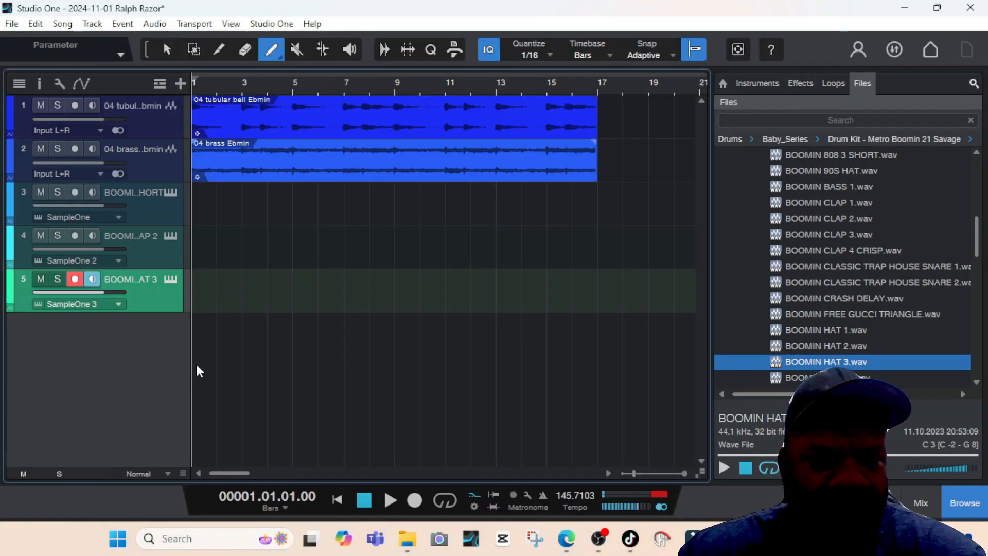
drag(197, 300, 292, 296)
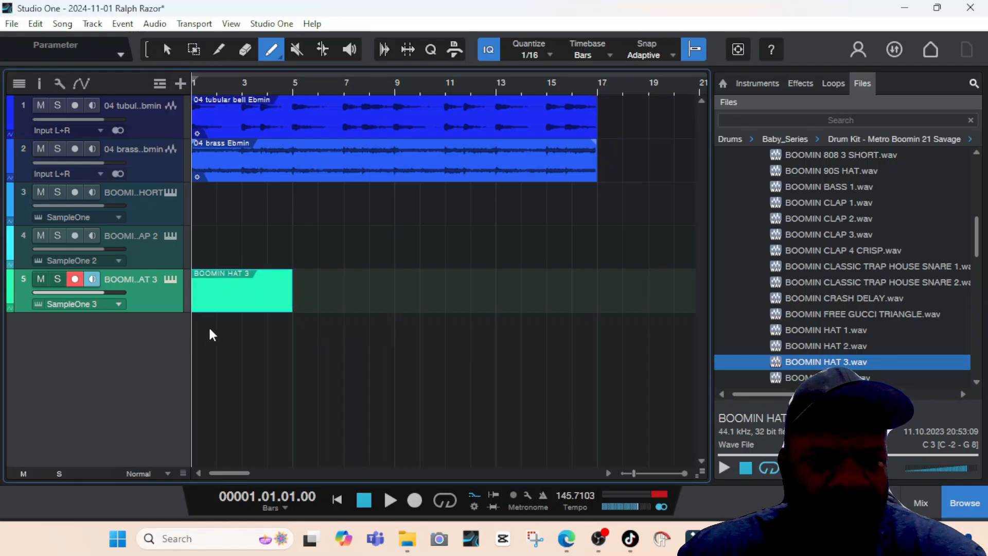
drag(196, 238, 292, 236)
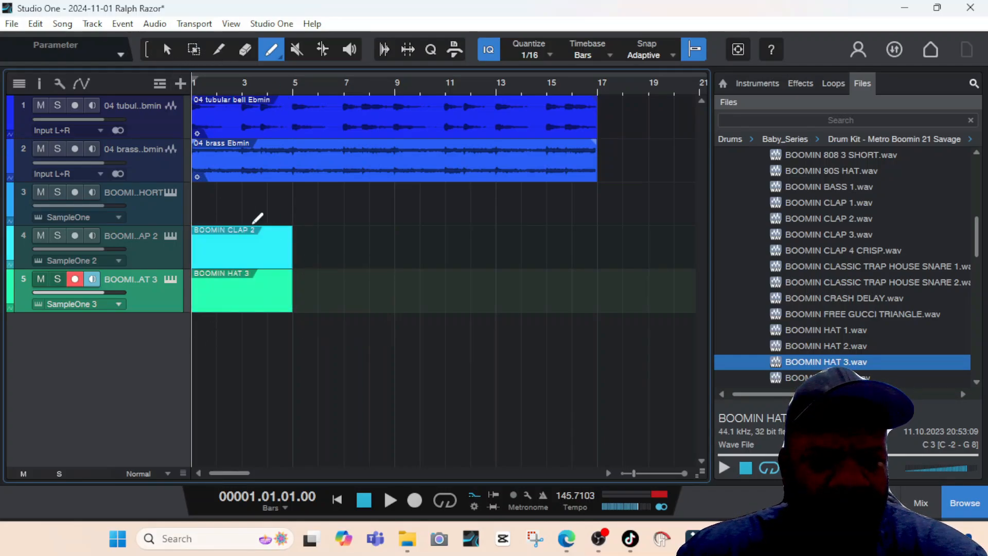
drag(198, 204, 298, 203)
click(168, 52)
drag(216, 221, 201, 219)
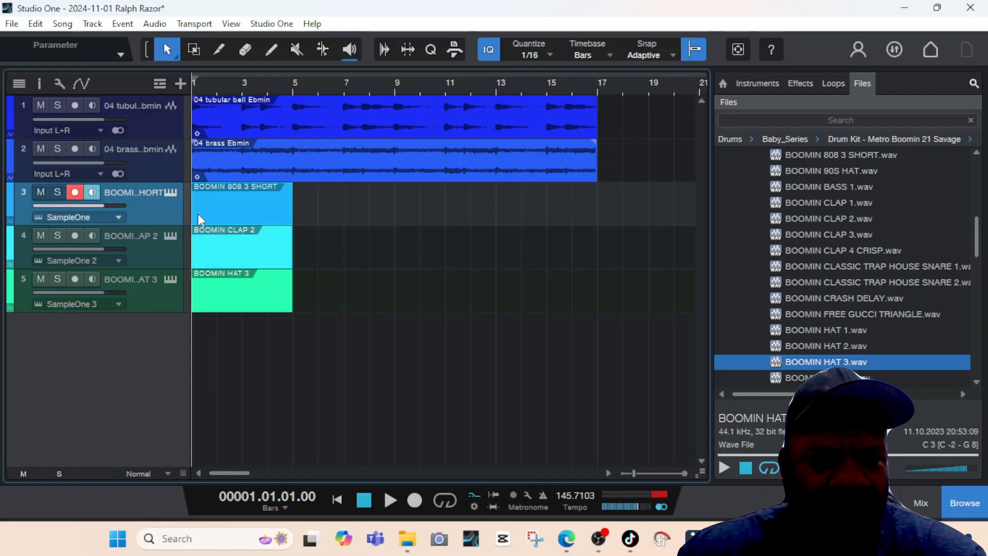
Open the BOOMIN HAT 3 part in the note editor, convert it to a pattern, and enlarge the editor
double_click(229, 298)
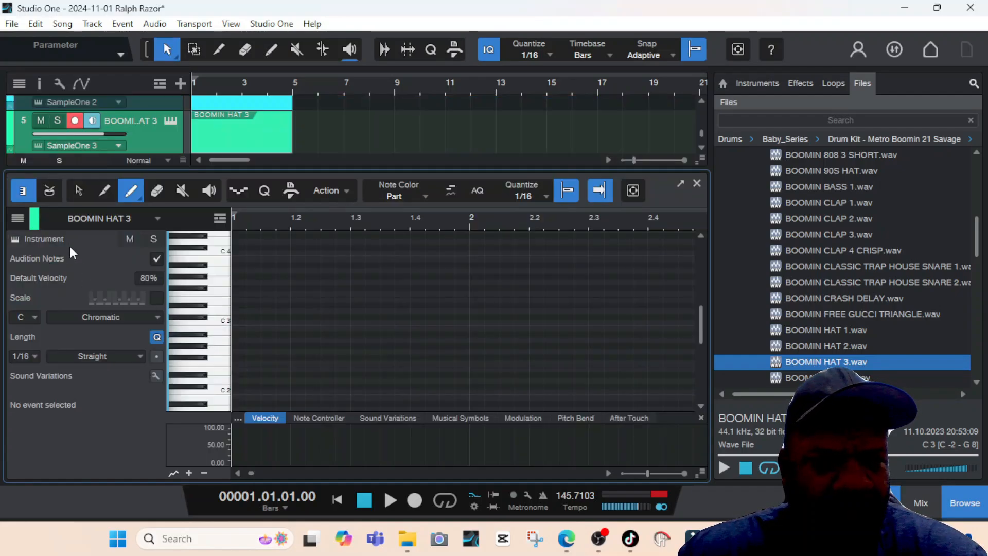
click(56, 188)
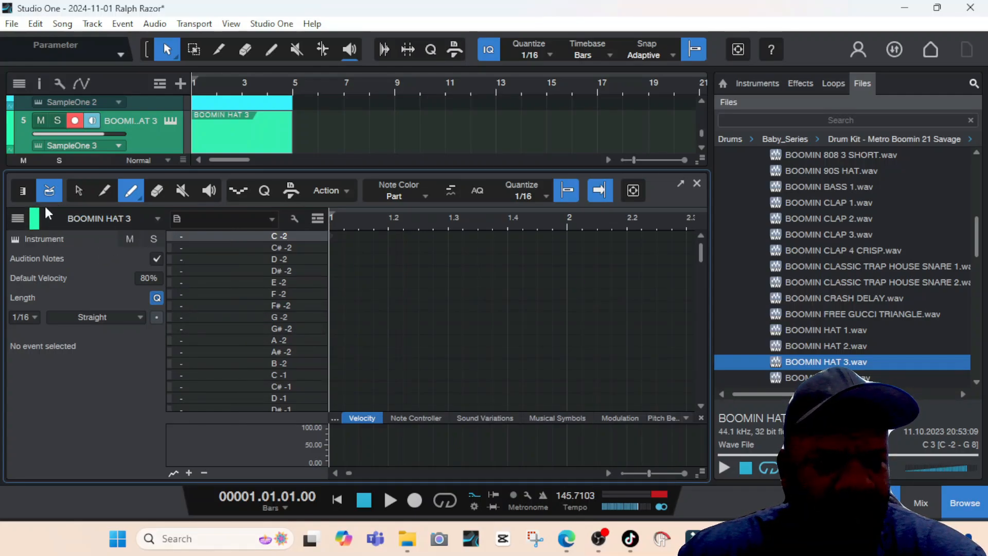
click(29, 191)
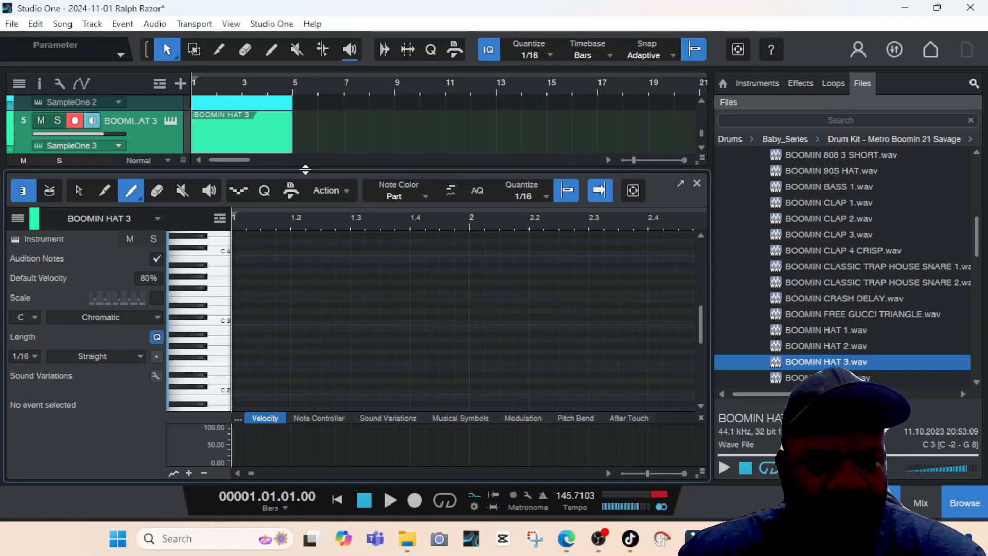
drag(301, 170, 301, 375)
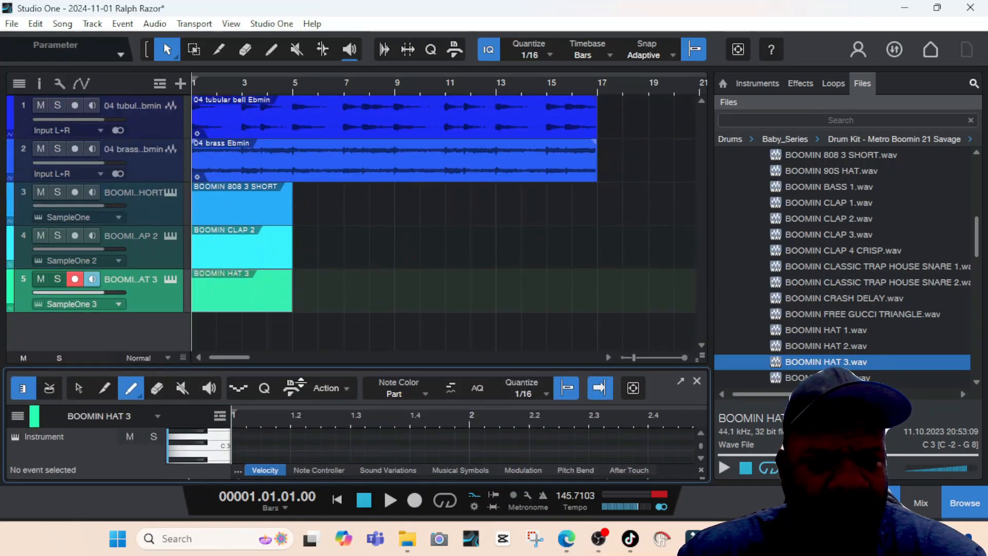
right_click(262, 293)
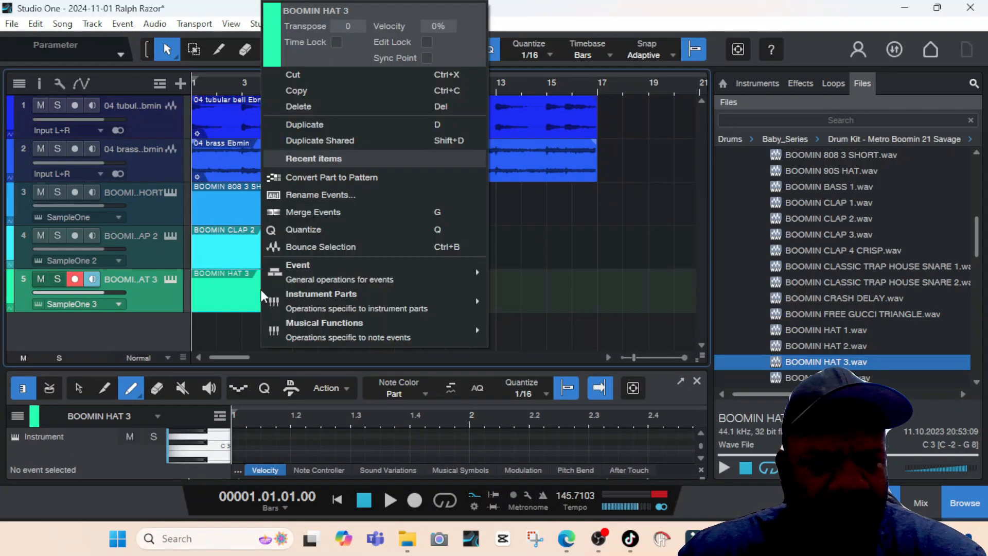
click(336, 177)
drag(374, 368, 365, 146)
Program C 3 hat hits on every odd step of the 16-step pattern plus step 10, and play it back
mouse_move(64, 338)
mouse_down()
mouse_move(352, 337)
mouse_move(84, 326)
mouse_up()
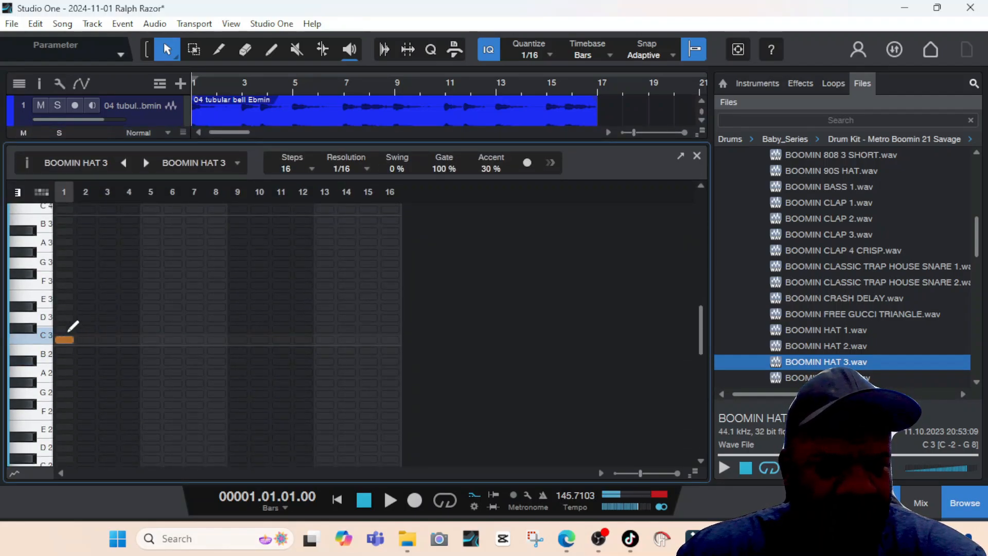
click(106, 339)
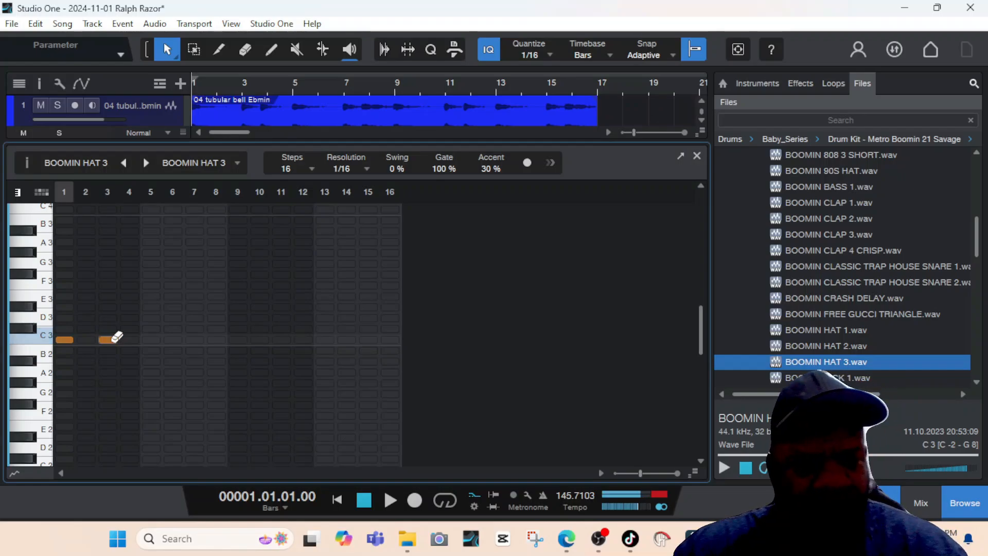
key(ctrl+a)
key(d)
key(d)
key(d)
key(space)
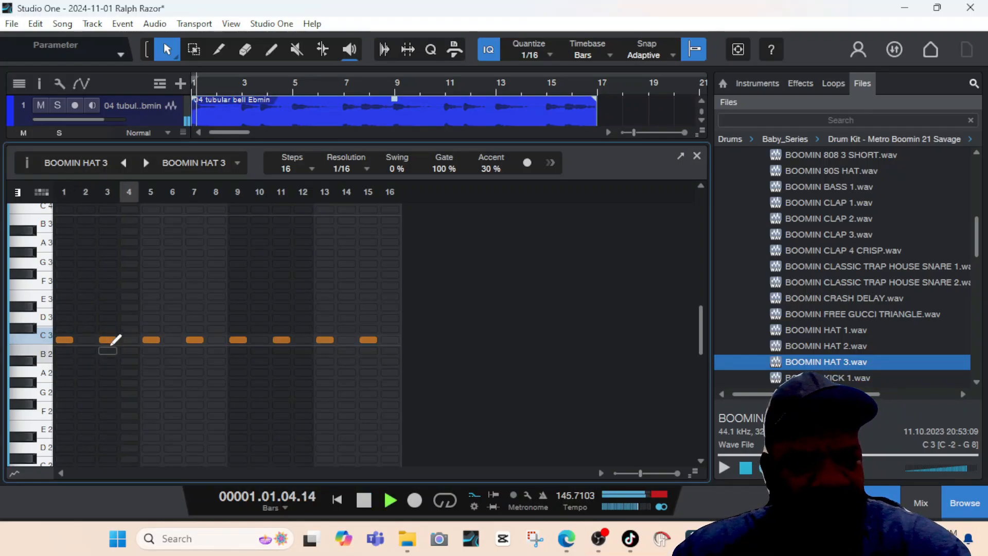
click(260, 339)
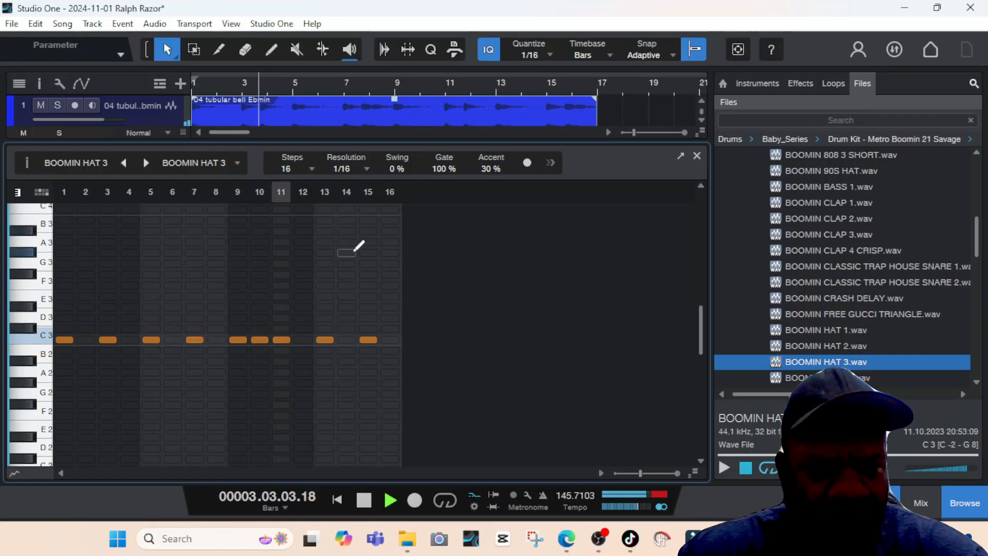
key(space)
Extend the hat pattern to 32 steps and duplicate the hits into its second half
double_click(286, 169)
click(312, 169)
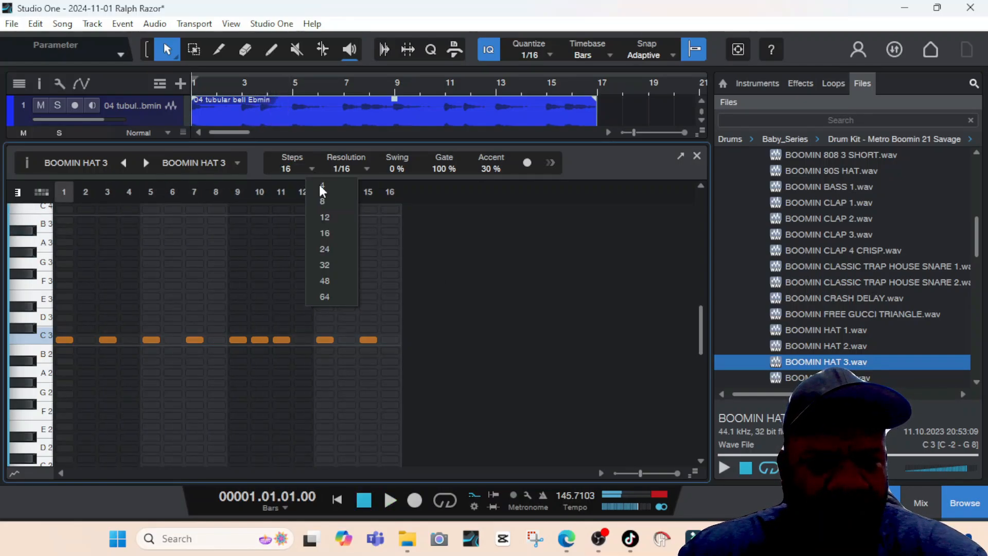
click(329, 266)
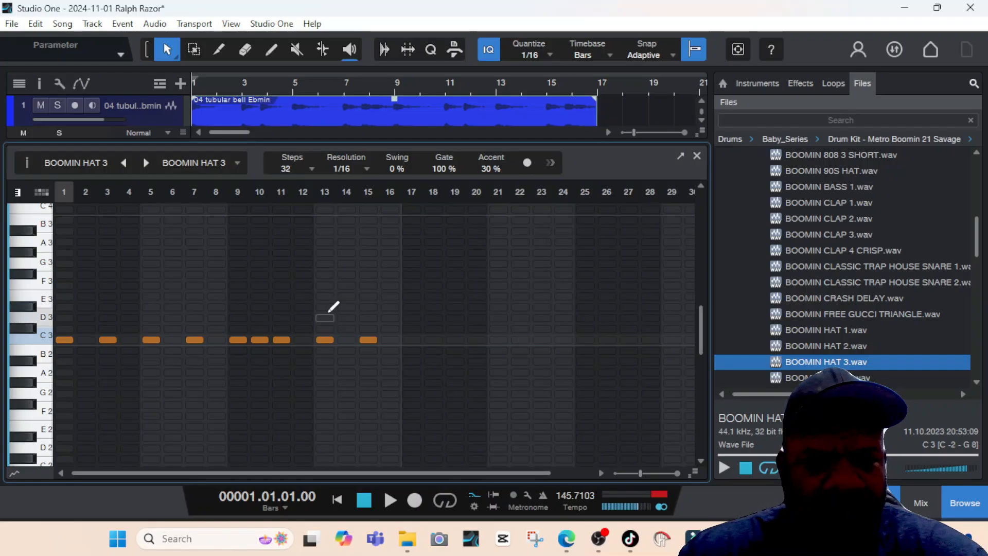
key(d)
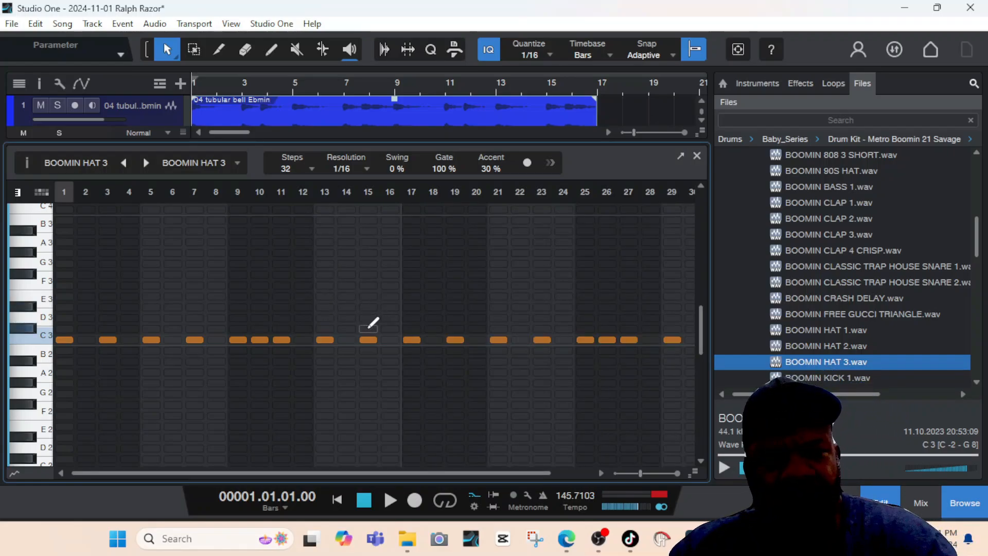
click(615, 473)
click(615, 473)
click(614, 473)
click(615, 472)
click(615, 473)
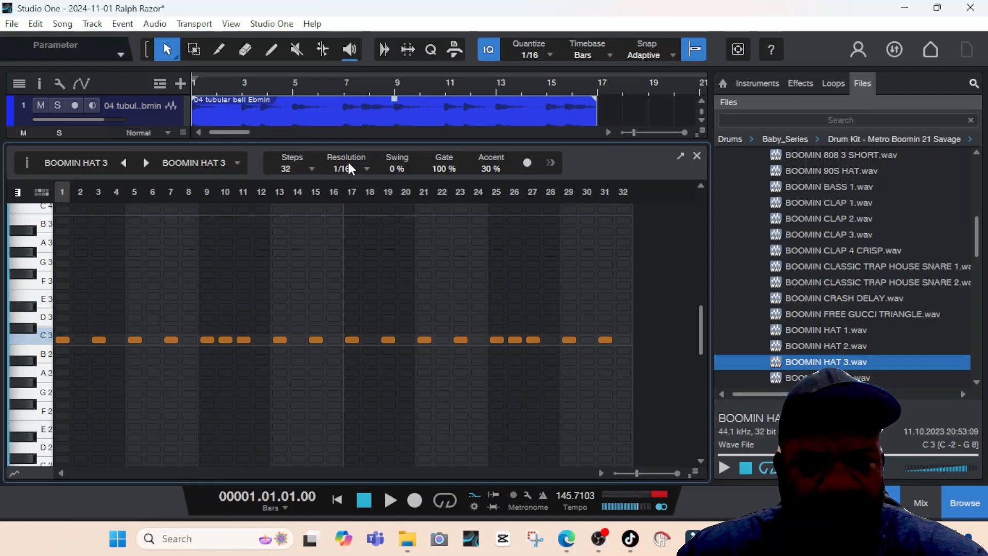
Try the hat pattern at 1/32 resolution with an extra hit on step 24, and restore the resolution to 1/16
click(364, 165)
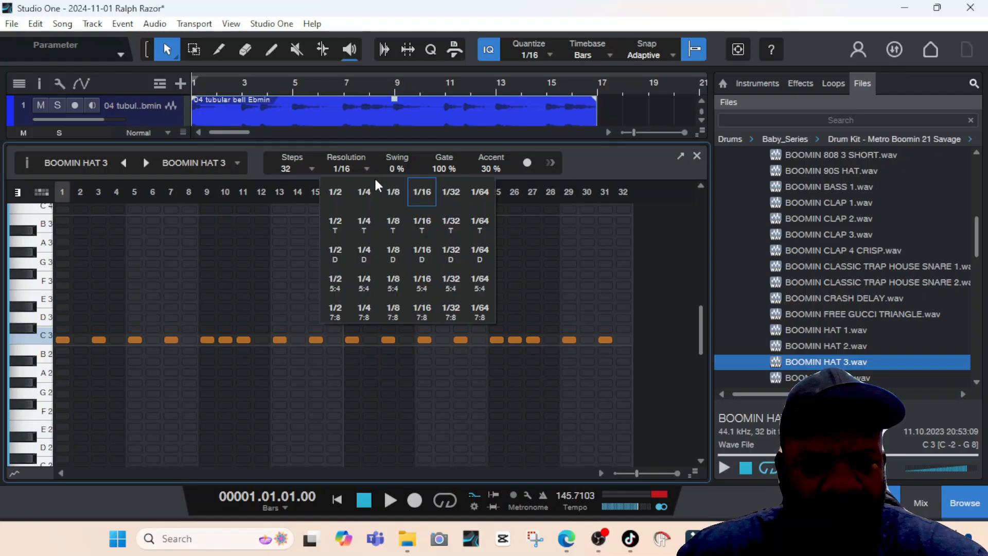
click(451, 196)
click(478, 338)
key(space)
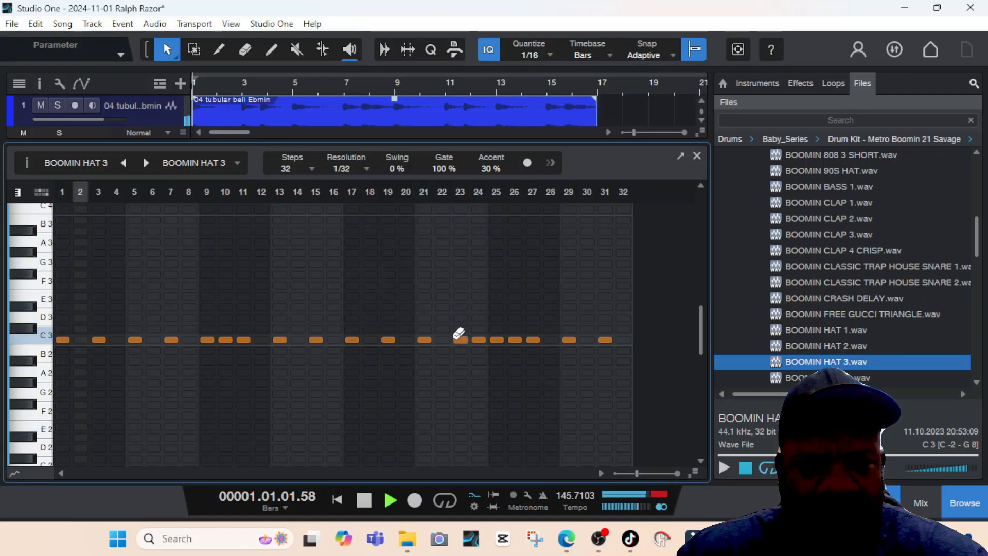
key(space)
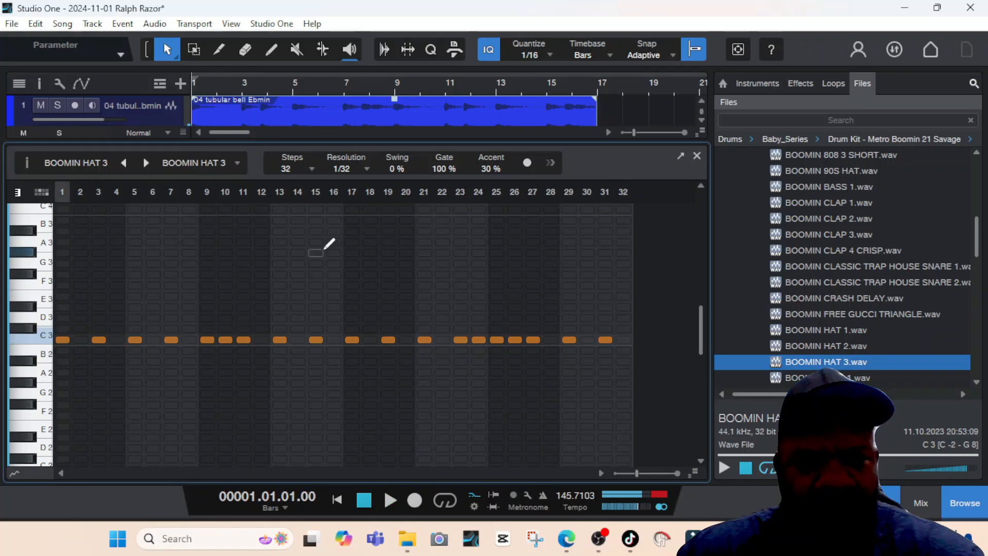
key(space)
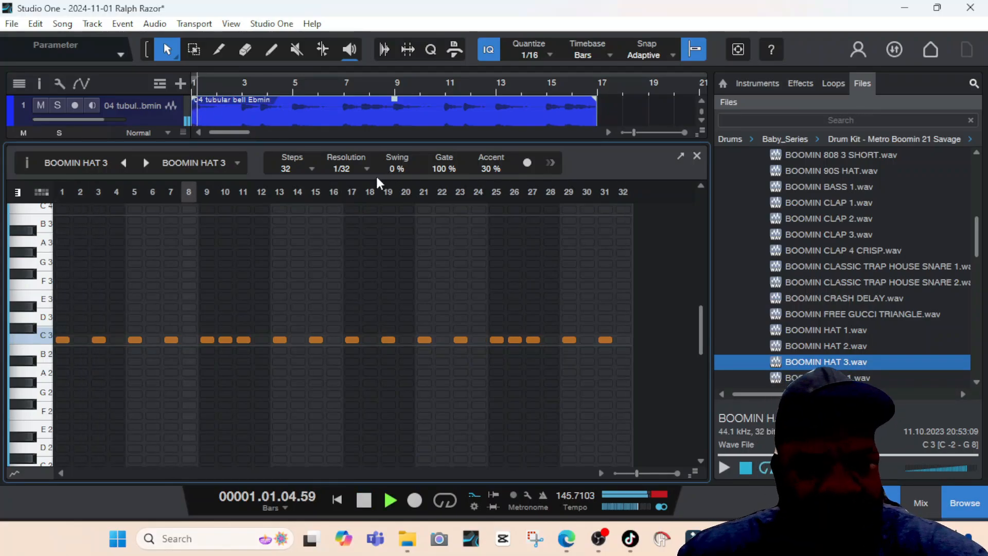
key(space)
click(362, 165)
click(422, 192)
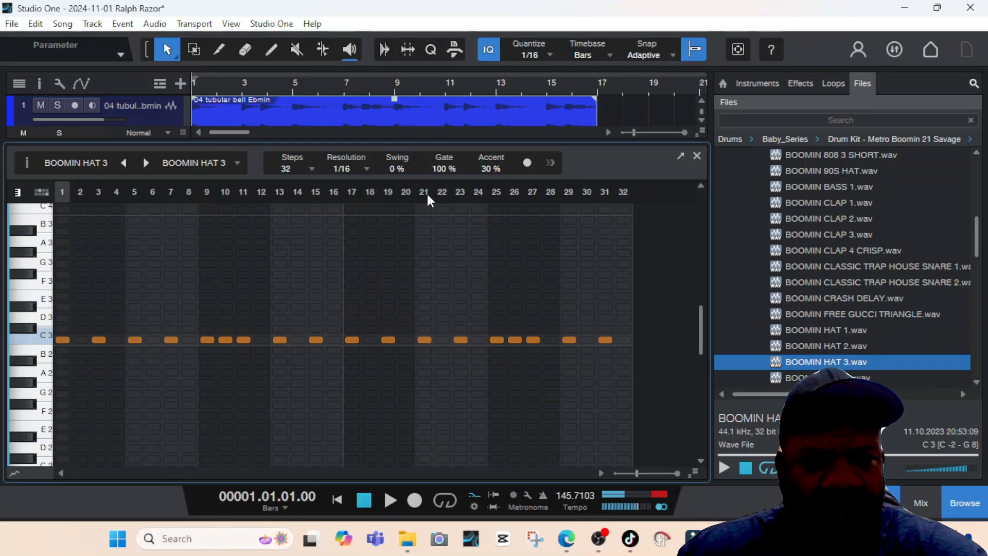
Play the 32-step hat pattern with the loops and check the pattern editor's drum view
key(space)
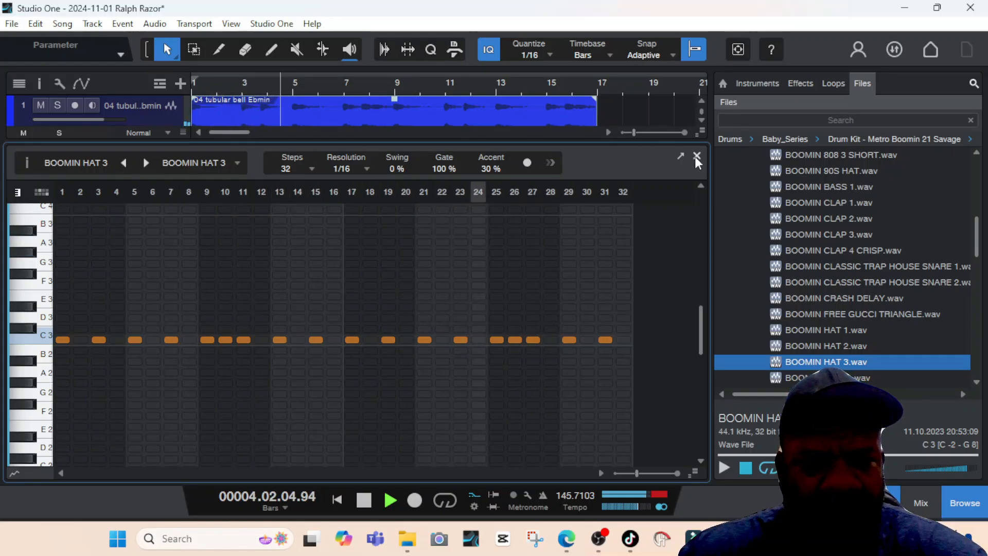
click(41, 192)
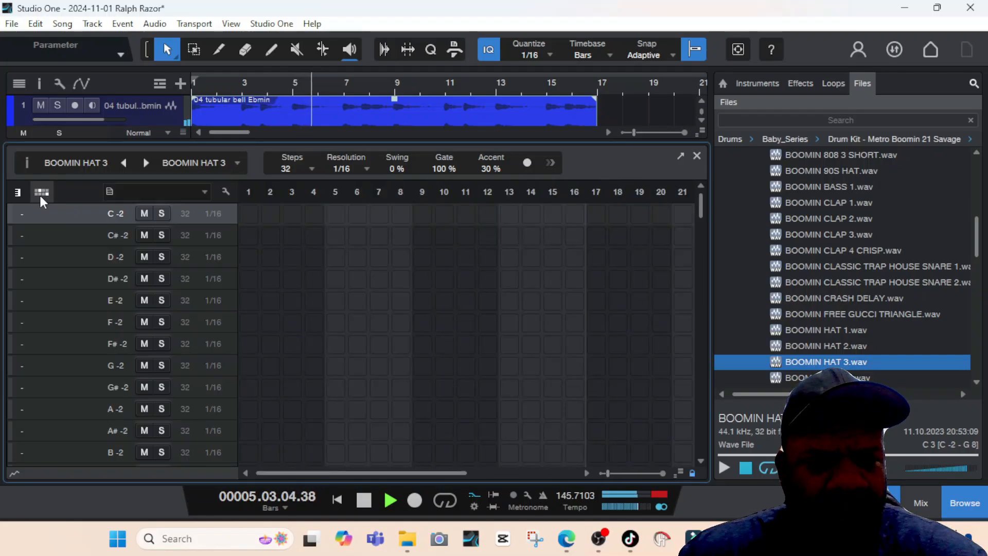
key(space)
key(space)
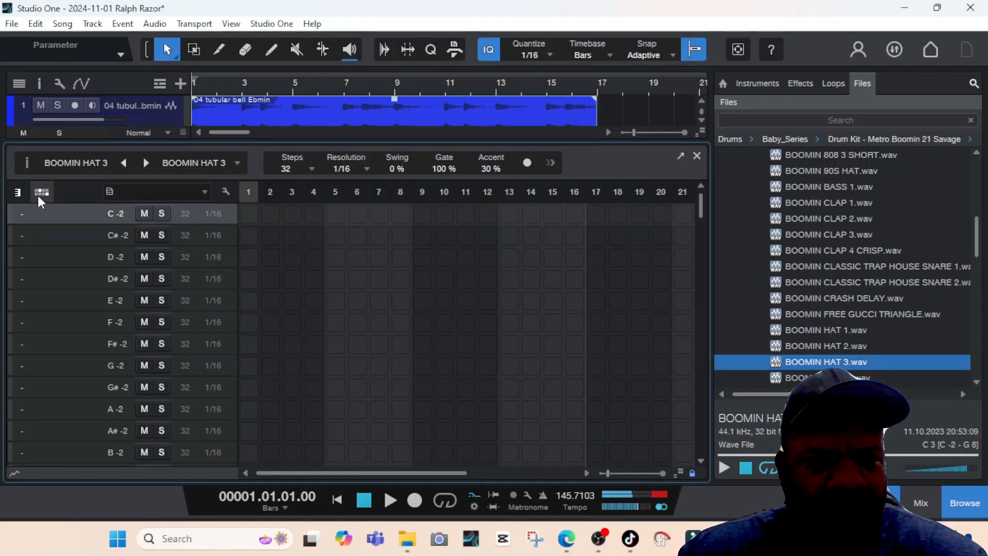
key(space)
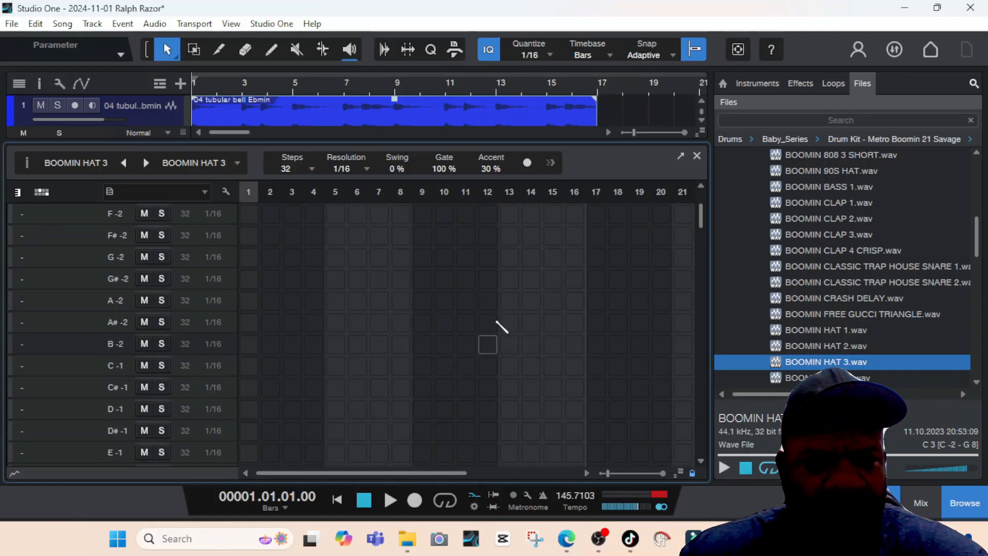
key(space)
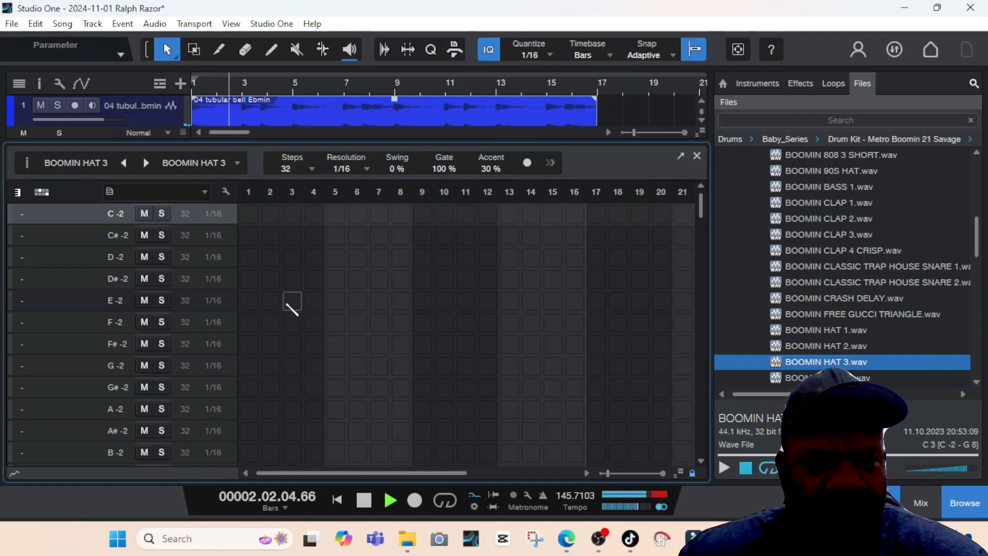
Try single hat hits on step 1 of the F -2 and A# 0 lanes, playing back the F -2 hit
key(space)
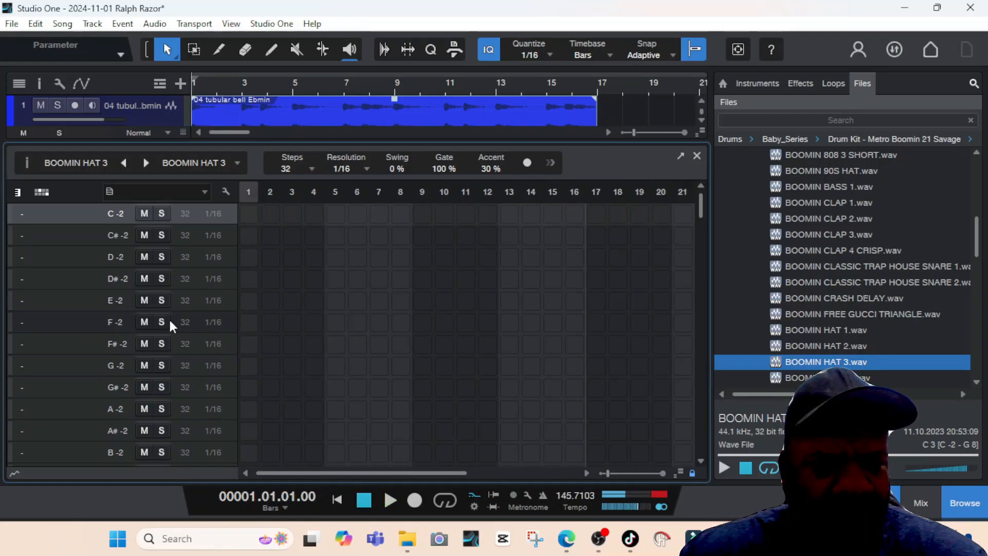
click(249, 322)
key(space)
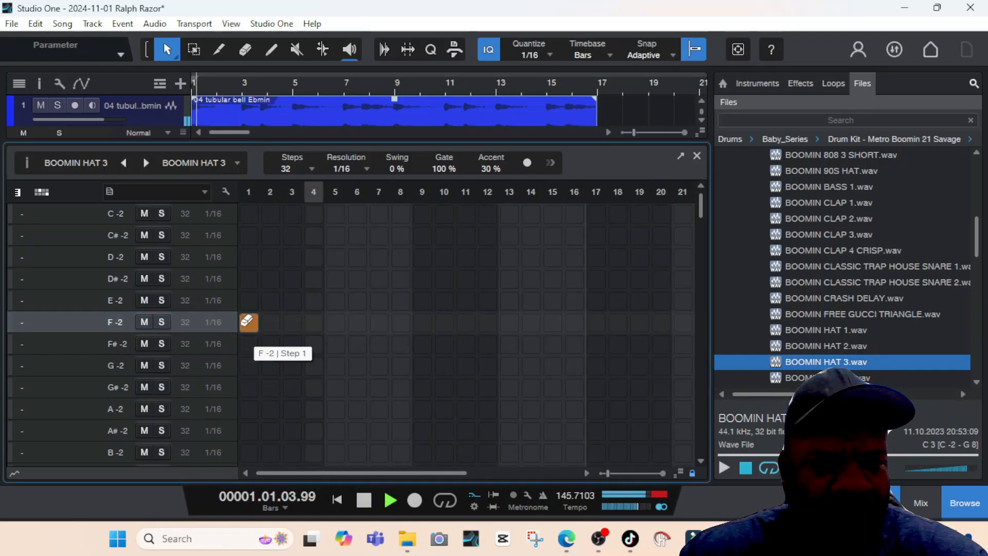
key(space)
click(248, 322)
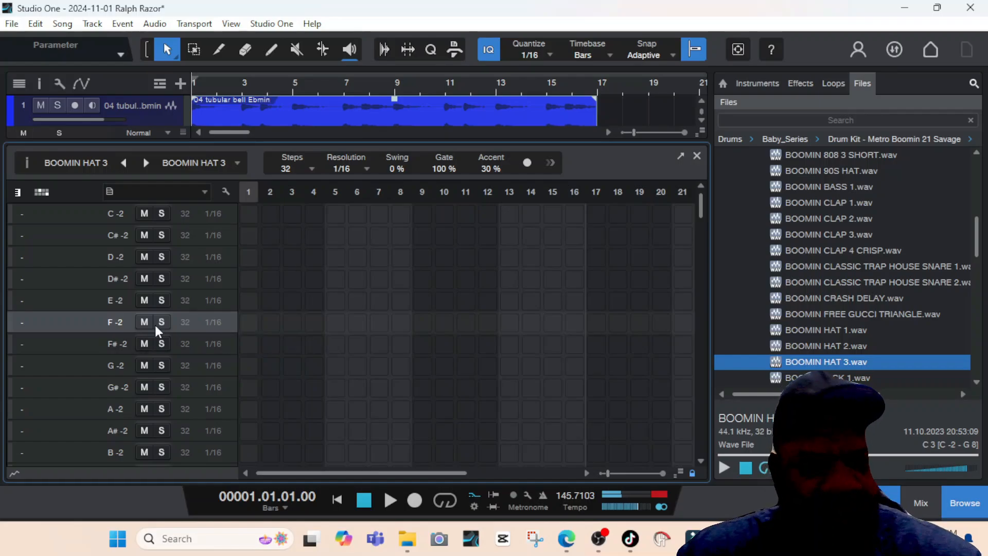
scroll(152, 317, down, 8)
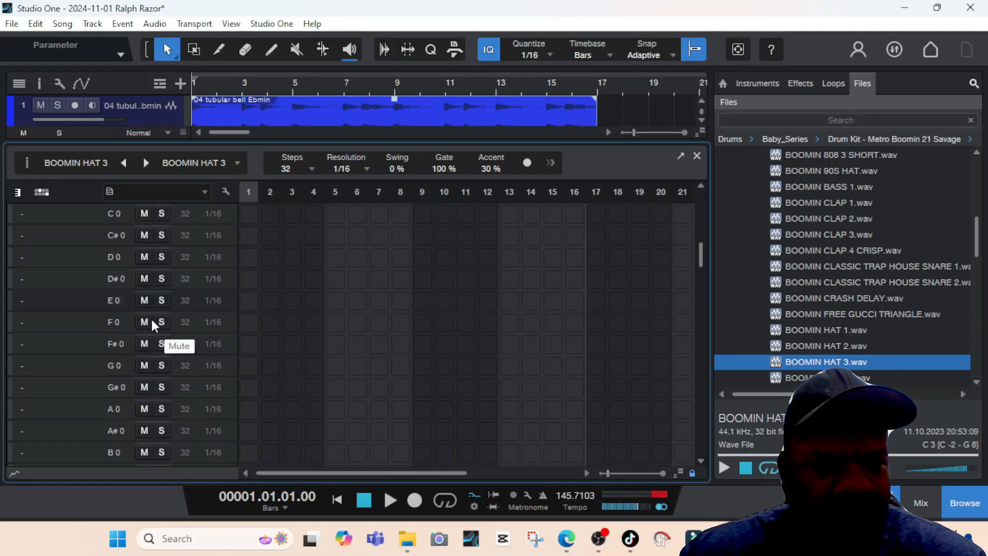
scroll(152, 322, down, 2)
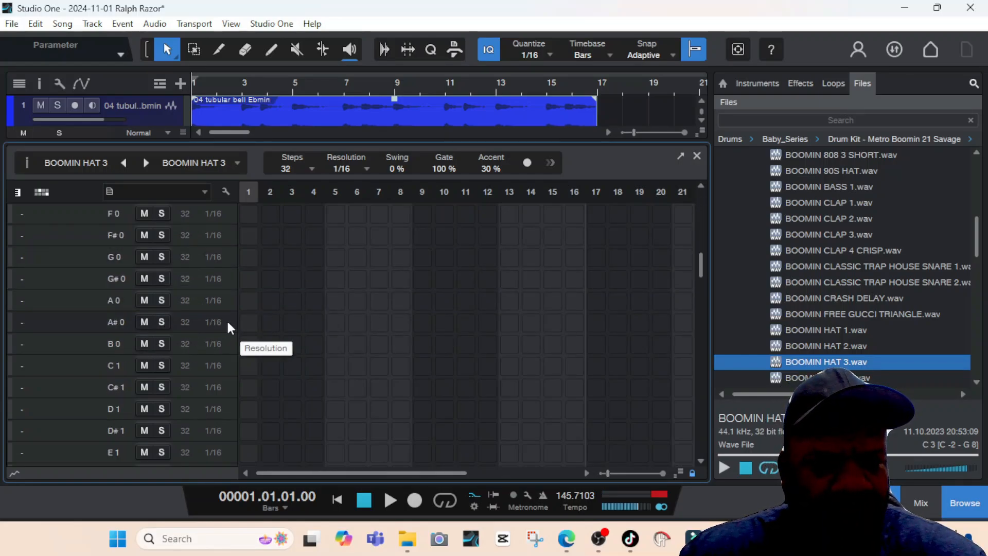
click(249, 322)
right_click(248, 323)
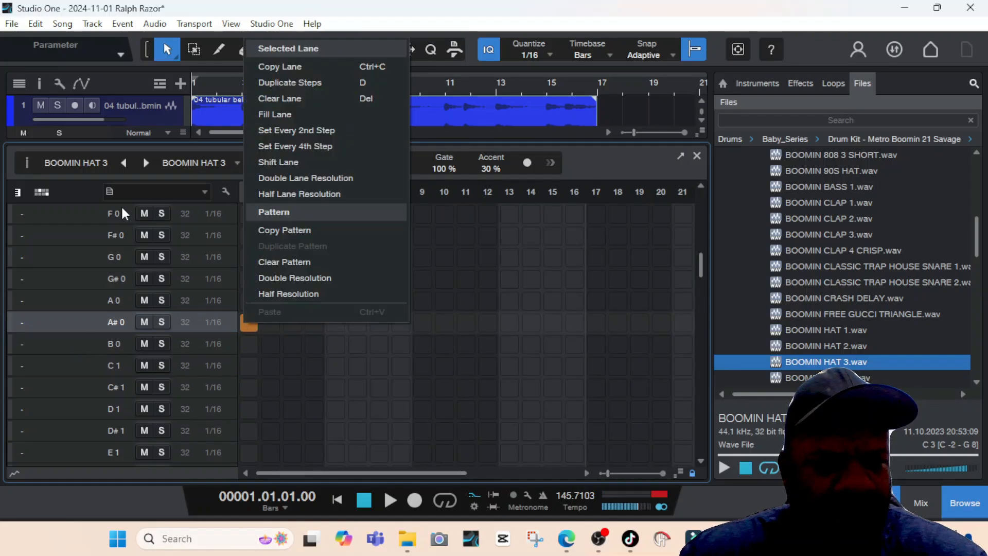
click(82, 191)
Program C 2 hat hits on steps 1, 5, 9 and 13, auditioning the first hits
scroll(114, 355, down, 4)
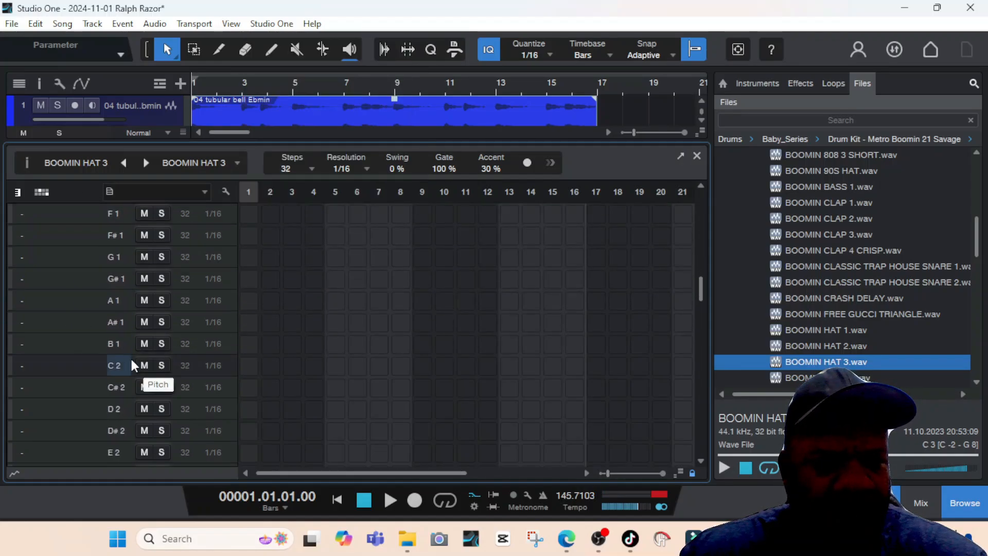
click(250, 367)
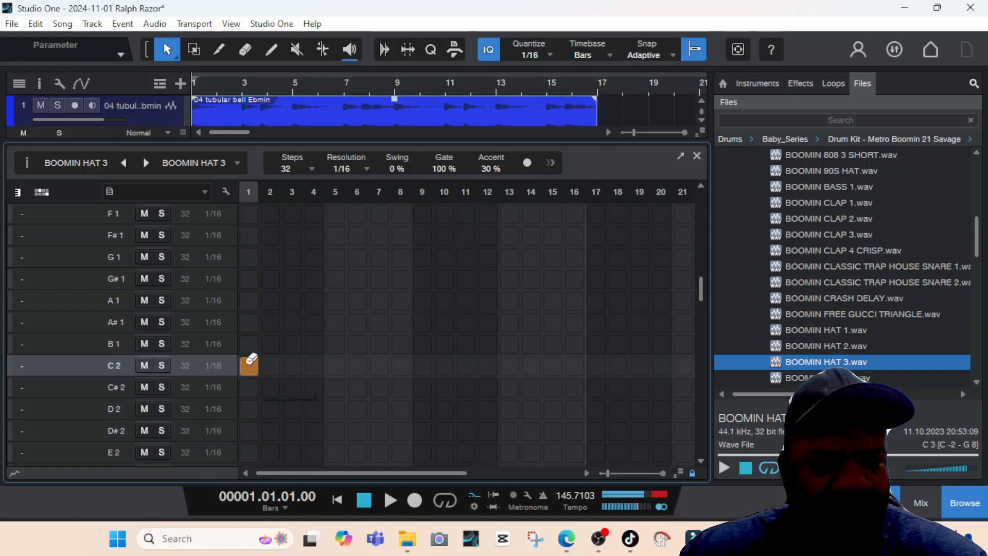
key(space)
key(space)
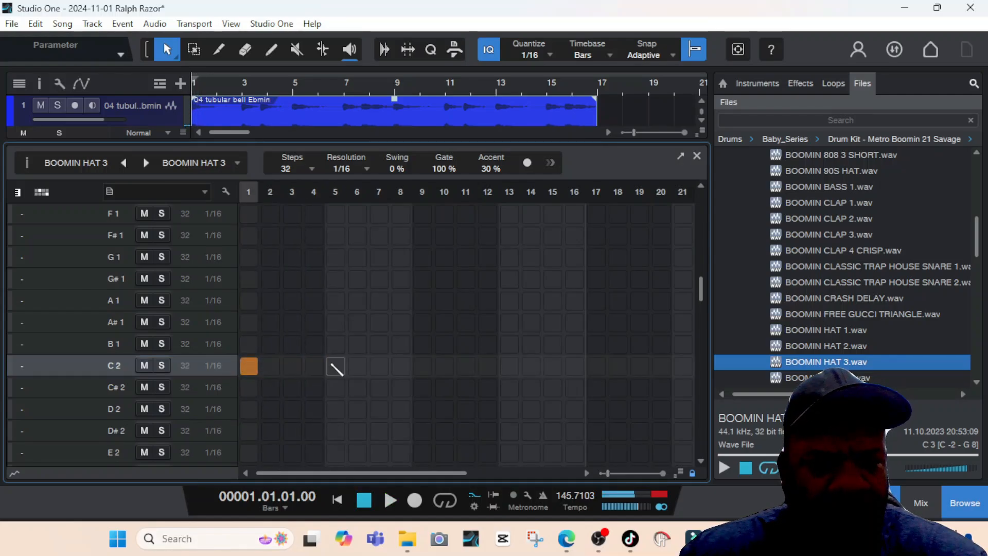
click(335, 365)
key(space)
key(space)
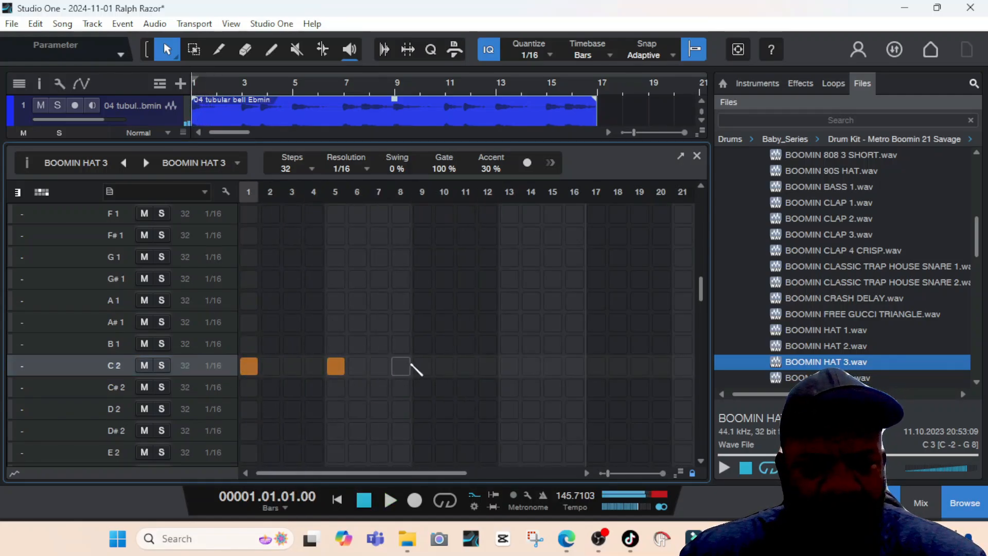
click(423, 366)
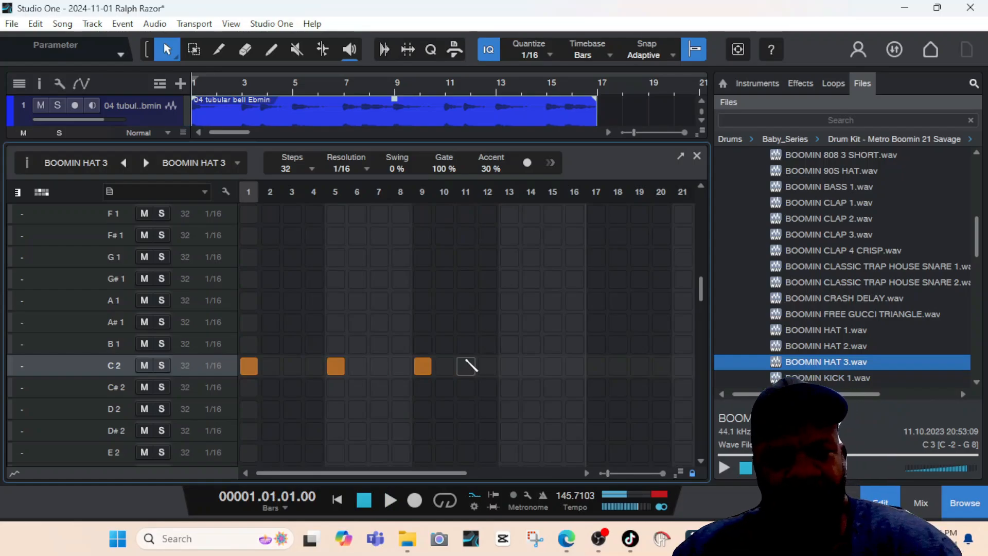
click(507, 367)
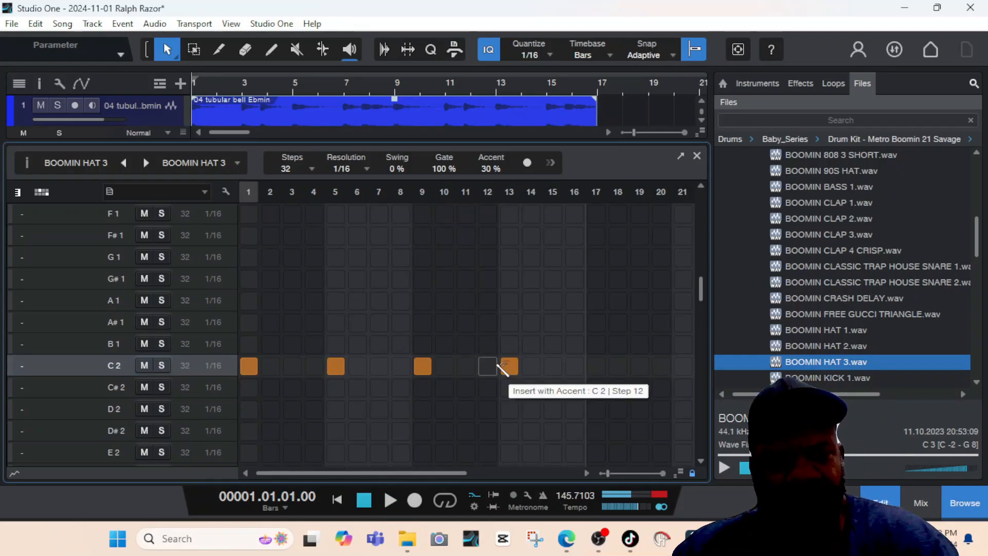
Duplicate the C 2 hits into the second half of the 32-step pattern and play it back
key(d)
key(space)
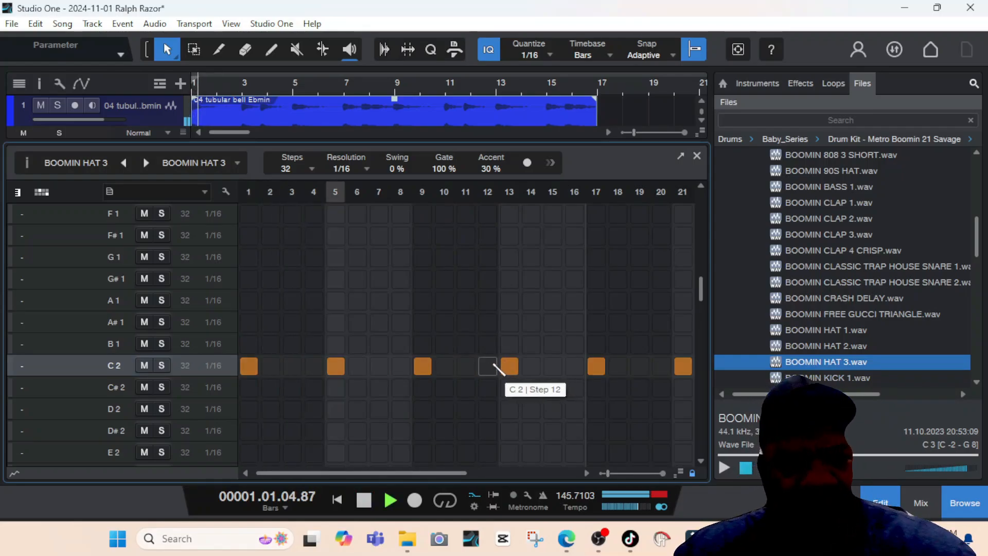
drag(363, 474, 473, 481)
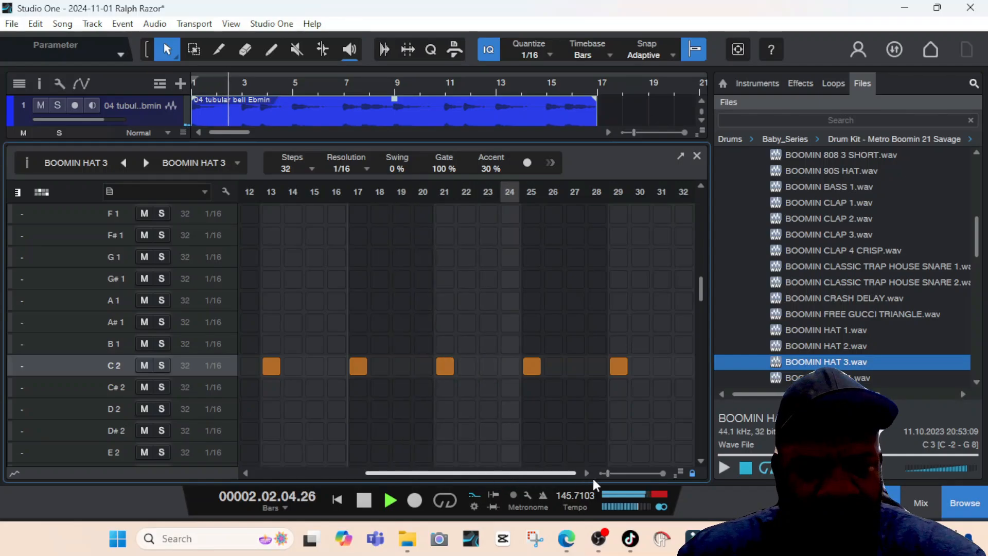
key(space)
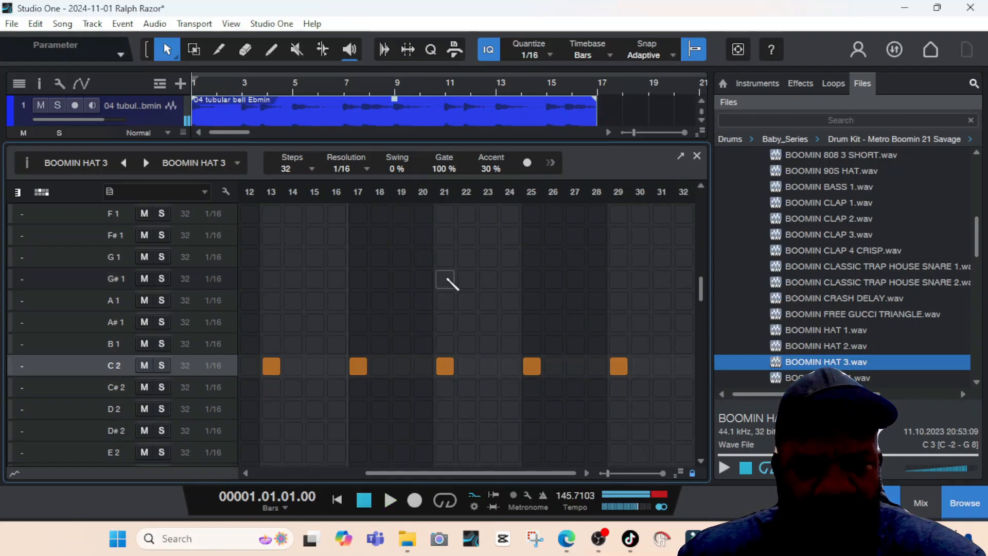
Set the hat pattern's resolution to 1/32, add C 2 hits on steps 26 and 27, and play it
click(363, 175)
click(450, 195)
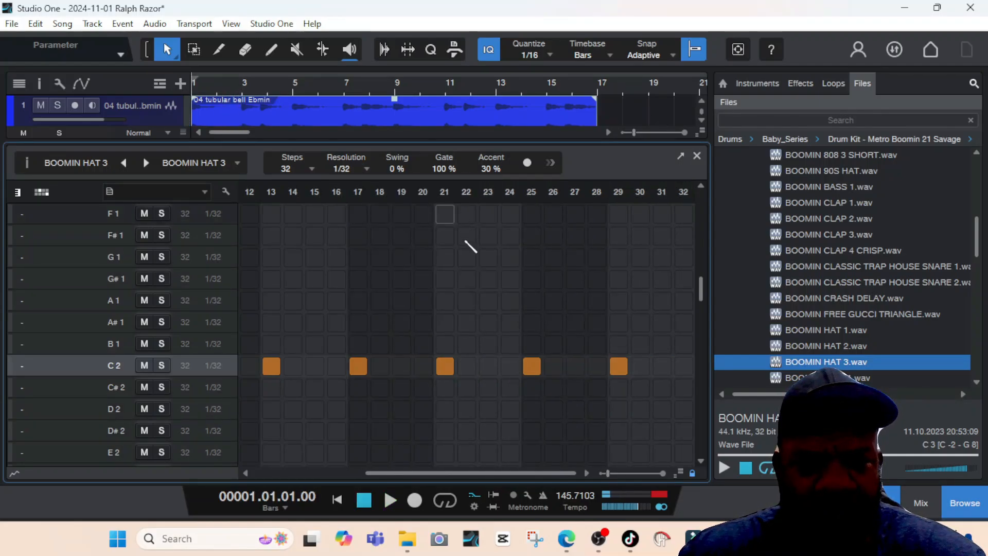
click(554, 366)
click(575, 365)
key(space)
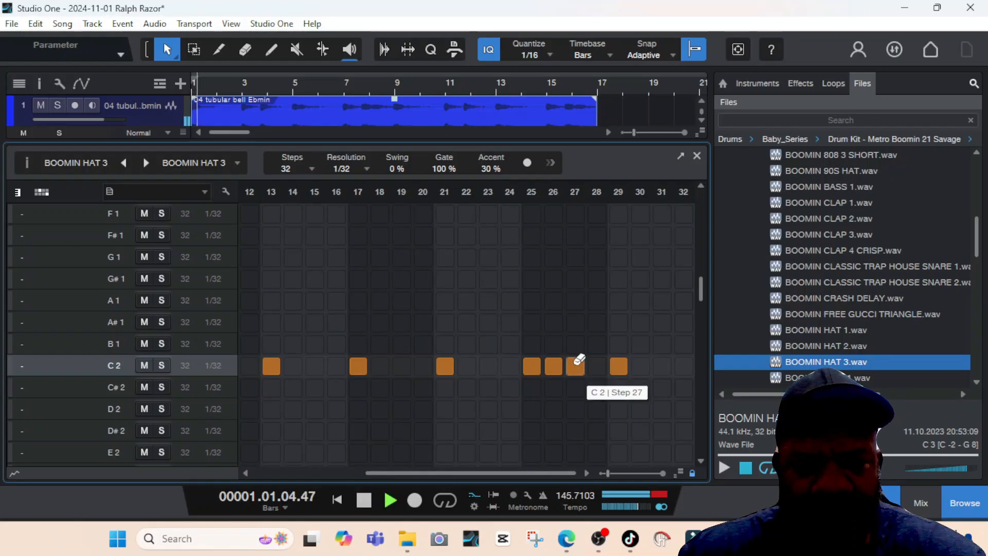
key(space)
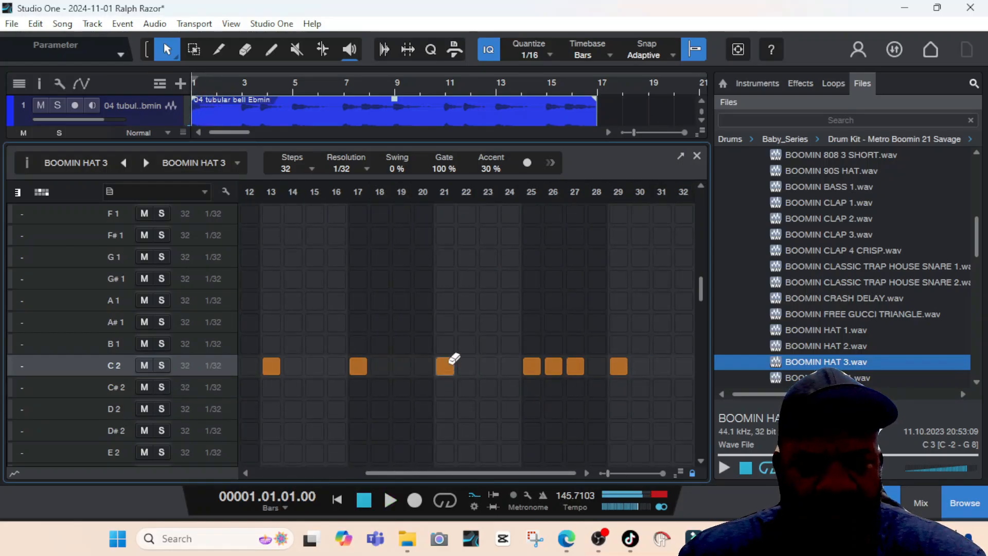
Erase the C 2 hits on steps 13, 17 and 21, play the result and close the pattern editor
drag(448, 366, 272, 362)
key(space)
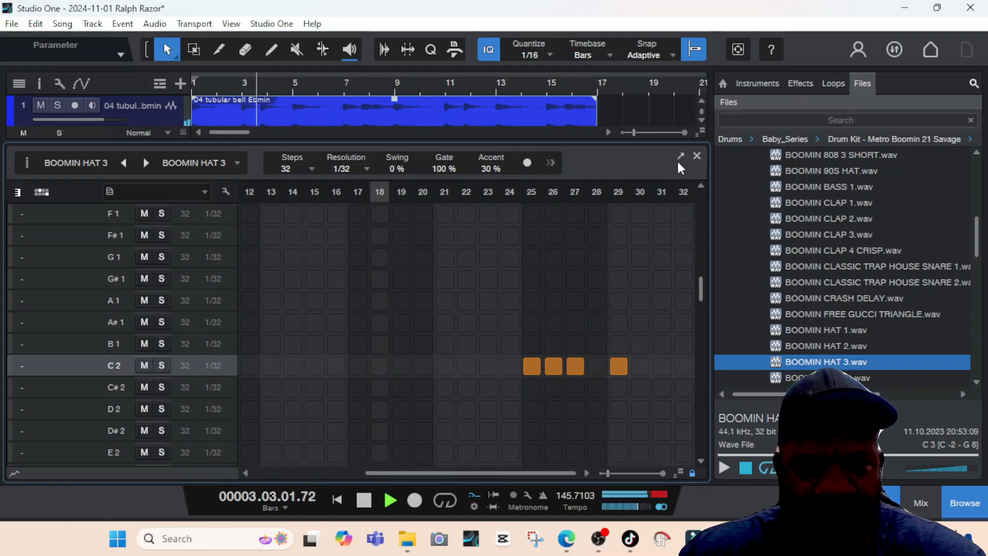
click(697, 155)
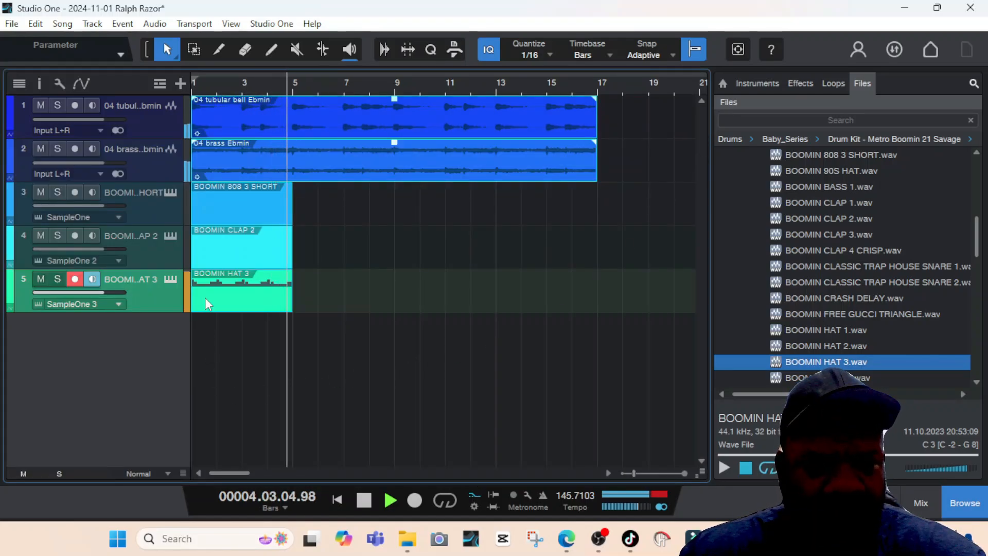
key(space)
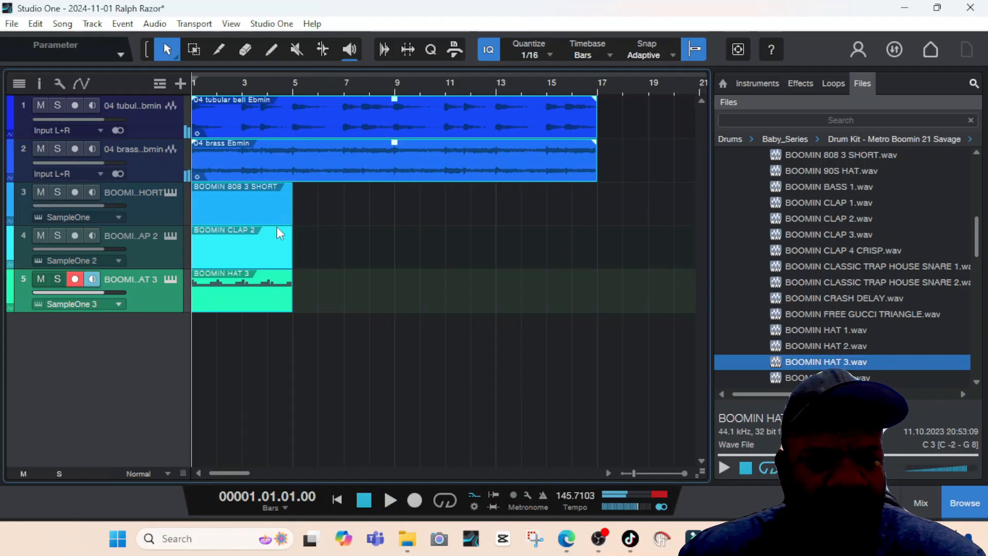
Play the hat pattern in its melodic view and open the BOOMIN CLAP 2 part for note editing
double_click(258, 239)
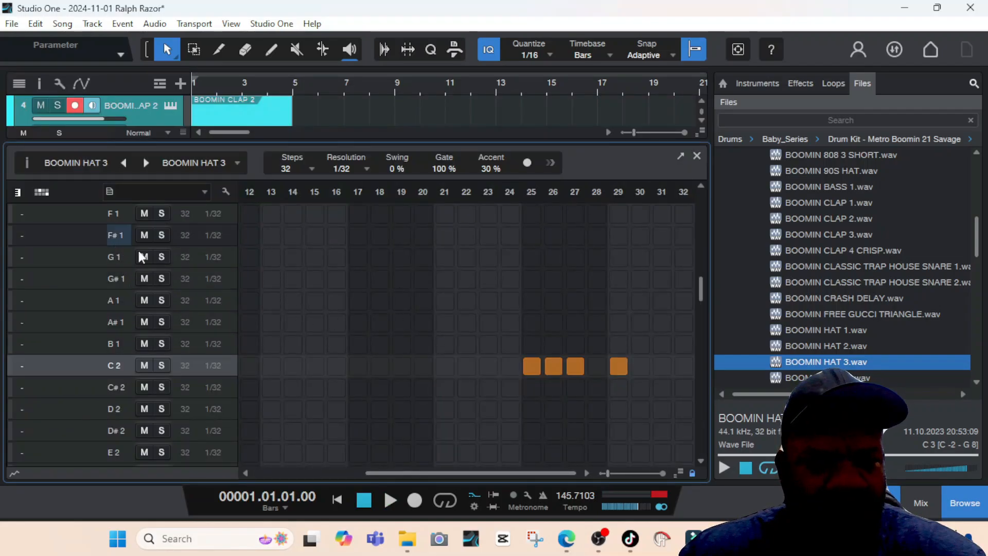
key(space)
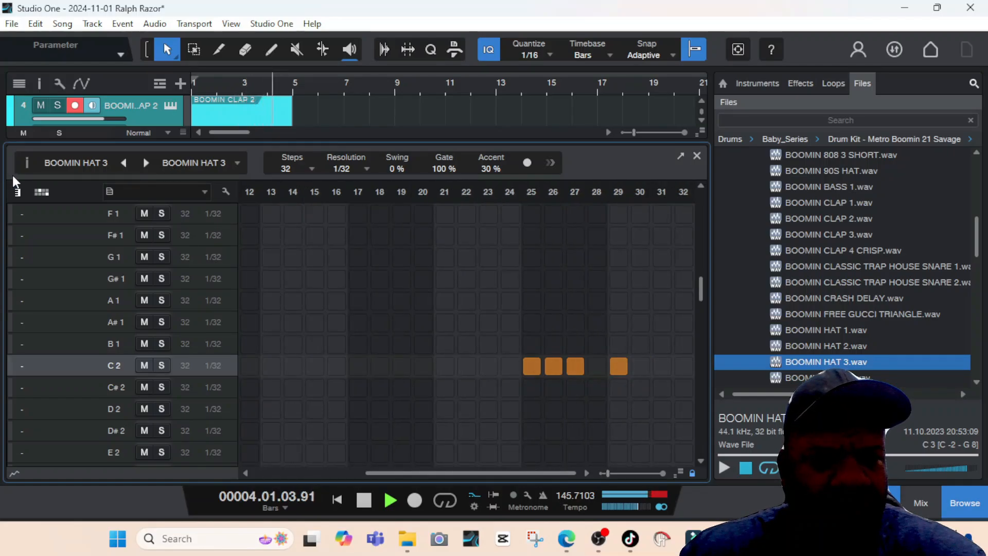
click(42, 192)
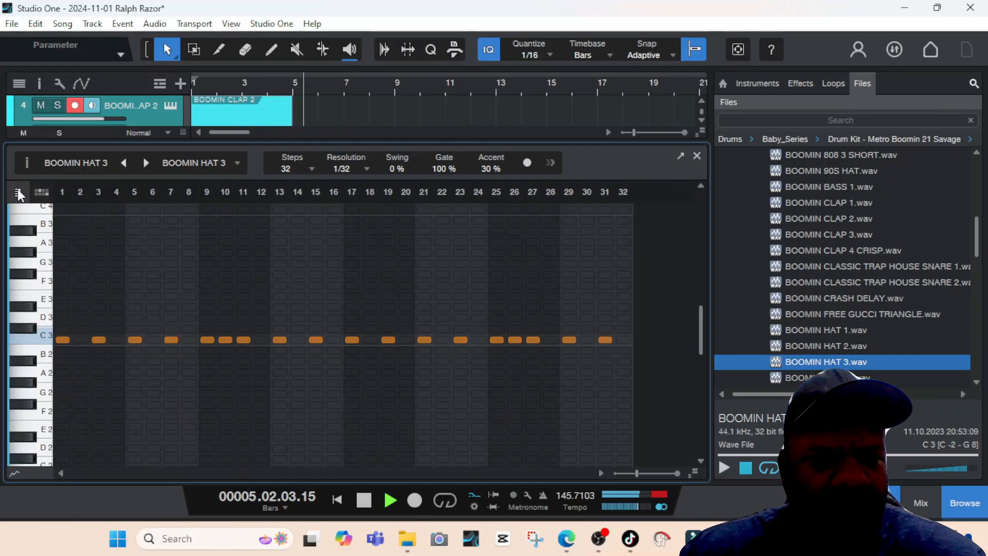
key(space)
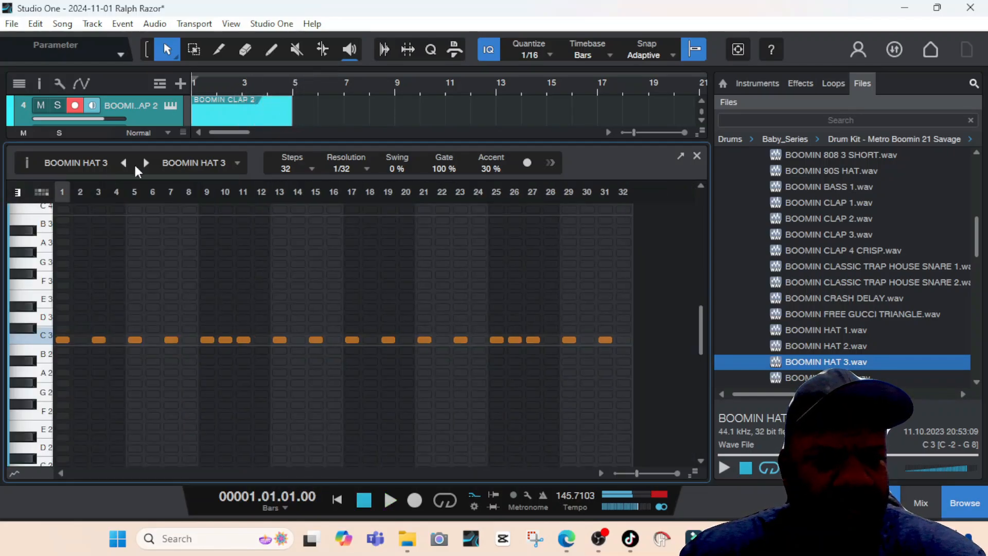
click(238, 164)
click(263, 189)
double_click(233, 118)
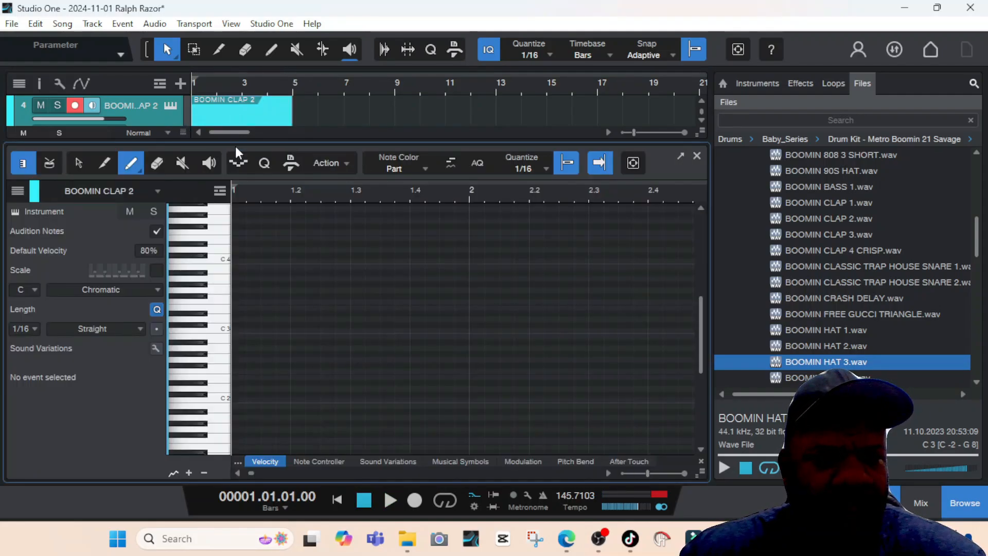
Try the drum view for the clap part and return to the piano view
click(53, 161)
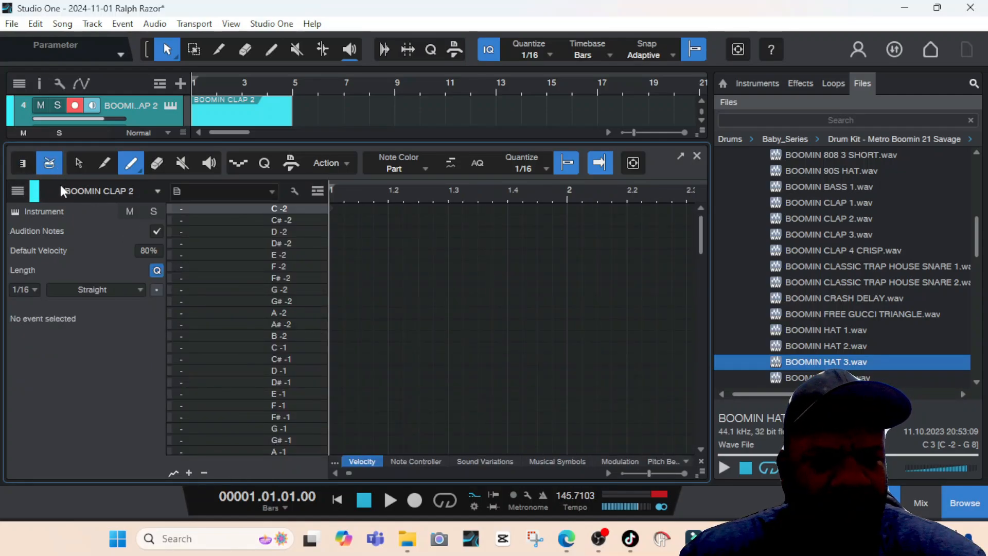
click(23, 192)
click(23, 191)
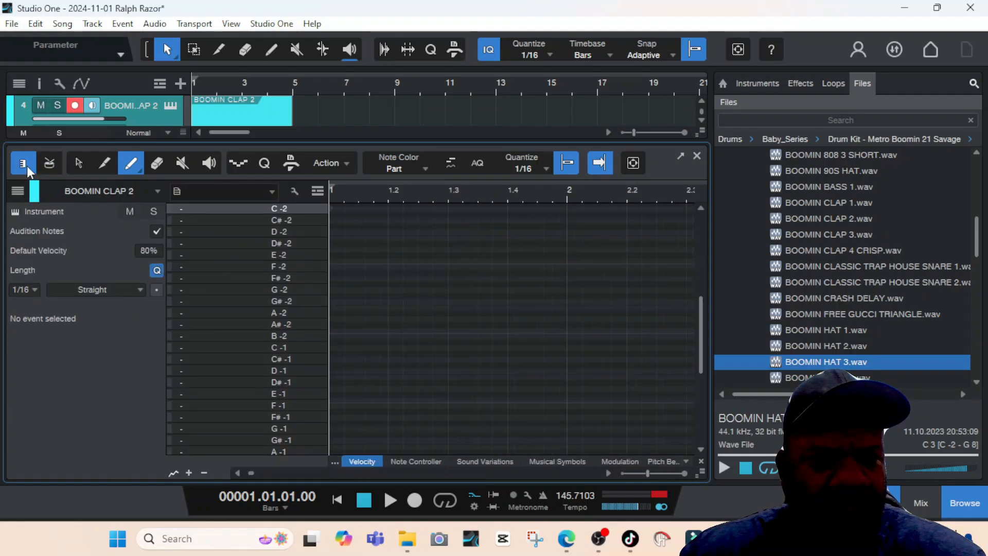
click(27, 165)
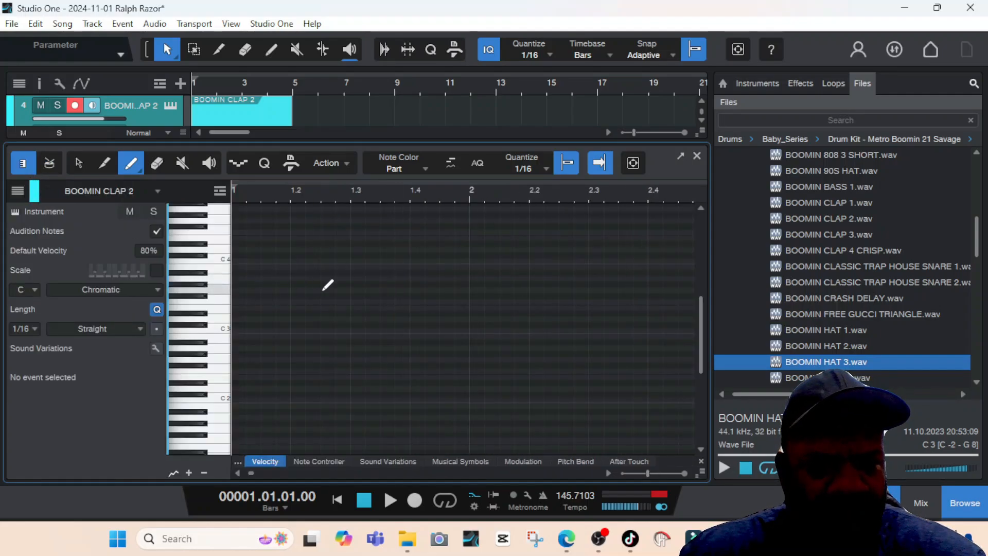
Draw 1/16 clap notes on E 3 at 1.3 and 2.3, undoing the stray extra note beside the first
click(355, 307)
key(space)
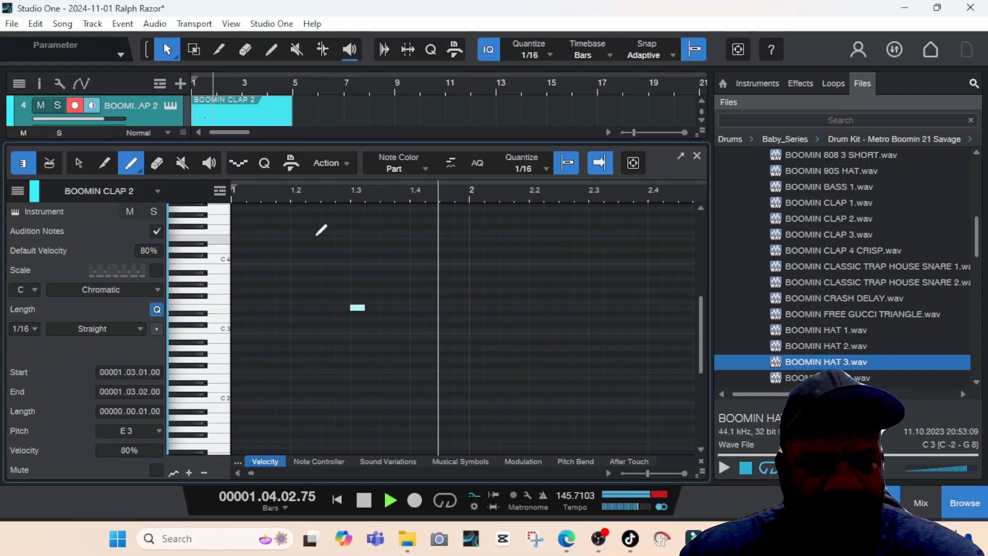
key(space)
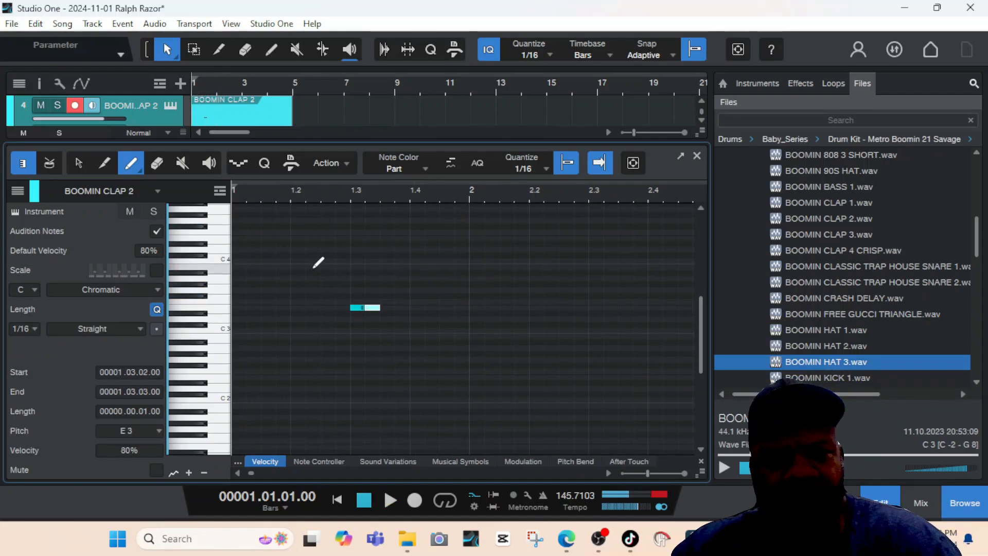
key(ctrl+z)
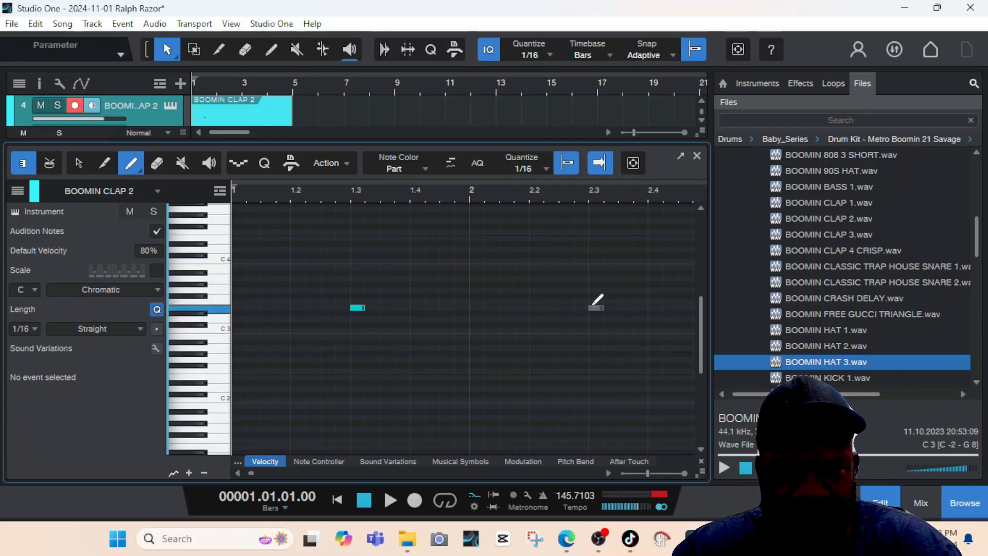
click(596, 307)
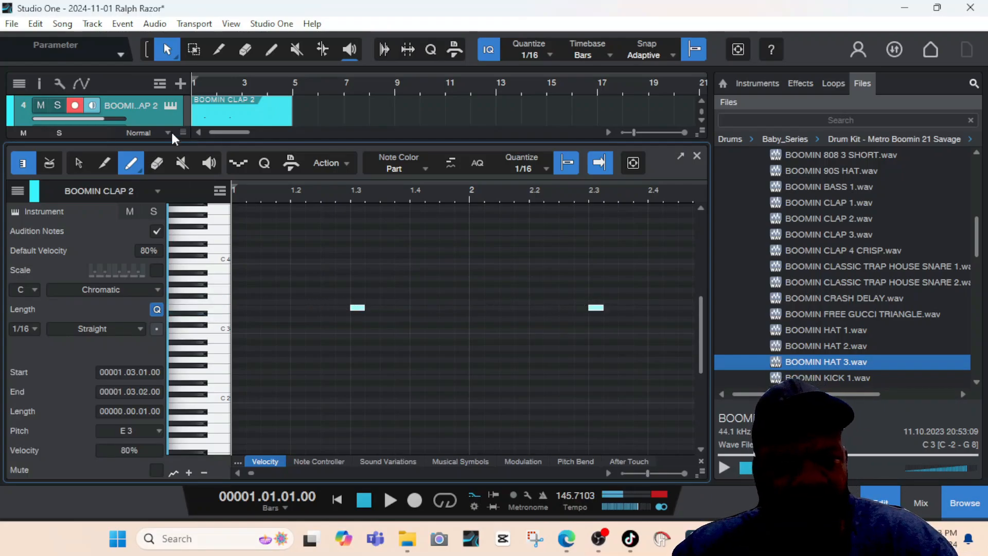
Move both clap notes up to C 4 and play the part
click(82, 161)
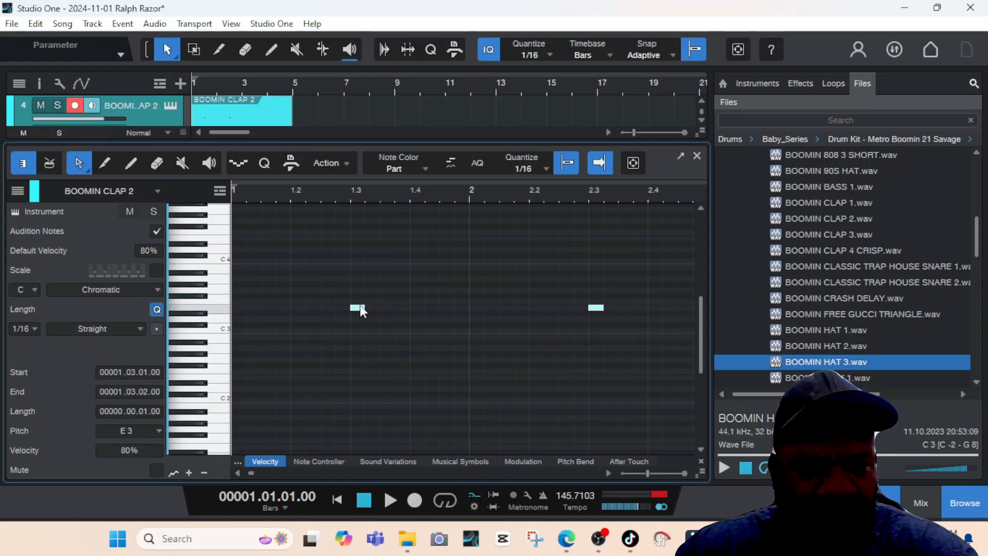
drag(357, 307, 355, 267)
key(space)
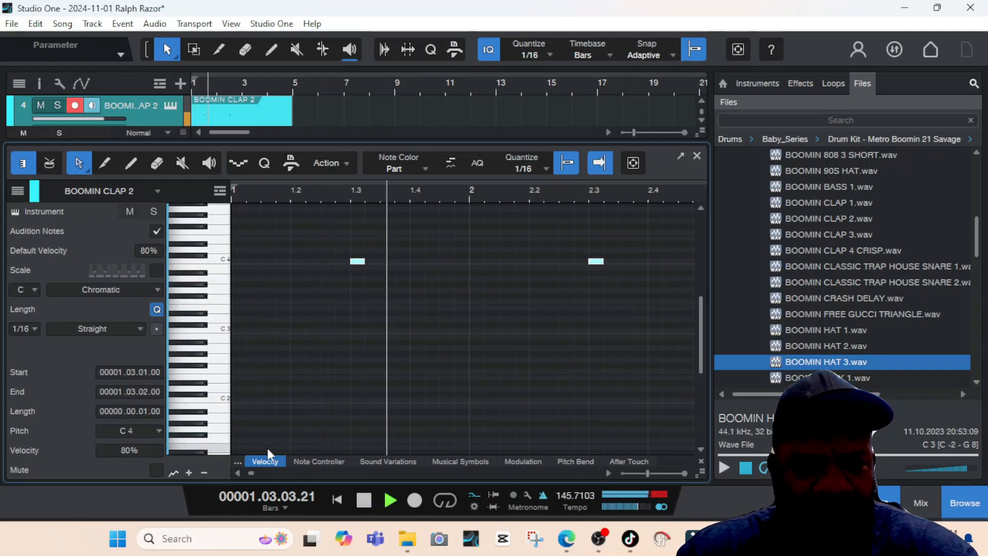
Move both clap notes down to C 3 and play the part
key(space)
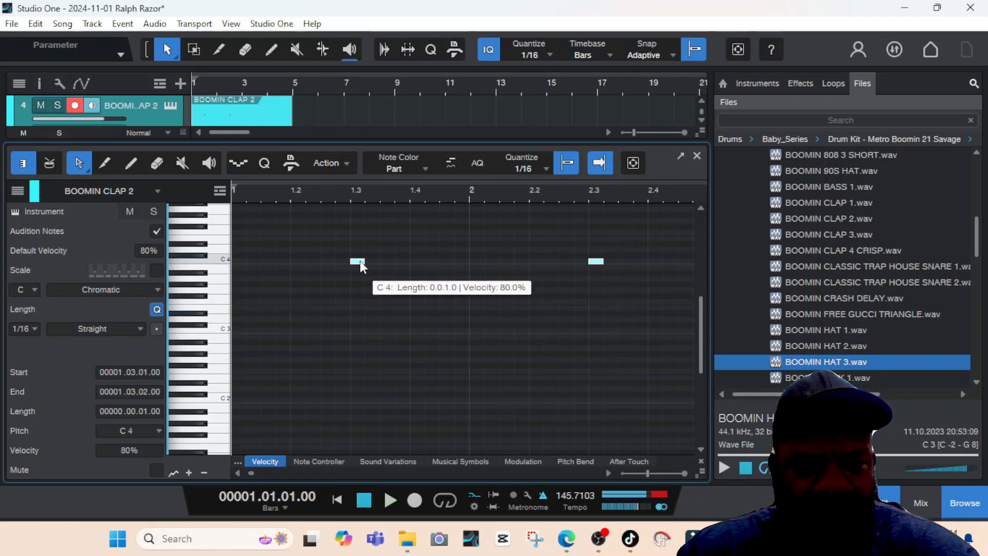
drag(360, 260, 360, 332)
key(space)
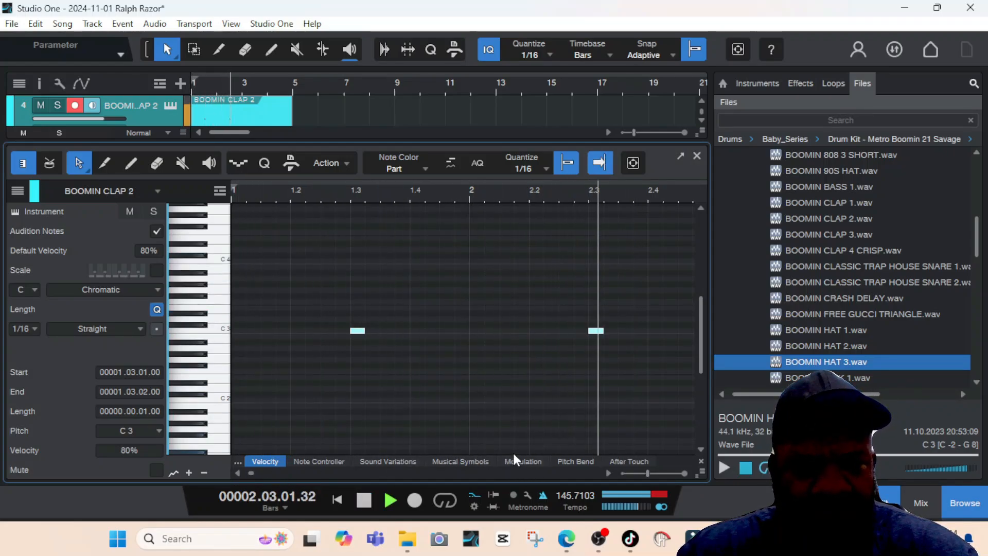
key(space)
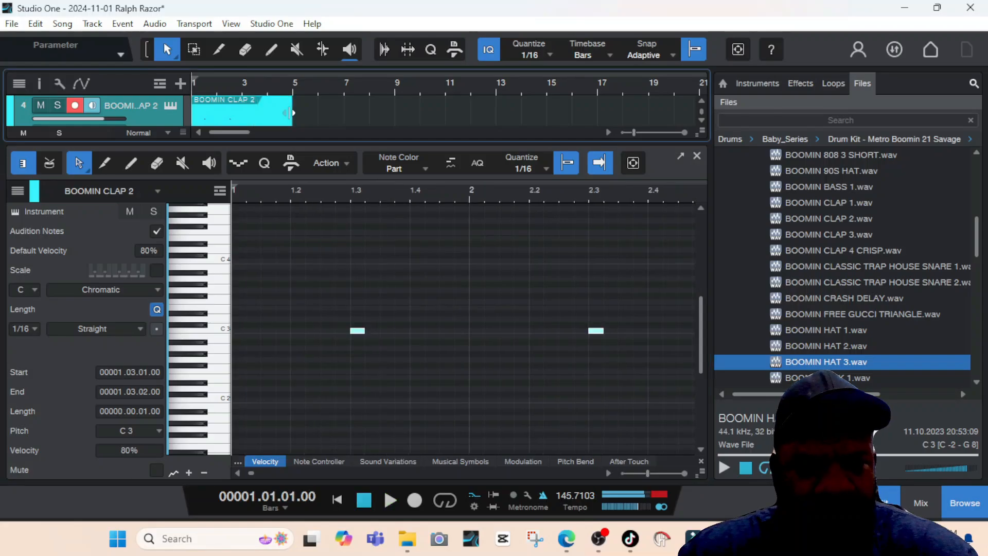
Shorten the BOOMIN CLAP 2 part to end at bar 3 and open the BOOMIN 808 3 SHORT part for note editing
drag(292, 111, 239, 118)
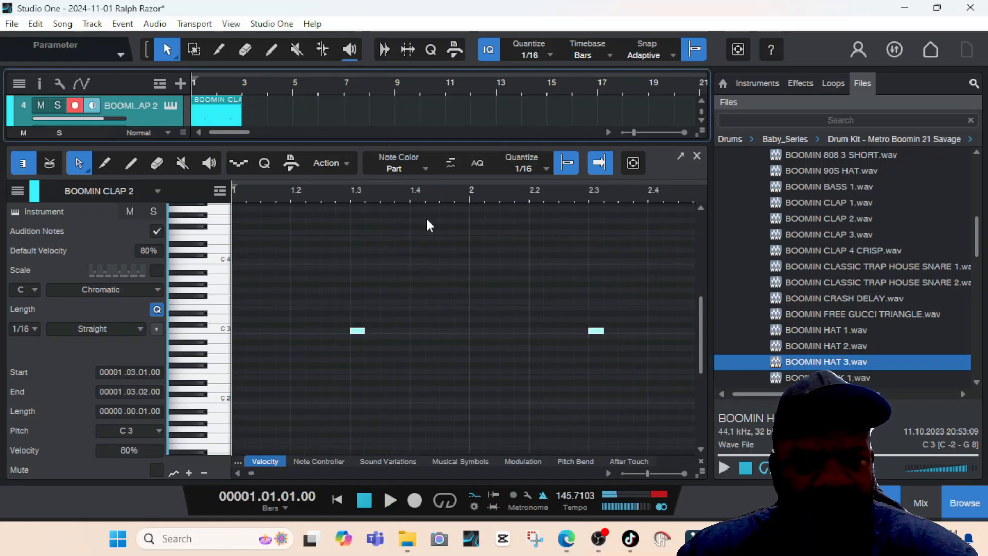
key(F2)
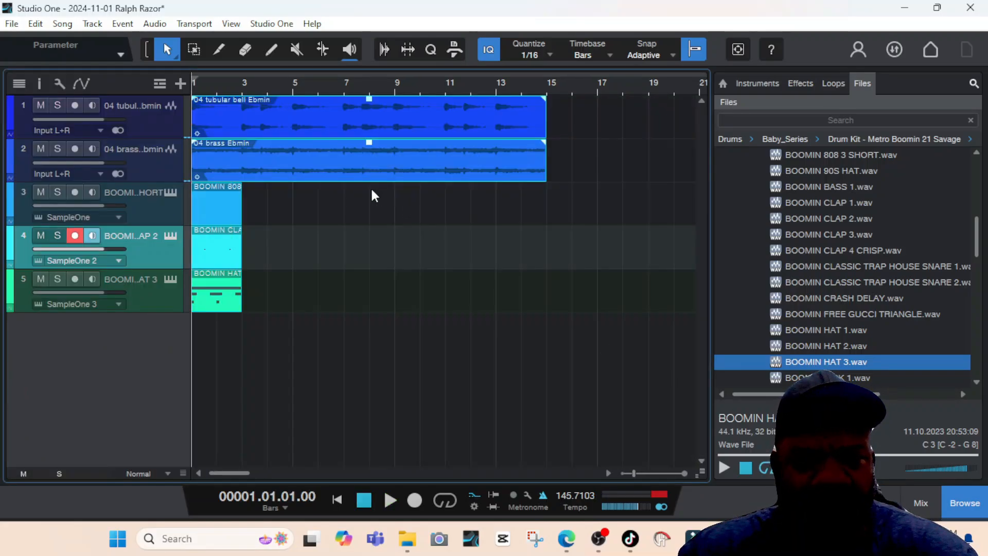
click(223, 243)
double_click(226, 212)
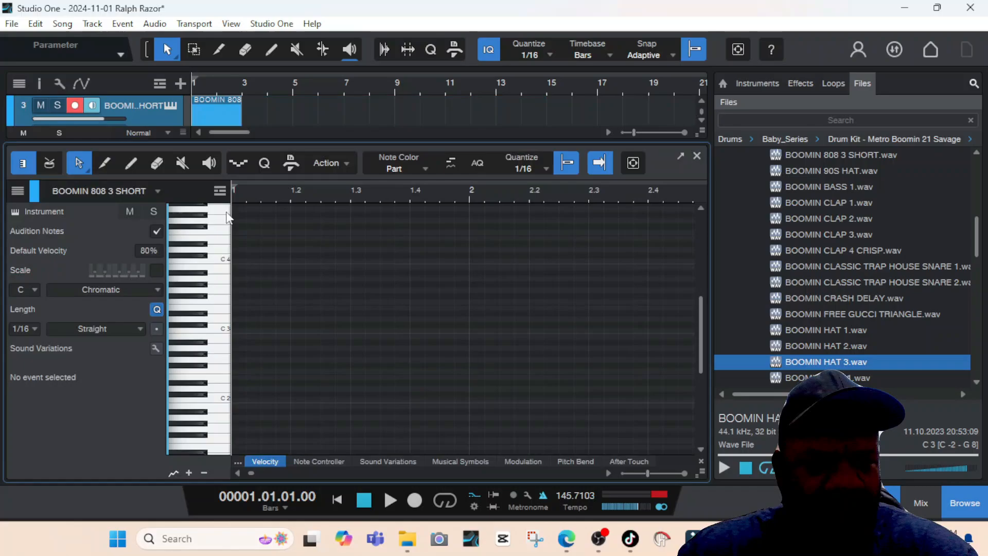
Audition the 808 on piano keys from the octave above C 3 down to the octave below C 2
click(215, 273)
click(214, 332)
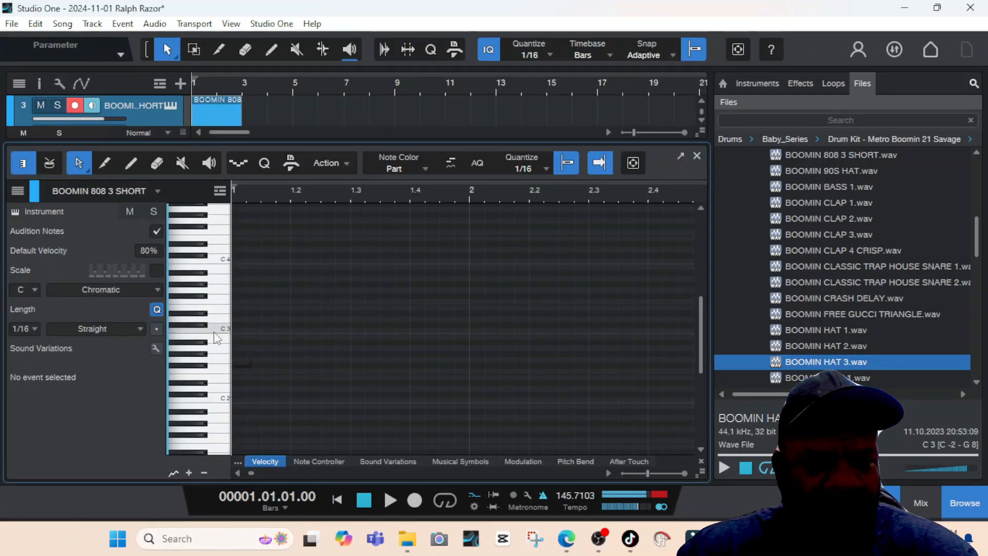
click(208, 395)
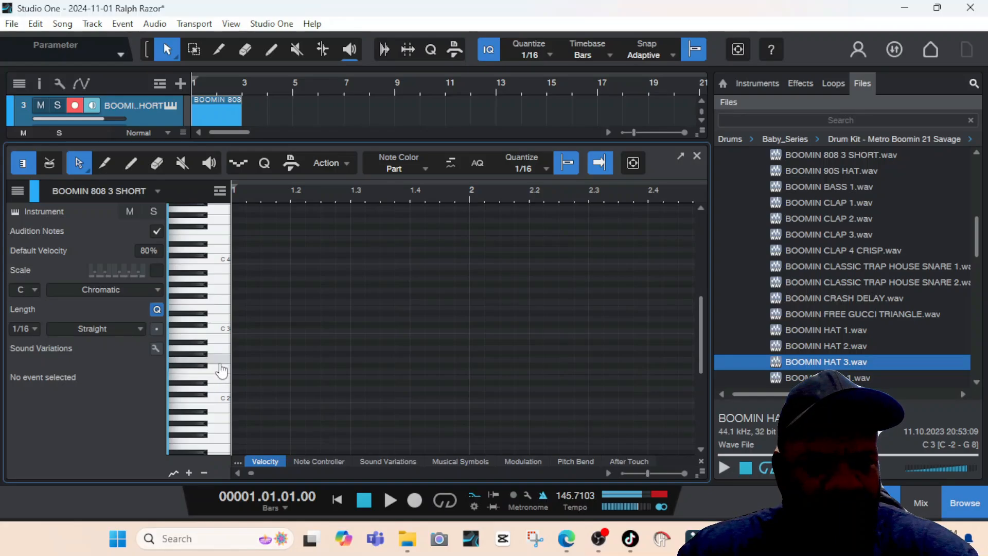
scroll(229, 360, down, 1)
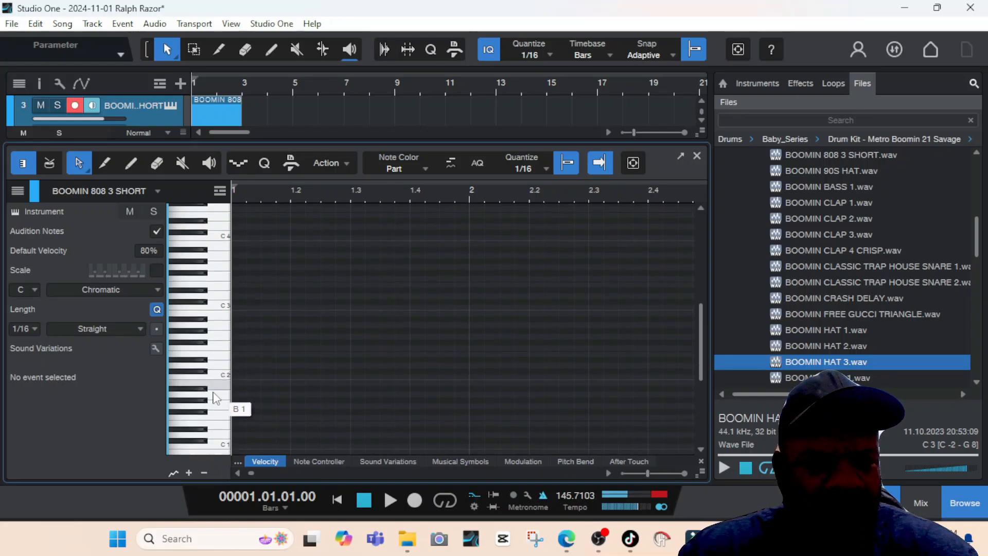
click(215, 399)
click(209, 406)
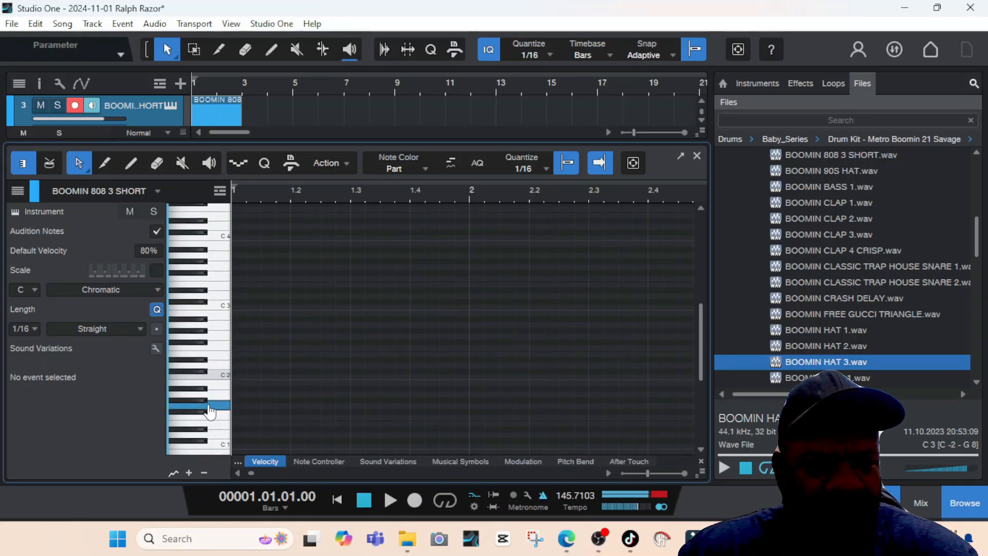
drag(209, 412, 231, 337)
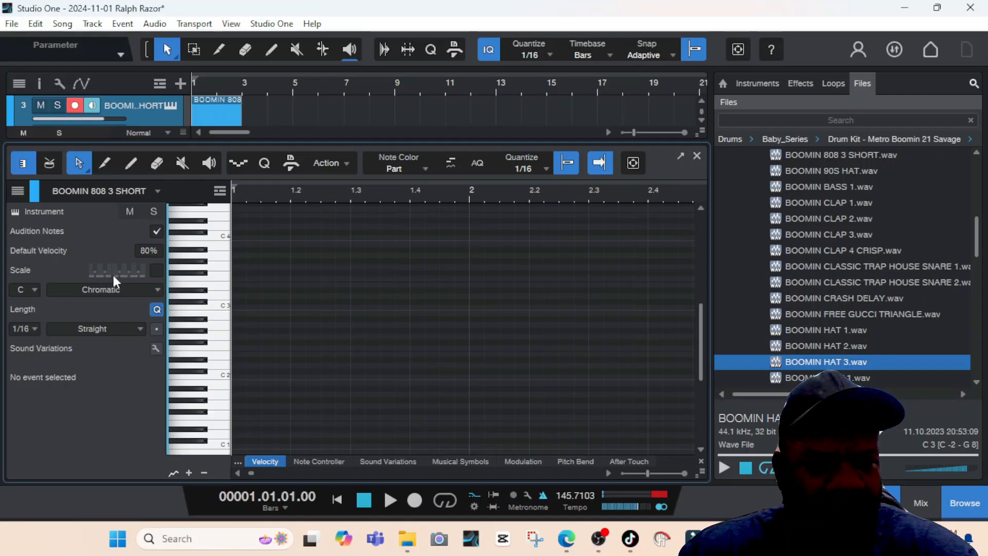
Set the scale of the 808 part to E Natural Minor
click(39, 287)
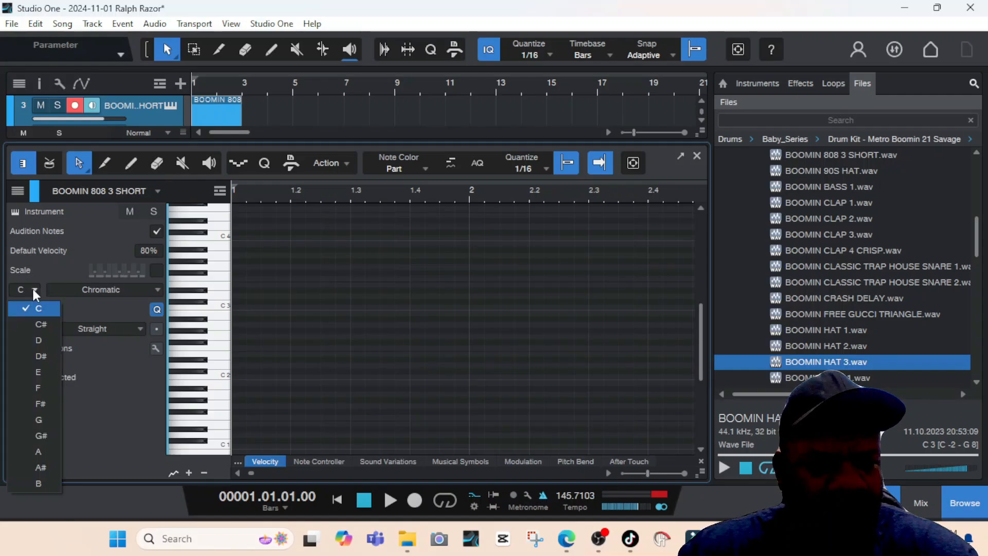
click(41, 369)
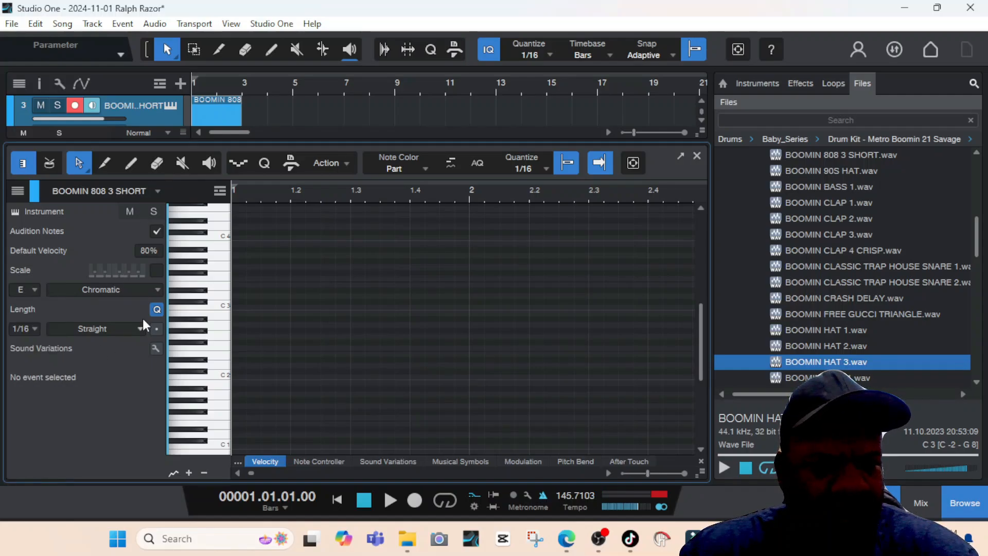
click(134, 290)
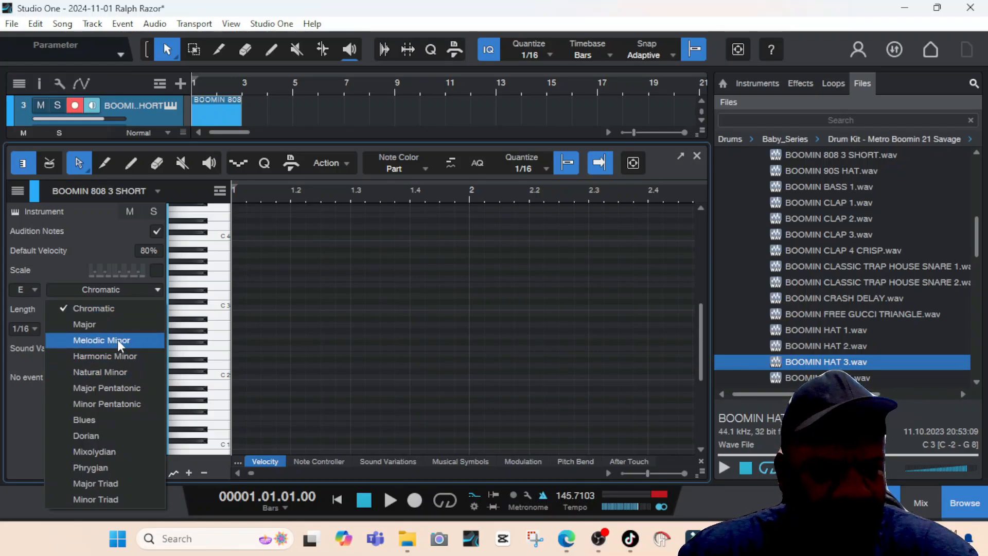
click(121, 371)
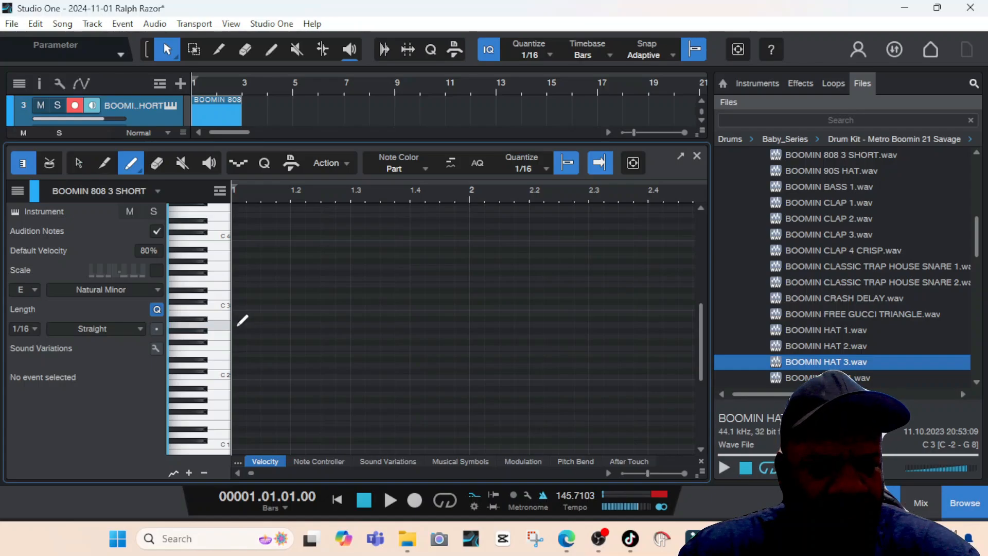
Draw a two-beat G# 2 note at the start of bar 1 in the 808 part and play it
drag(235, 331, 357, 330)
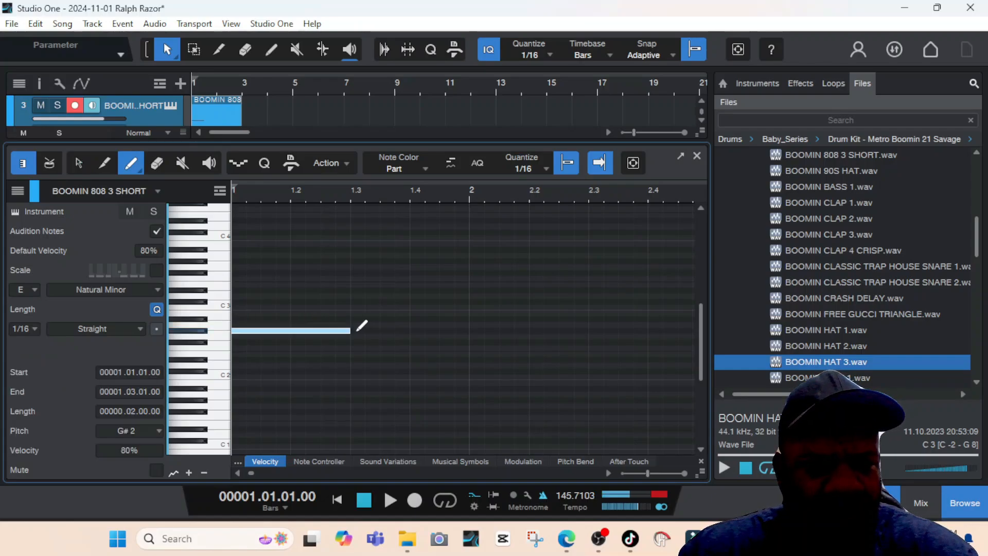
key(space)
key(space)
key(space)
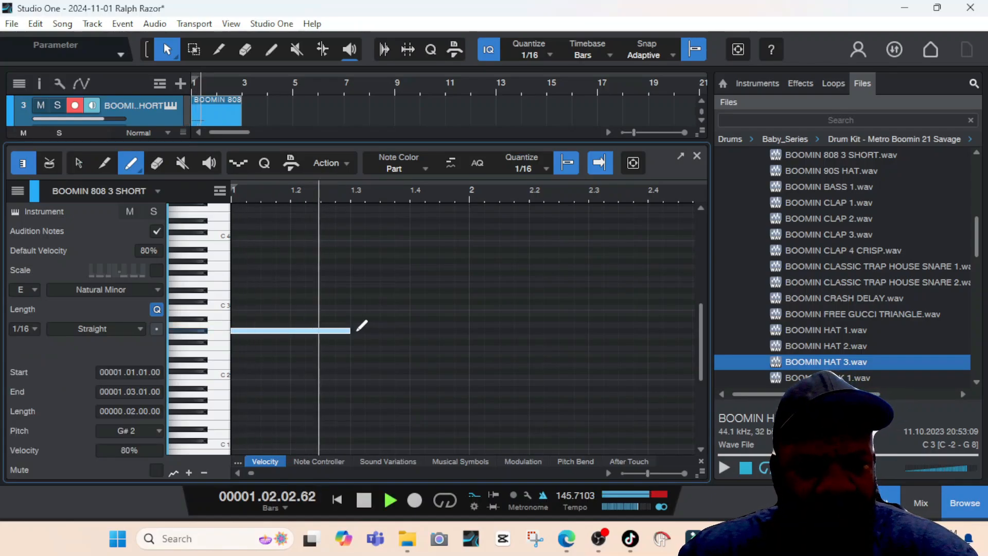
key(space)
key(space)
key(space)
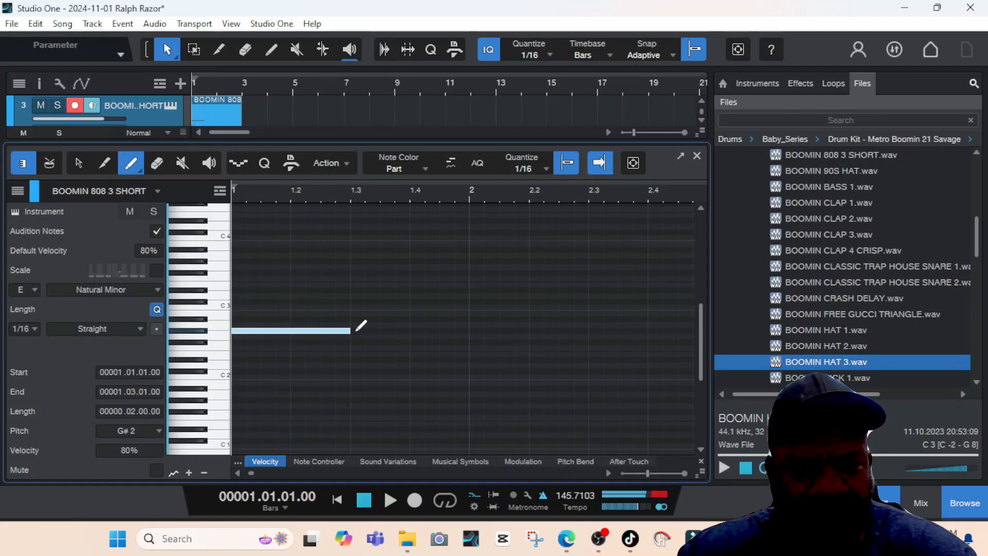
key(space)
key(space)
Add a second two-beat G# 2 note, move it to start at 1.2.3, and play the part
click(360, 331)
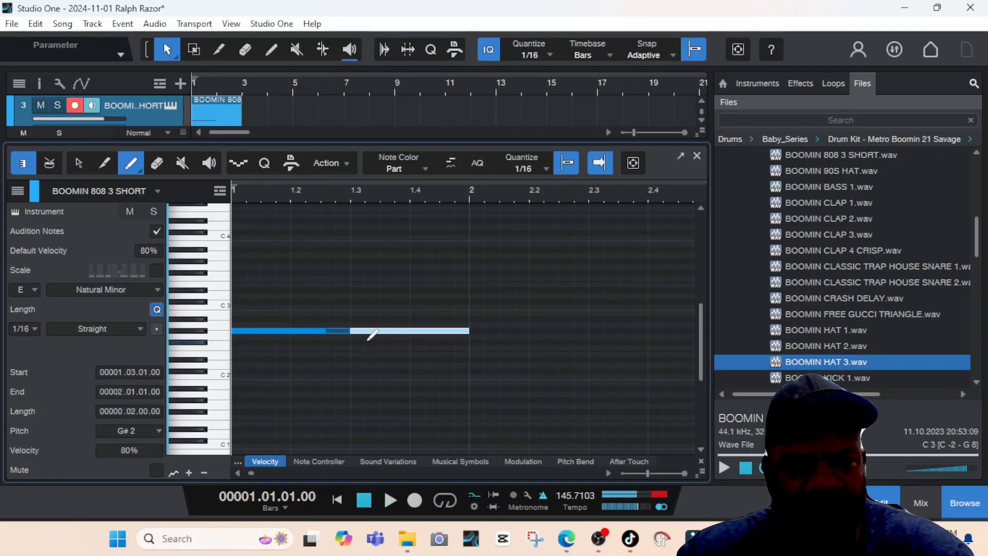
click(87, 169)
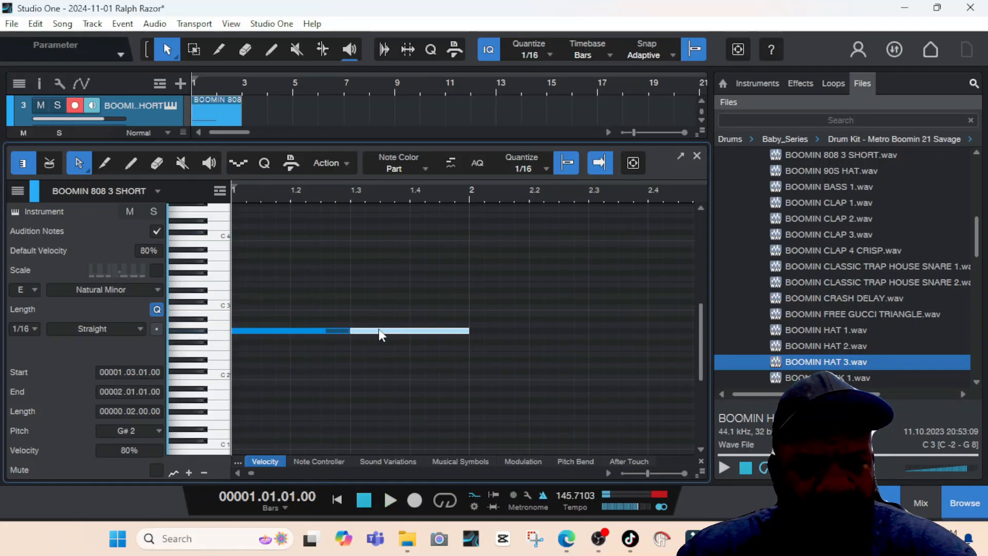
drag(381, 334, 356, 328)
key(space)
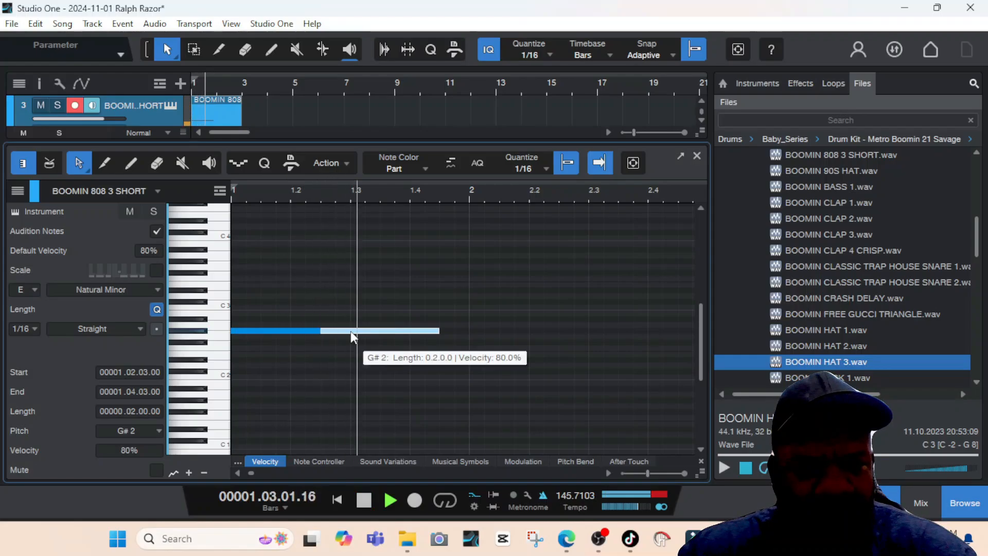
key(space)
Duplicate the second 808 note, move the copy to start at bar 2, and play the part
key(d)
click(467, 324)
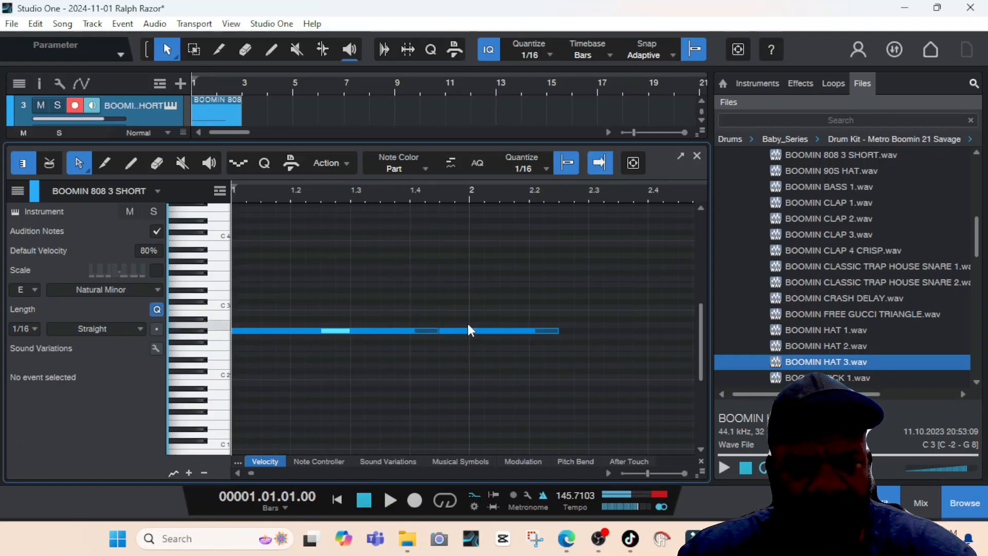
drag(467, 329, 499, 331)
key(space)
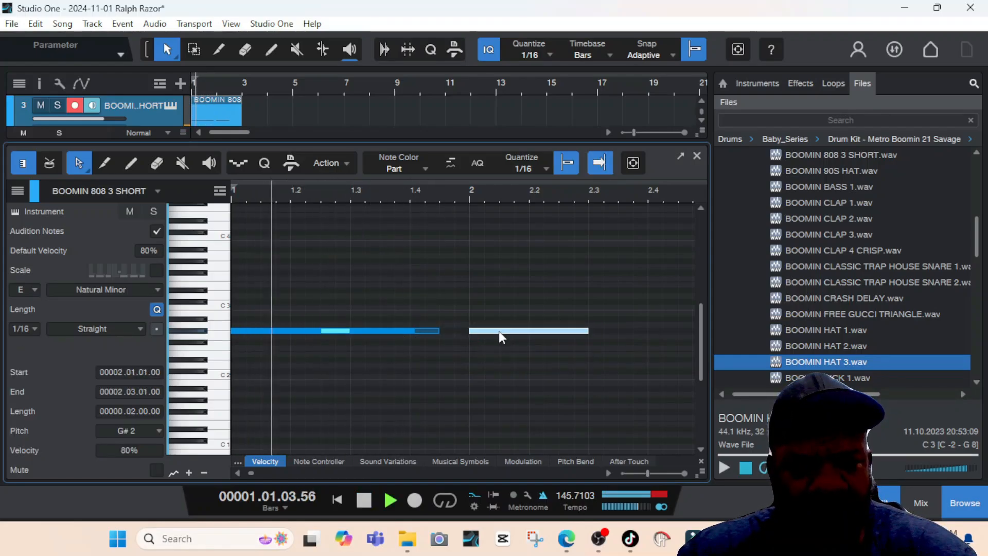
key(space)
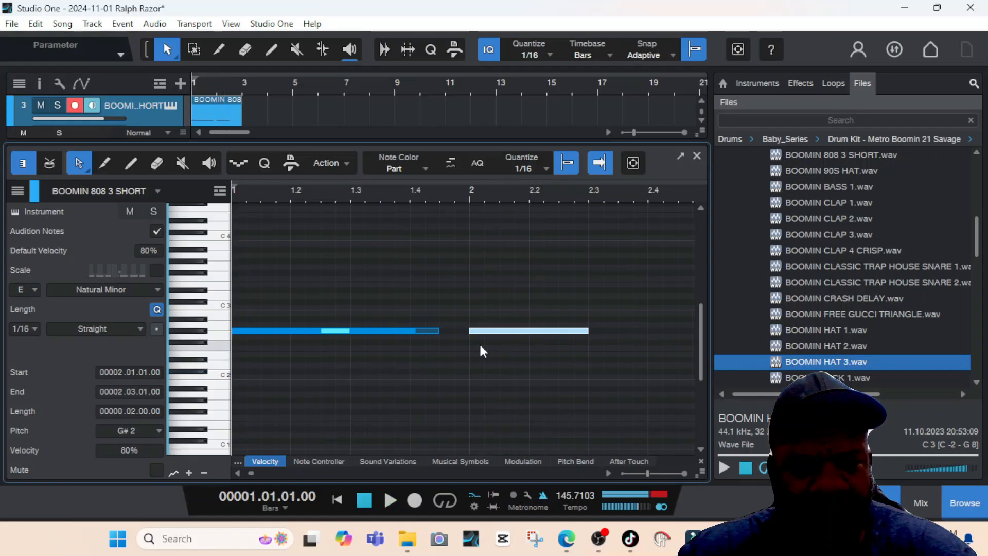
Move the third 808 note back to start at 1.4 and play the part
drag(502, 331, 328, 332)
key(space)
key(space)
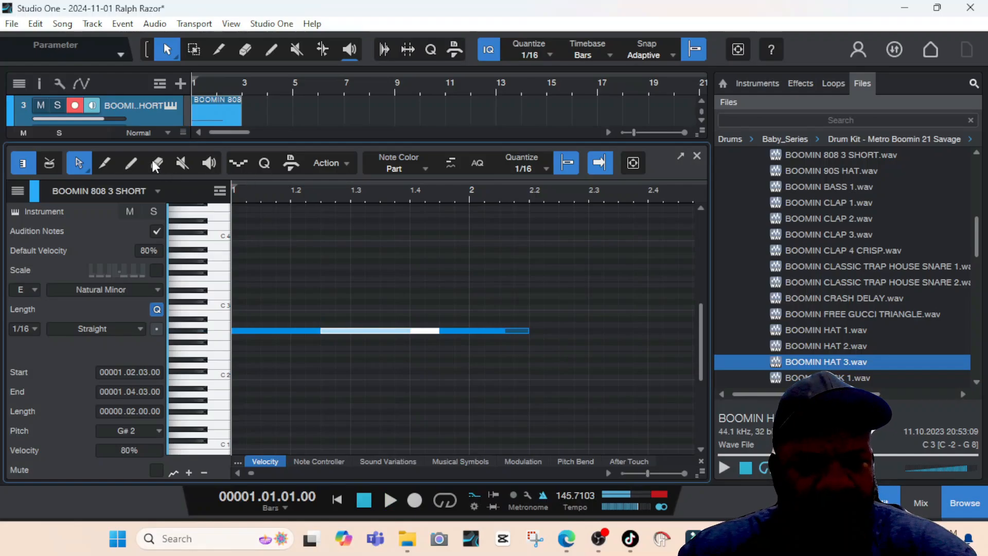
click(132, 164)
click(417, 324)
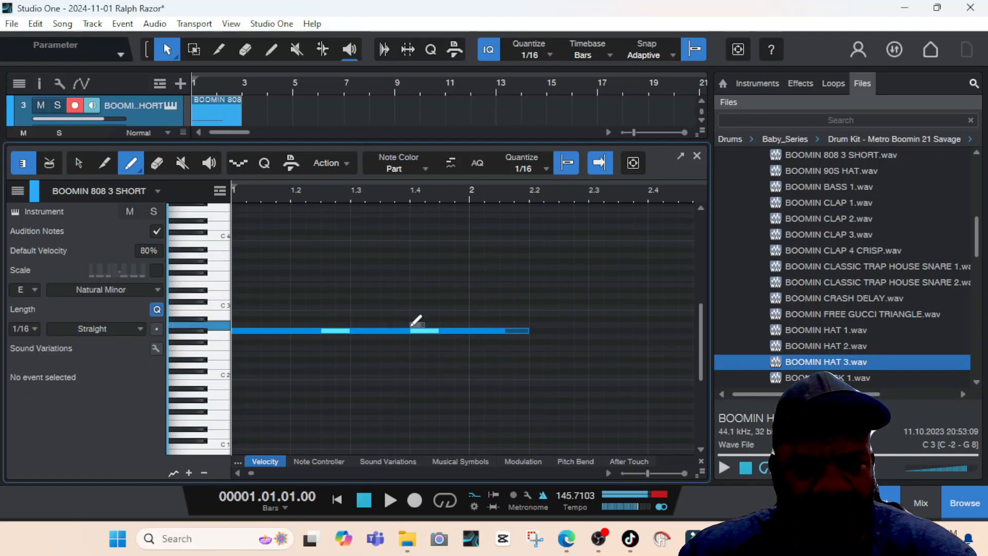
key(ctrl+z)
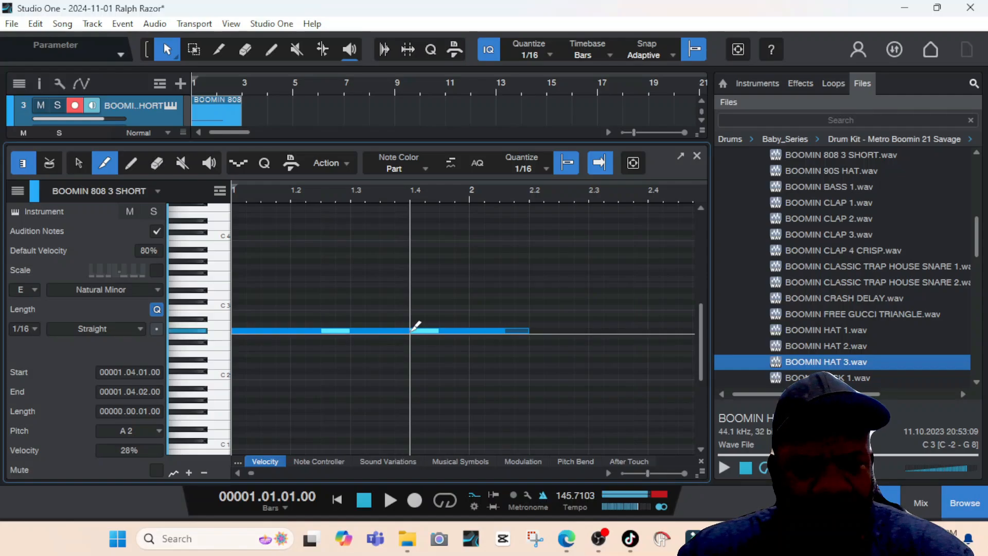
Split the first 808 note at 1.2.3 and erase the remainder that overlaps the second note
click(323, 329)
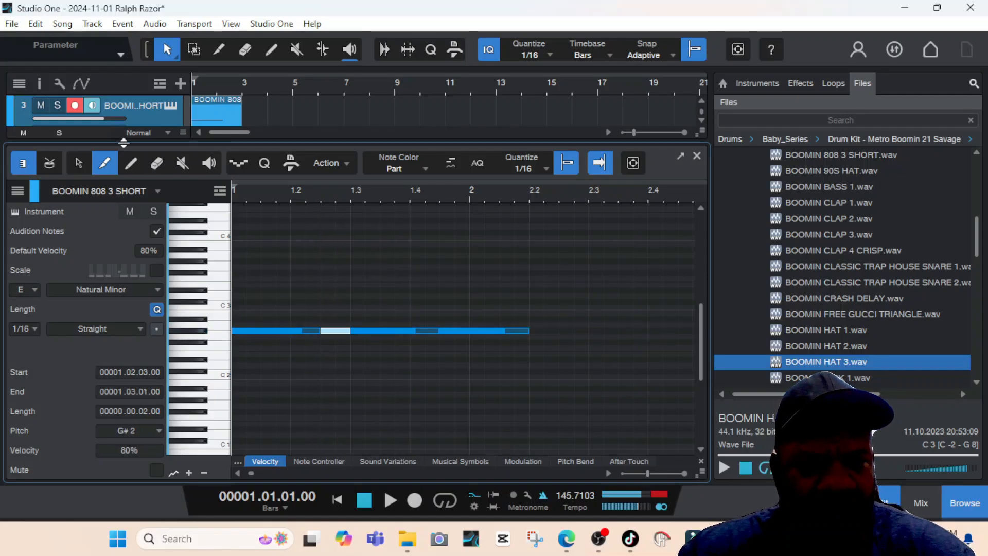
click(156, 163)
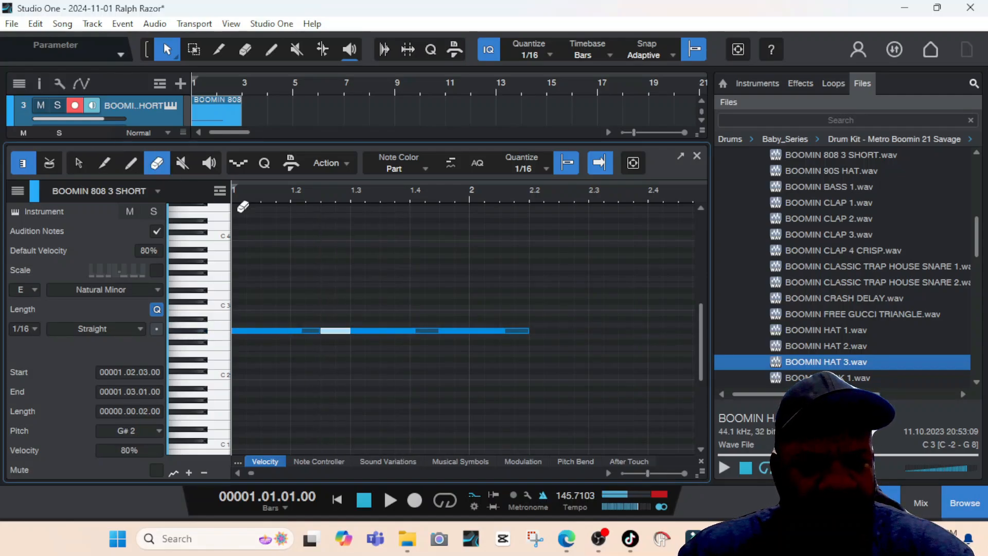
click(338, 329)
key(ctrl+z)
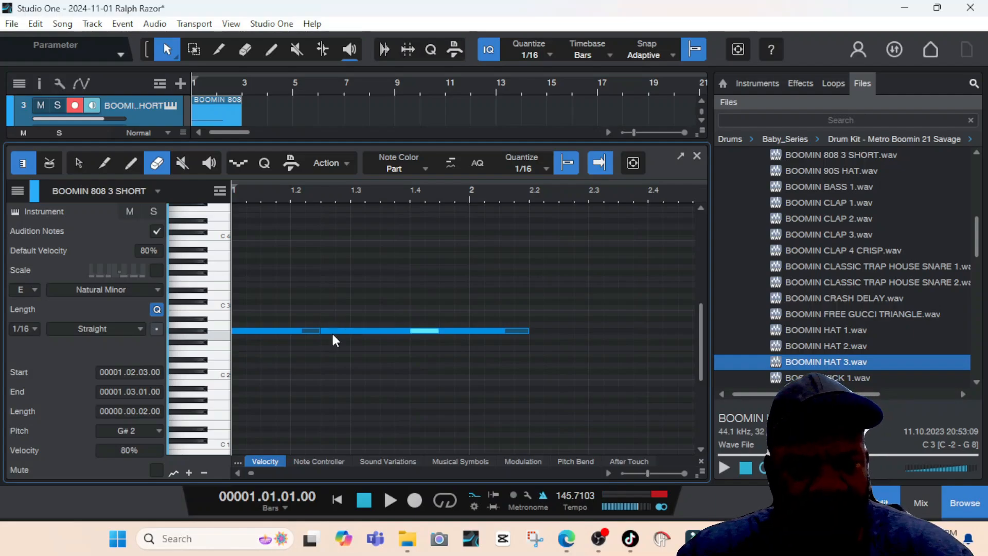
Try to erase the overlap between the second and third 808 notes, undo the erasure, and play the part
click(425, 329)
key(ctrl+z)
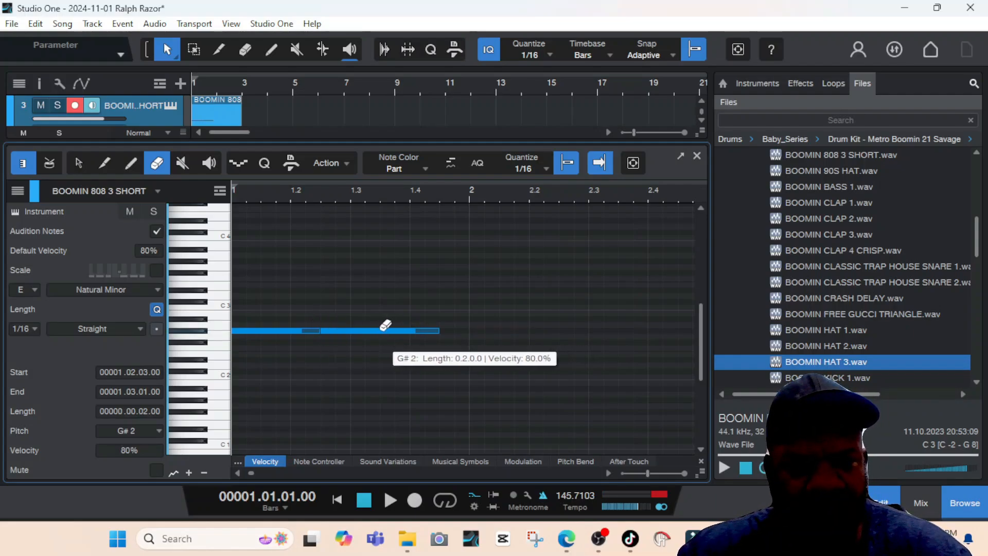
key(space)
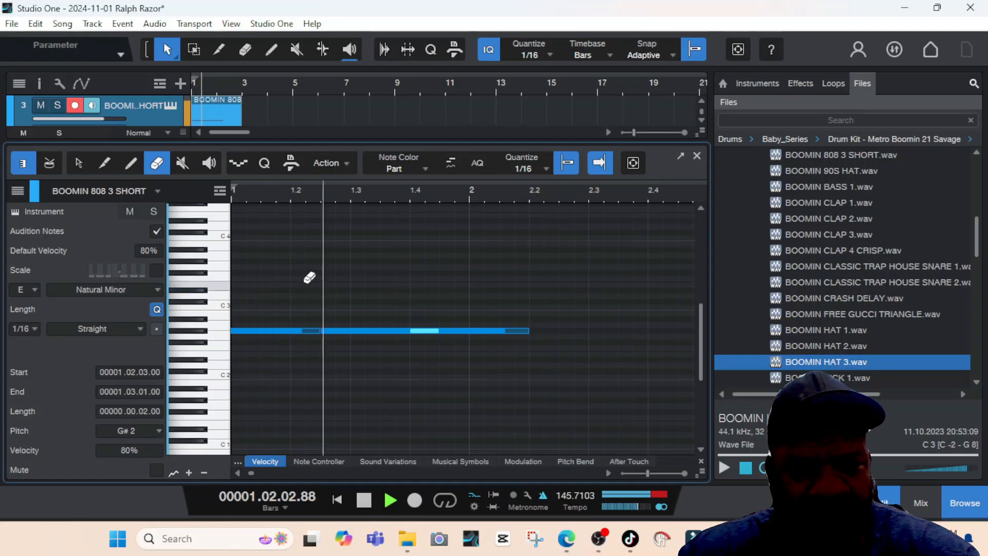
key(space)
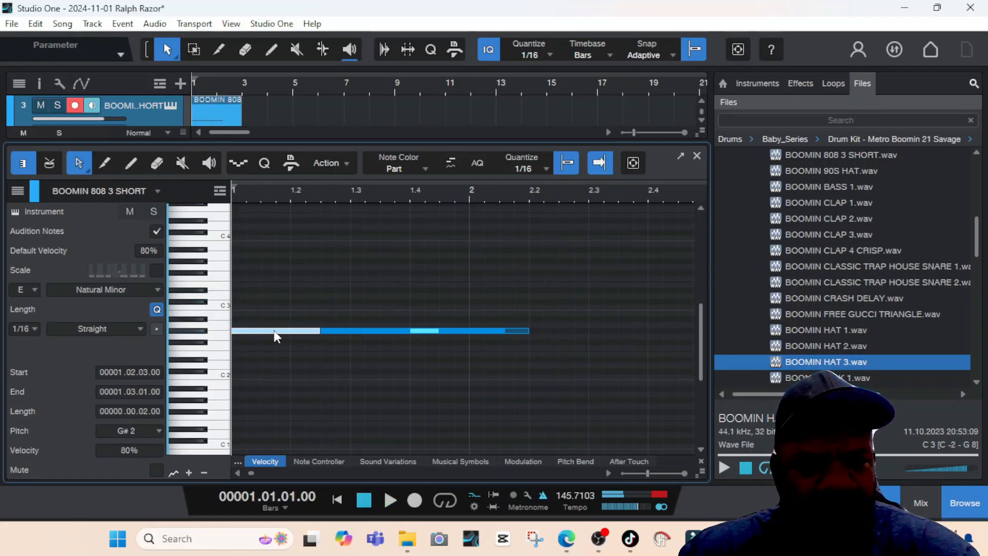
Separate the overlapping 808 notes by raising the first note and lowering the second to F 2
drag(274, 329, 273, 318)
drag(342, 334, 341, 350)
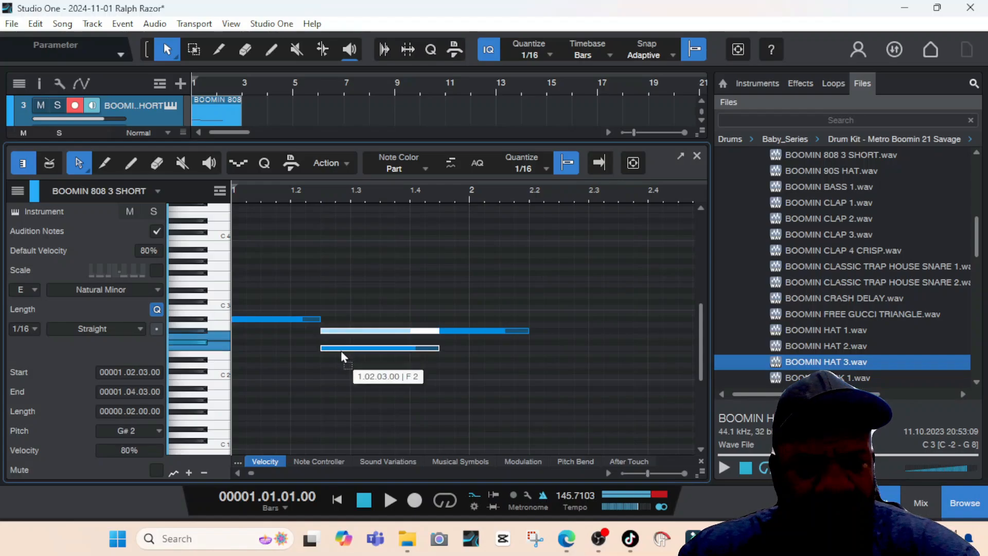
click(446, 332)
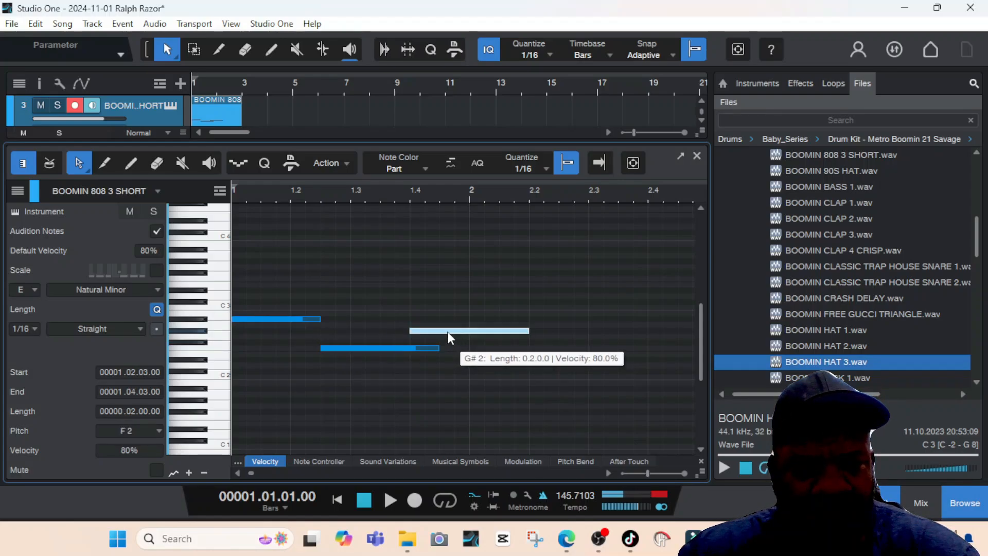
Split the second 808 note at 1.4 and erase the remainder that overlaps the third note
click(105, 163)
click(414, 346)
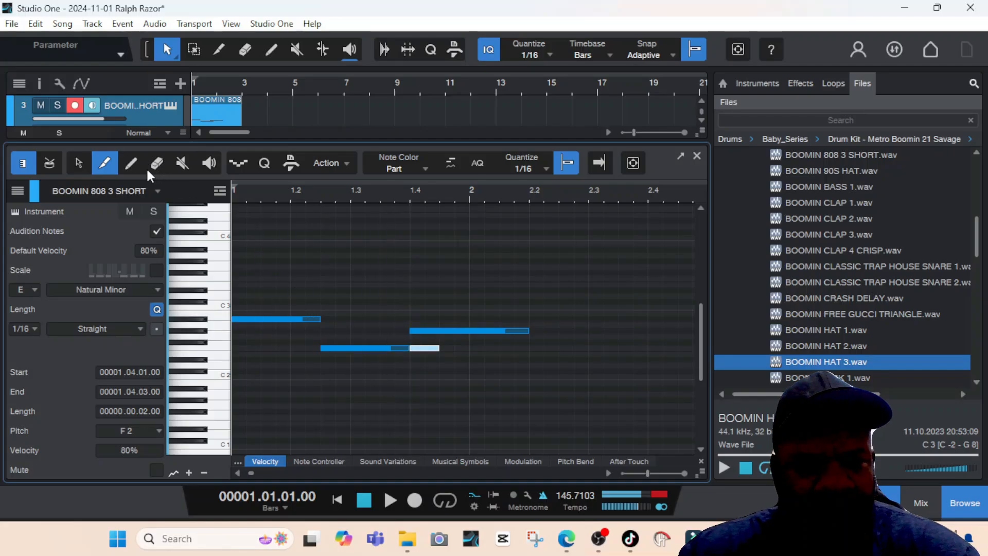
click(156, 163)
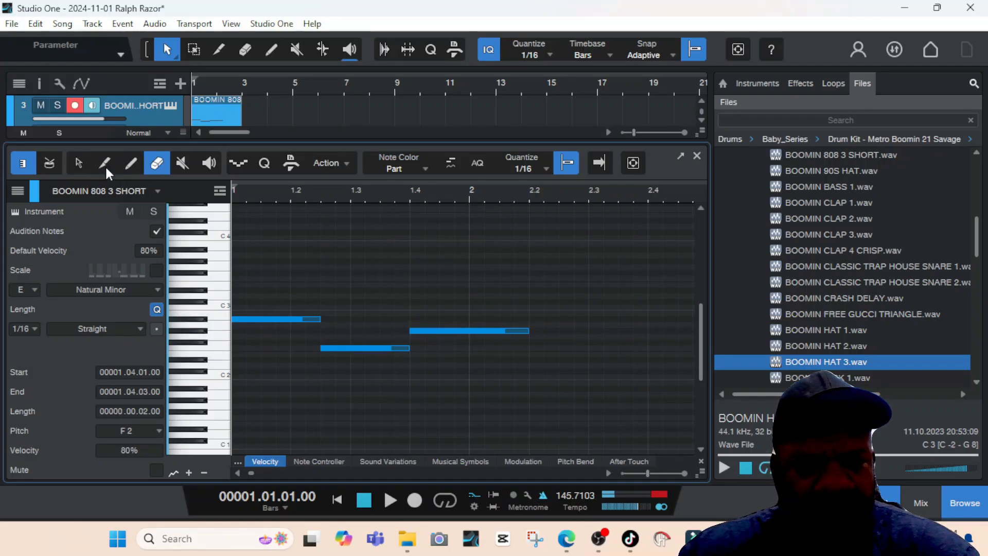
Return the first and second 808 notes to G# 2 and play the part
click(344, 346)
drag(347, 340, 278, 335)
key(space)
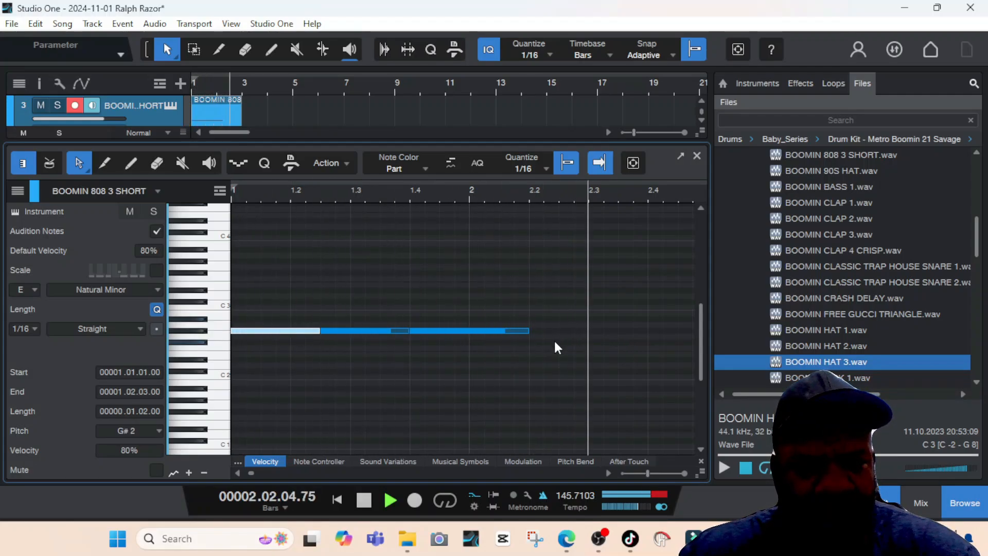
key(space)
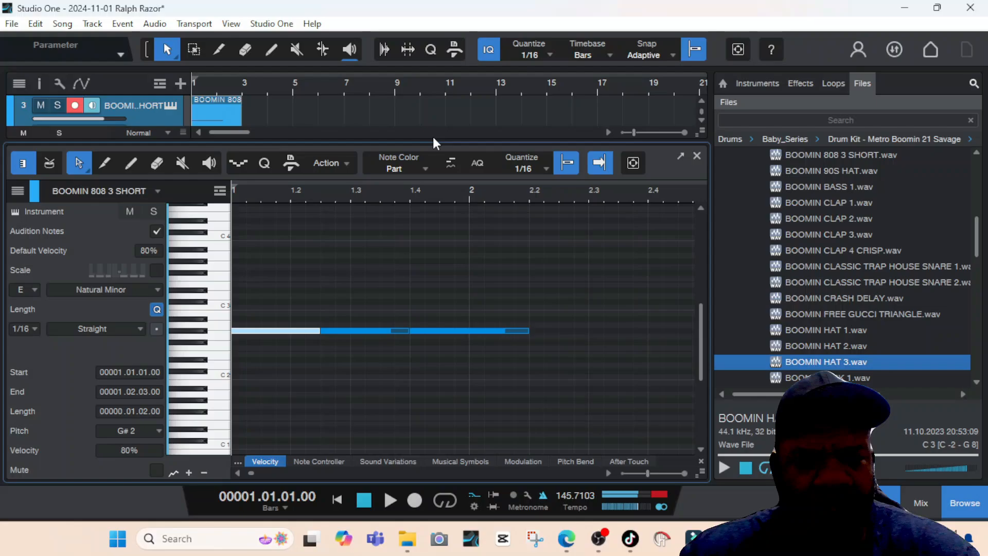
Close the note editor and the file browser, and play the arrangement
click(226, 119)
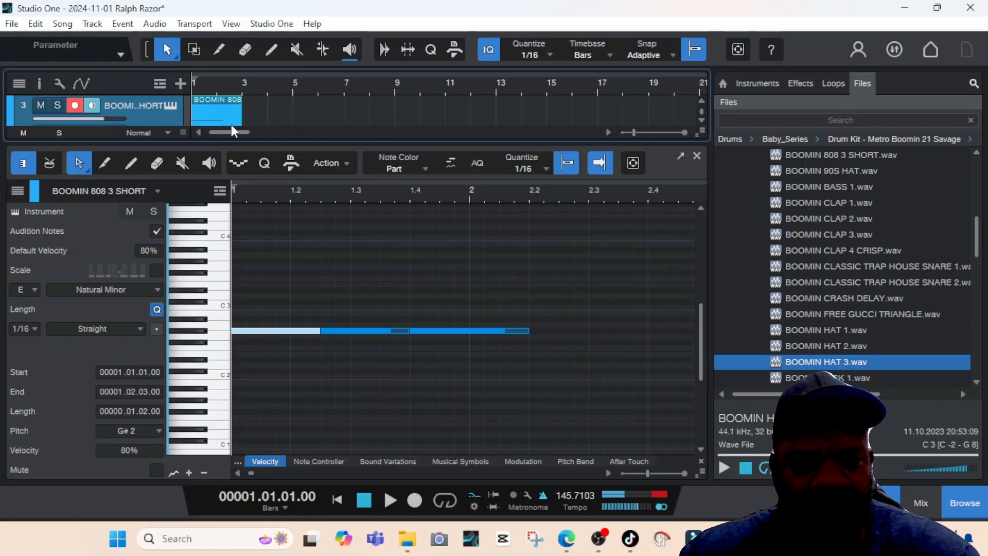
click(960, 509)
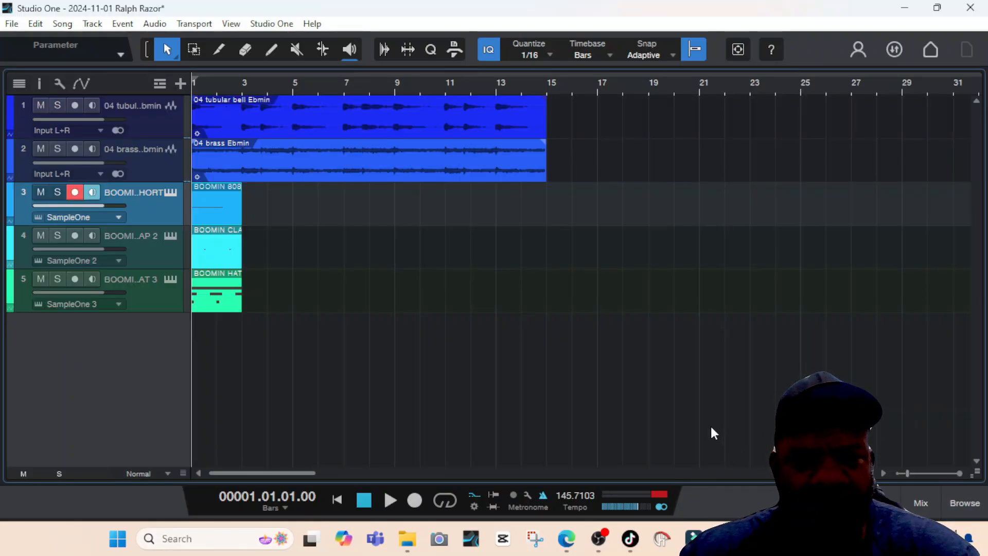
key(space)
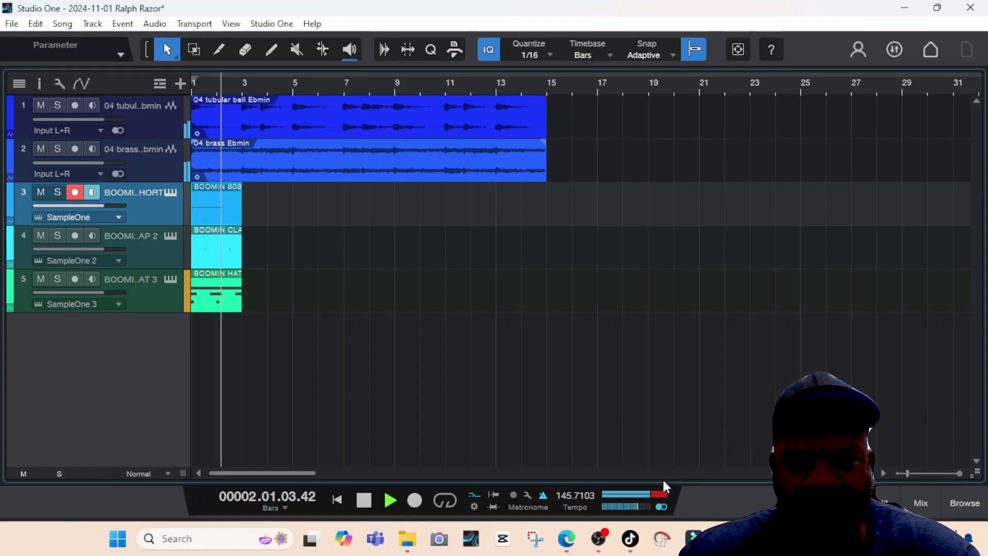
key(space)
Open the mixer, audition the song, and lower all five channel faders together to minus infinity
click(920, 503)
key(space)
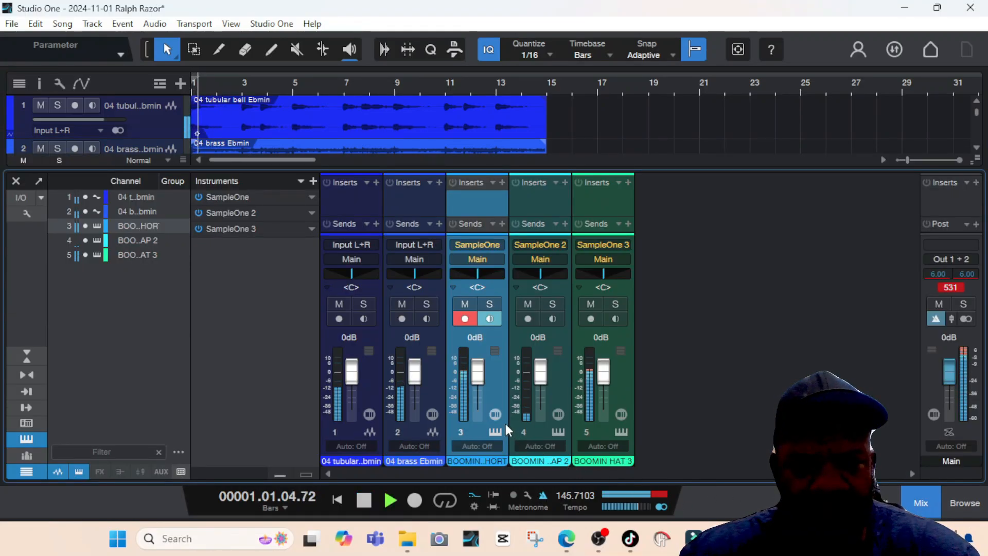
key(space)
click(416, 401)
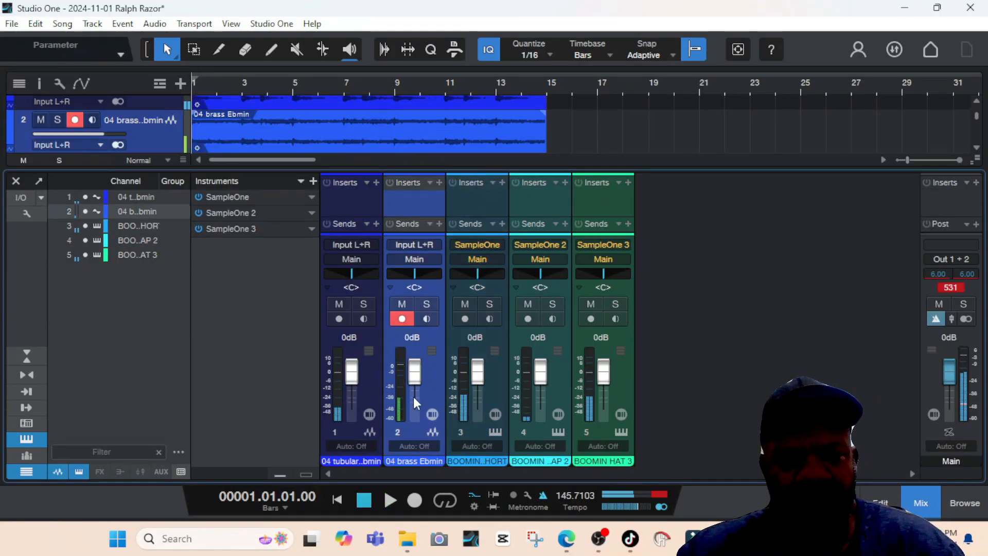
click(375, 388)
shift+click(614, 391)
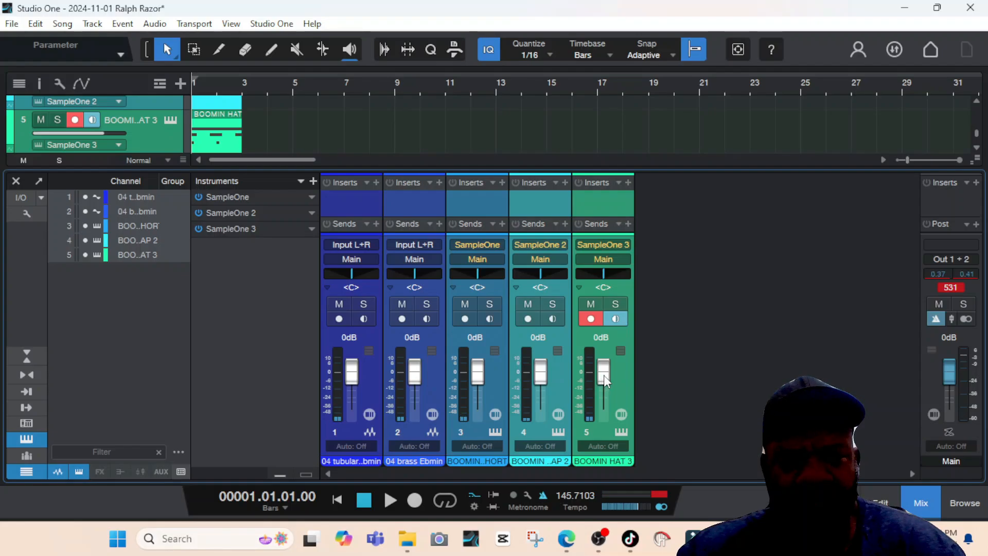
drag(603, 375, 610, 421)
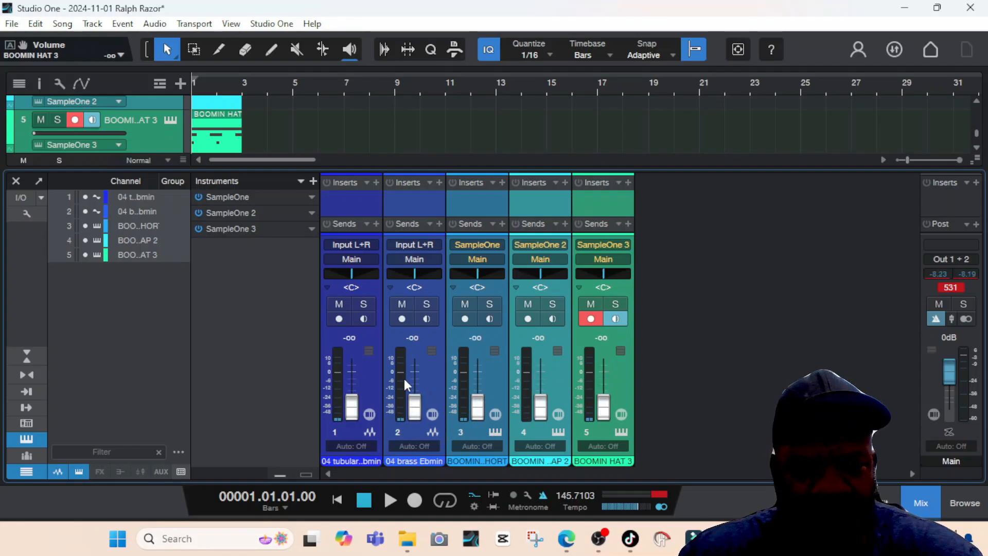
Set the tubular bell channel to -6.3 dB and the brass channel to -7.6 dB during playback
mouse_move(353, 409)
mouse_down()
mouse_move(354, 400)
mouse_move(347, 419)
mouse_move(352, 402)
mouse_up()
click(352, 406)
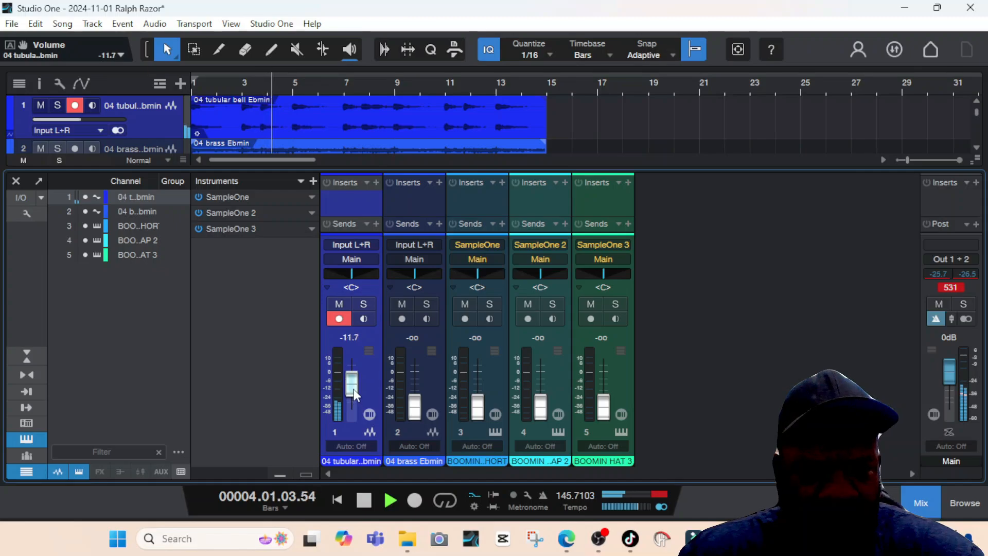
drag(357, 394, 354, 387)
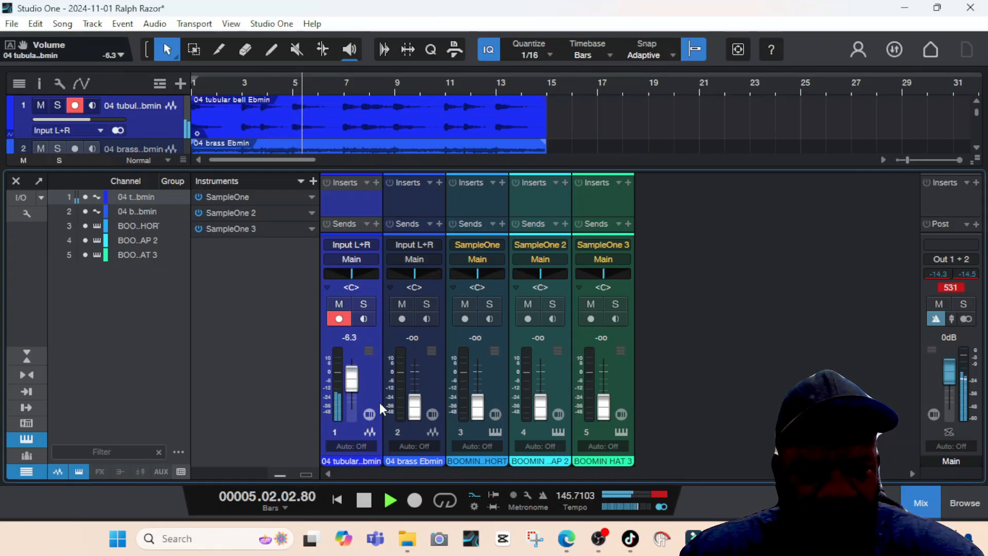
drag(419, 391, 421, 381)
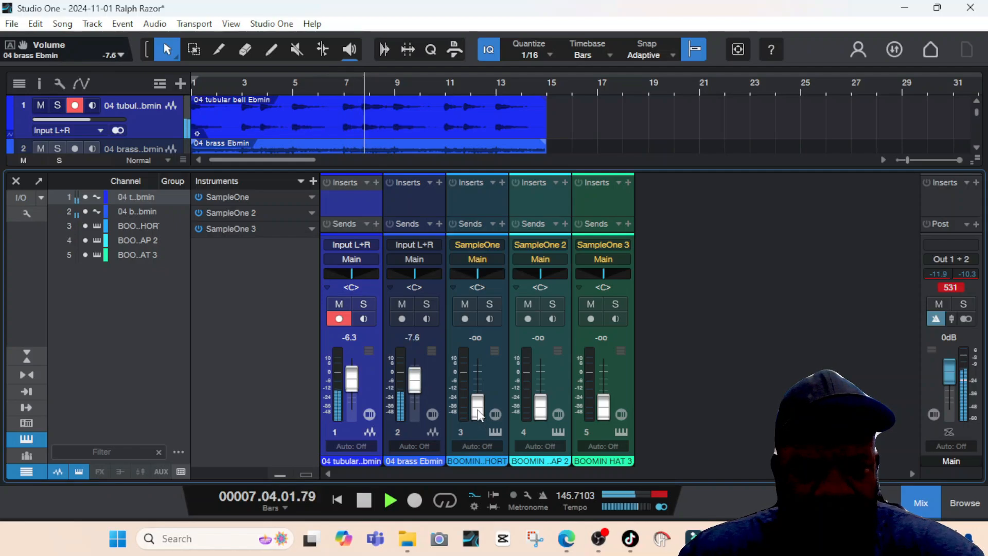
Set the 808 channel volume to -9.5 dB while playing the song
drag(477, 410, 478, 405)
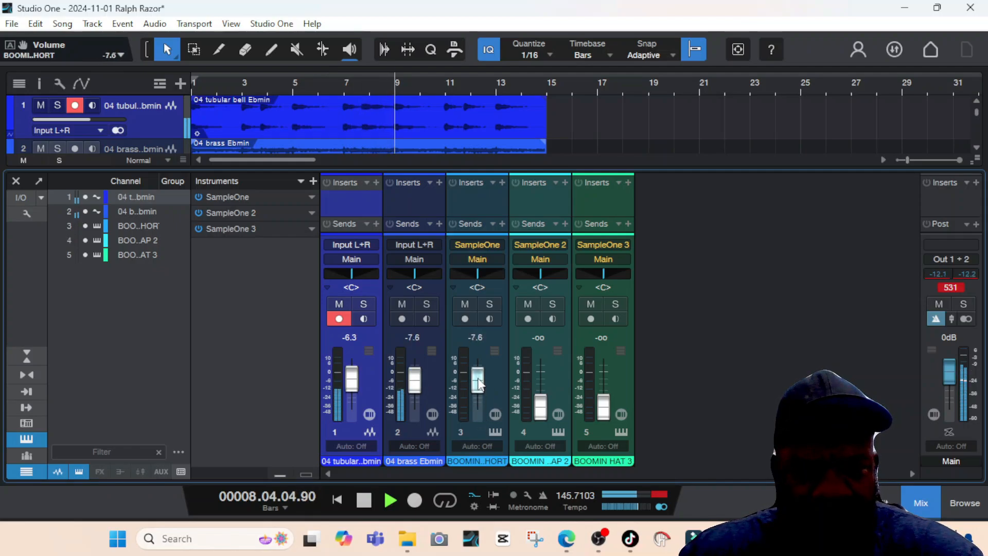
key(space)
key(space)
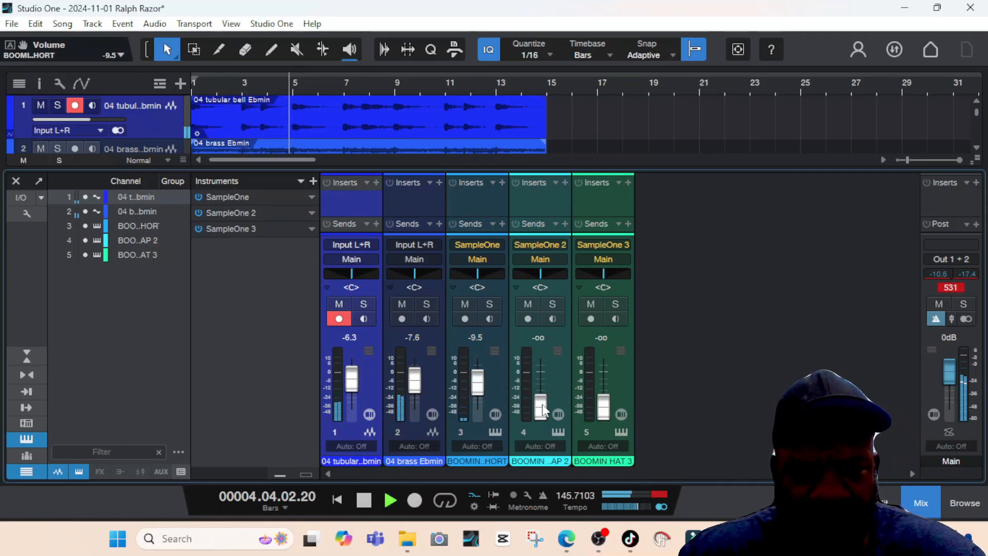
key(space)
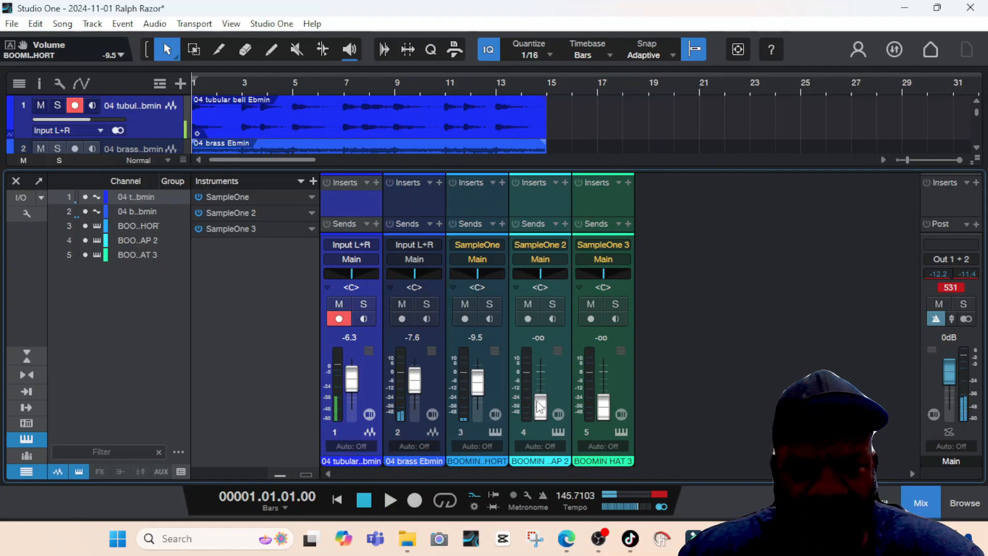
Set the clap channel to -14.3 dB and the hat channel to -20.8 dB during playback, and close the mixer
drag(543, 416, 542, 390)
key(space)
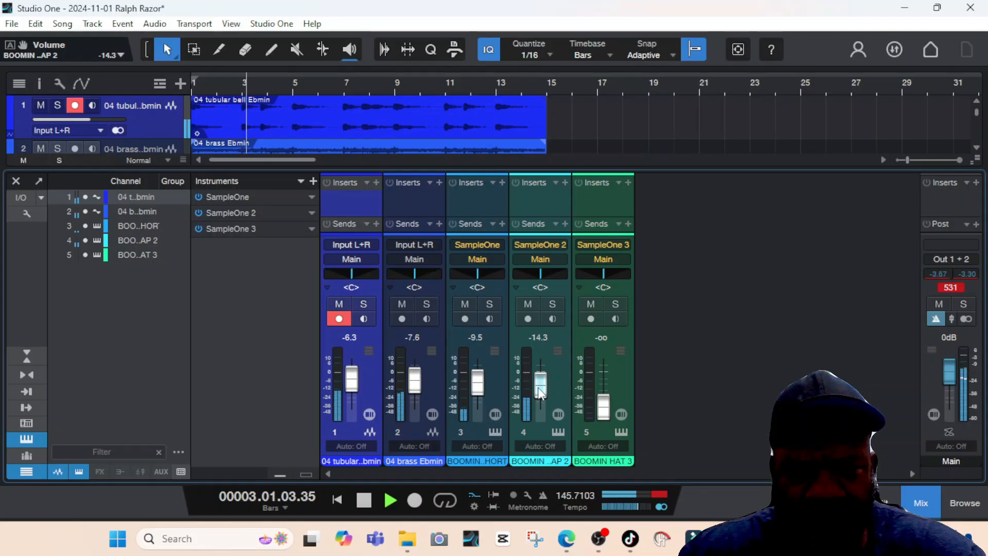
key(space)
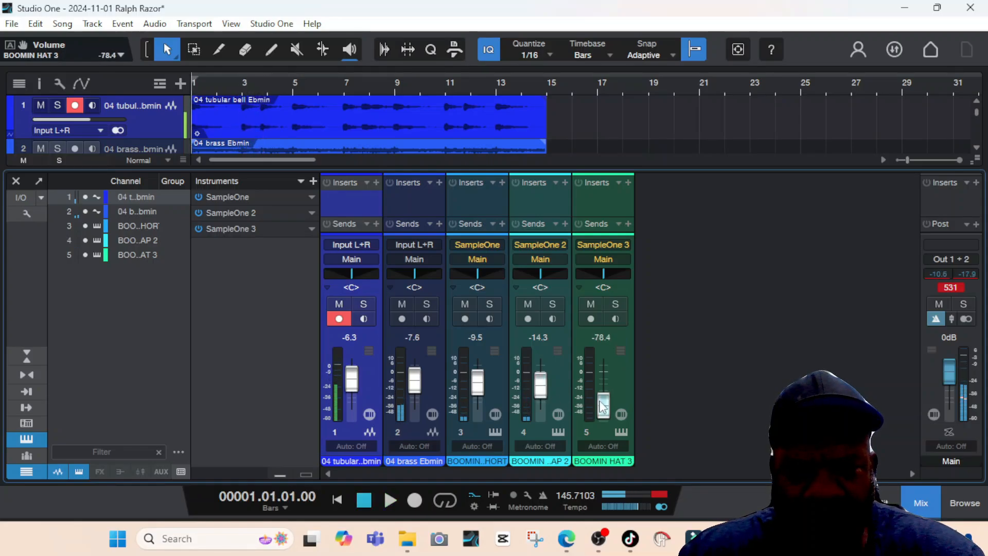
key(space)
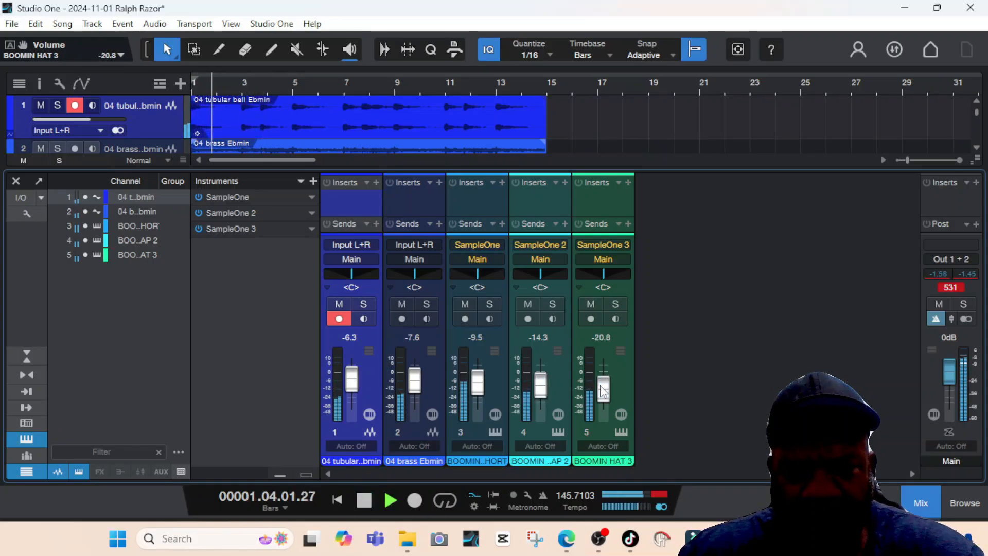
click(912, 500)
key(space)
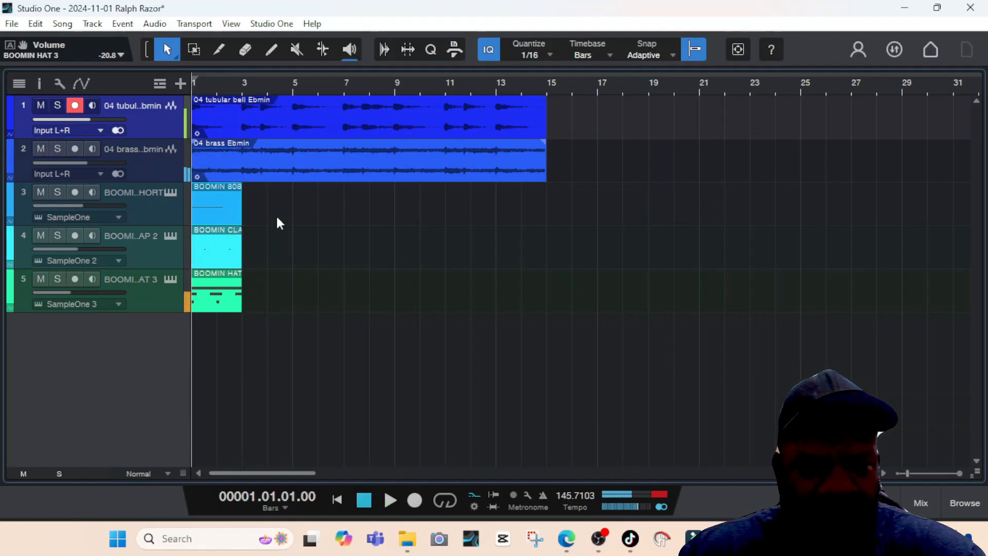
Duplicate the 808, clap and hat parts together six times to fill up to bar 15, and play the arrangement
drag(155, 324, 196, 285)
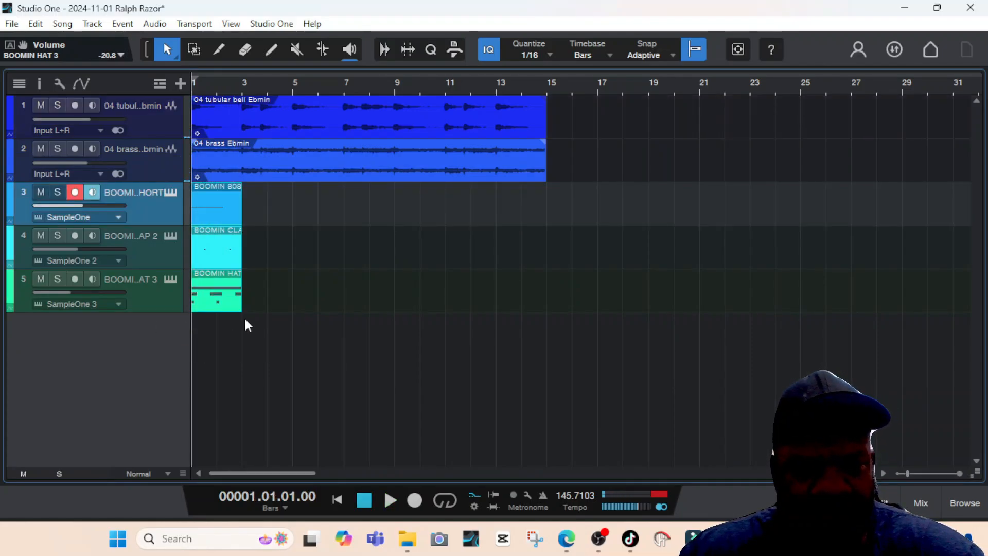
key(shift+d)
key(shift+d)
key(shift+d)
key(shift+d)
key(shift+d)
key(shift+d)
key(space)
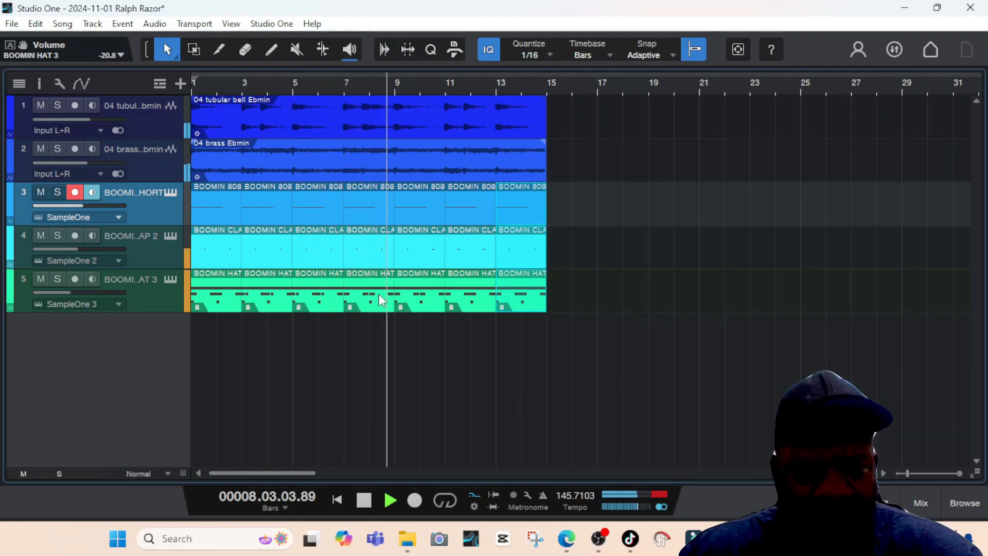
Duplicate the BOOMIN HAT 3 track without its parts
click(421, 294)
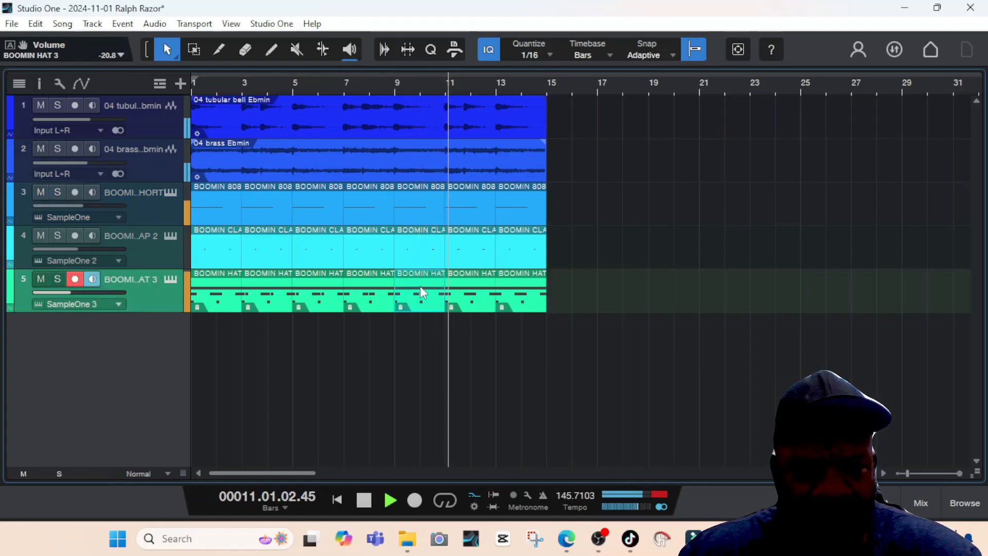
right_click(159, 286)
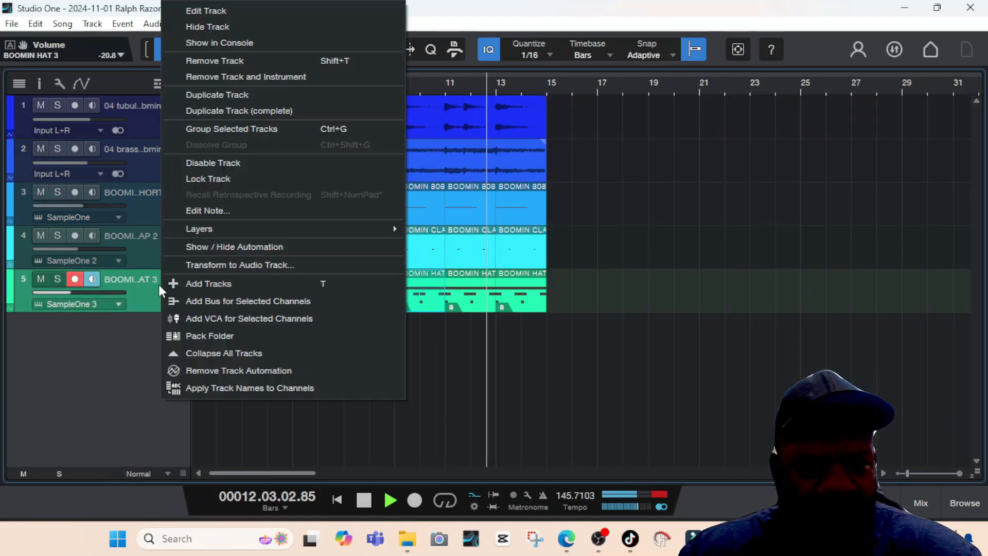
click(236, 97)
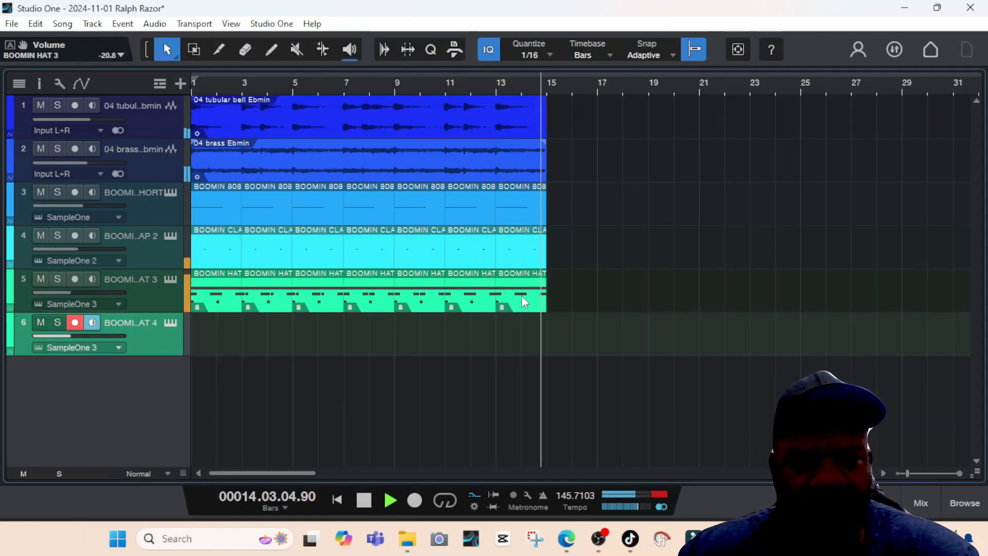
key(shift+d)
key(space)
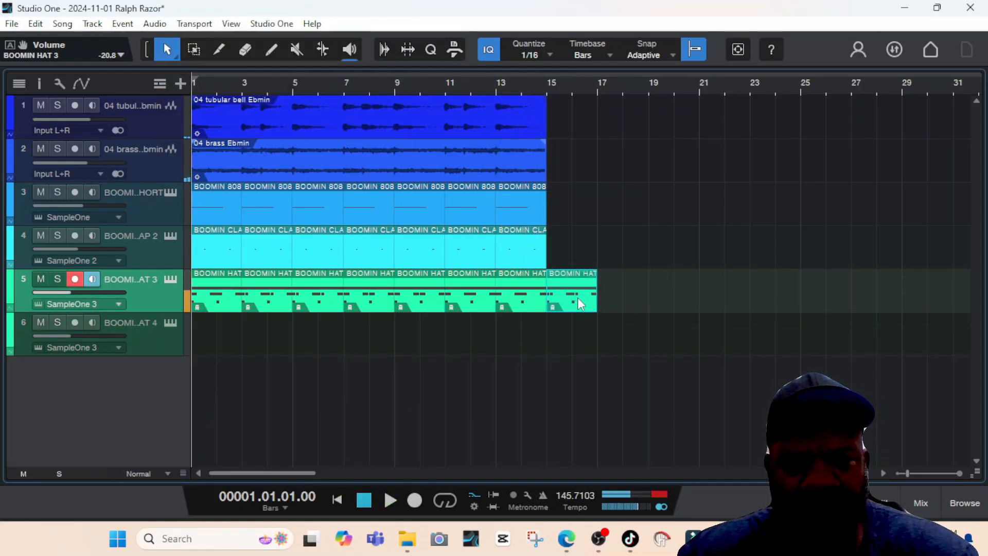
key(ctrl+z)
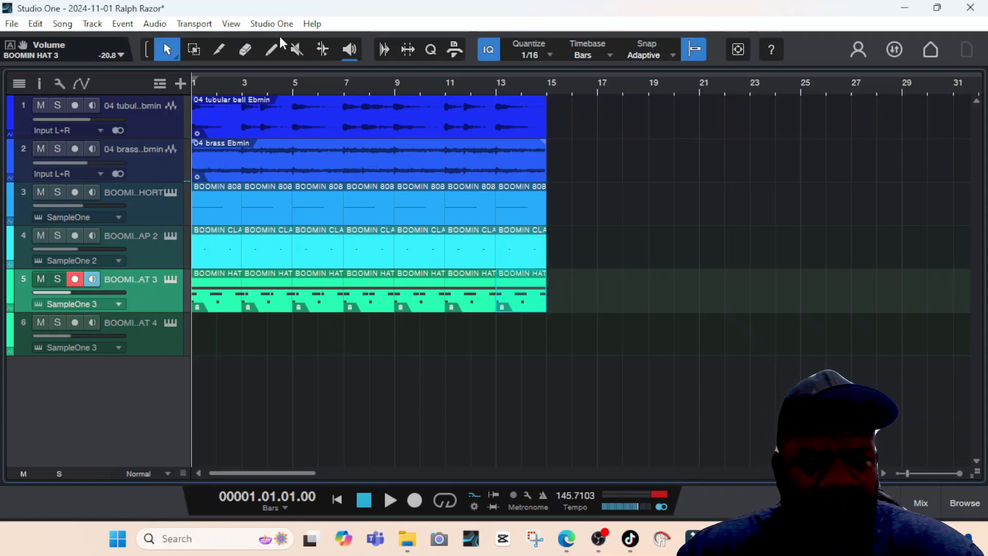
Draw an empty part from bar 7 to bar 9 on the duplicated hat track
click(268, 52)
drag(345, 350, 404, 341)
click(247, 50)
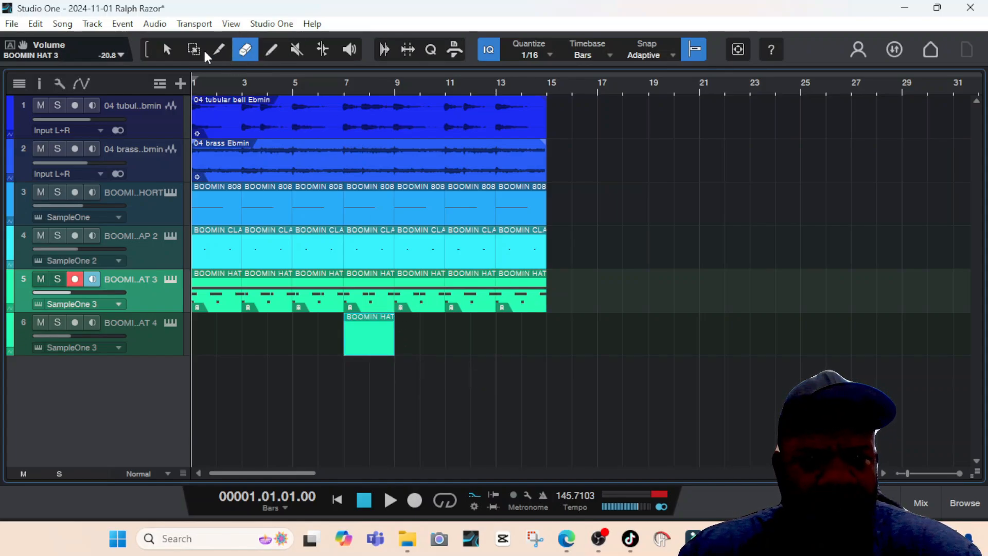
click(170, 49)
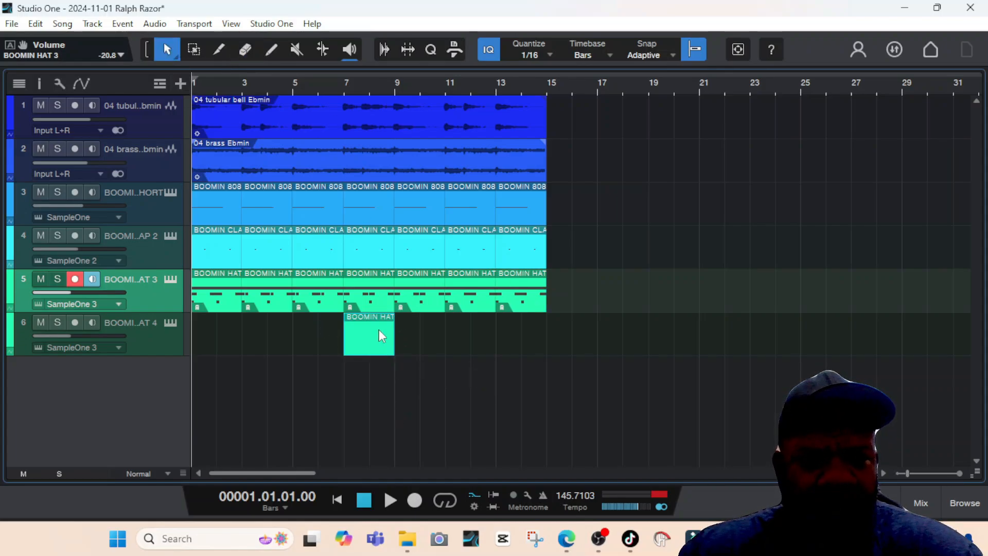
Draw a one-beat C 3 note at bar 7 in the BOOMIN HAT 4 part and split it in half
double_click(369, 341)
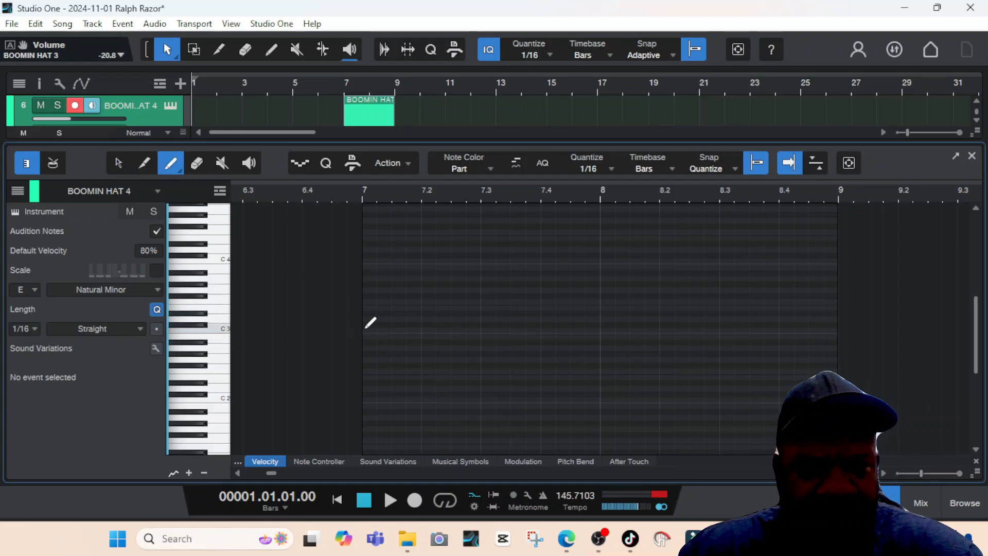
click(418, 325)
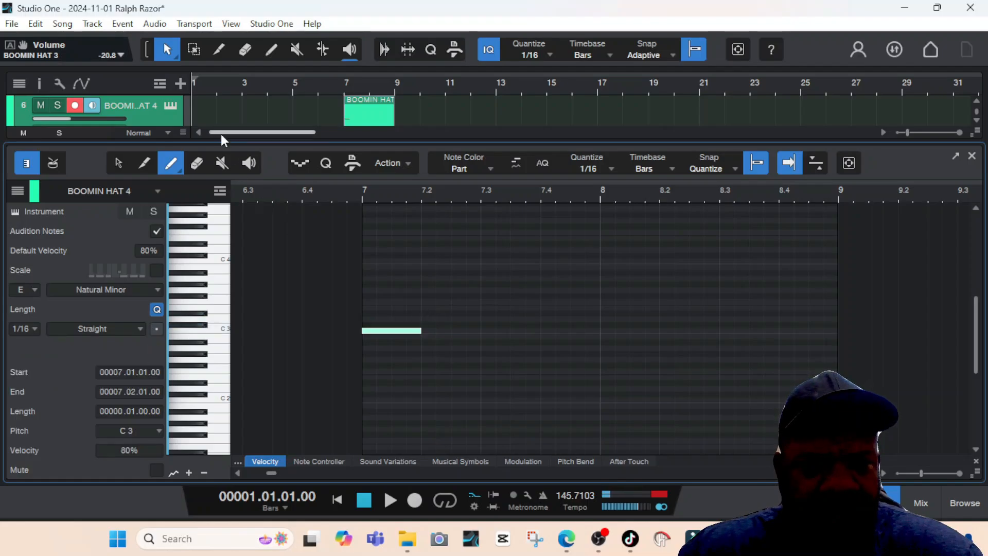
click(145, 163)
click(391, 331)
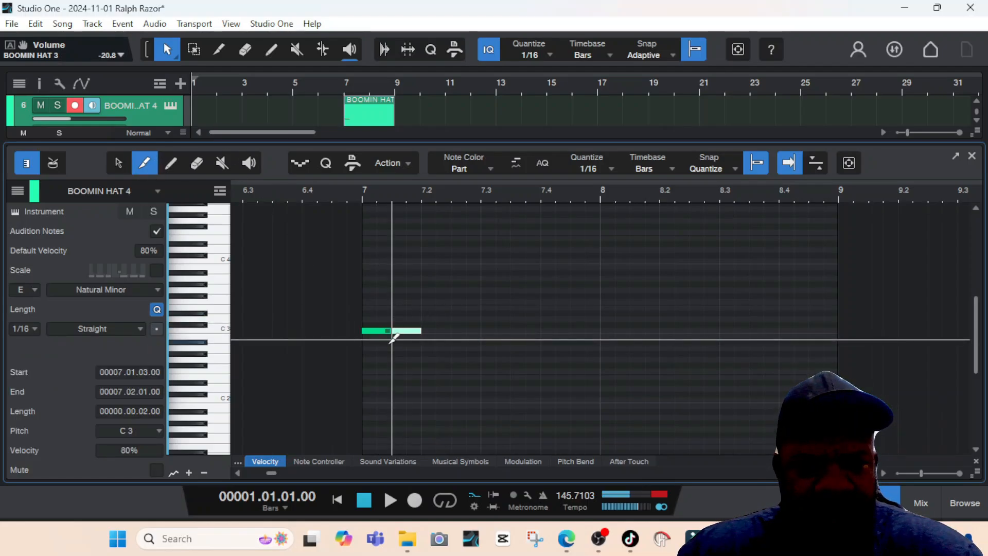
Duplicate the half-beat C 3 note repeatedly to fill the hat part toward bar 9
key(d)
key(d)
key(d)
key(d)
key(d)
key(d)
key(d)
key(d)
key(d)
key(d)
key(d)
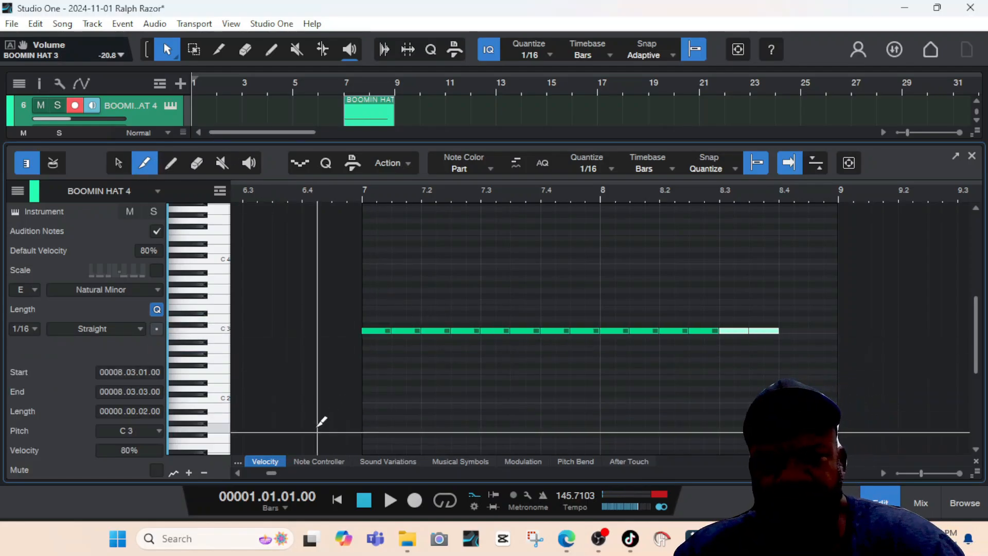
Close the note editor, open the browser, and play the arrangement from bar 7 to hear the new hat part
key(space)
key(space)
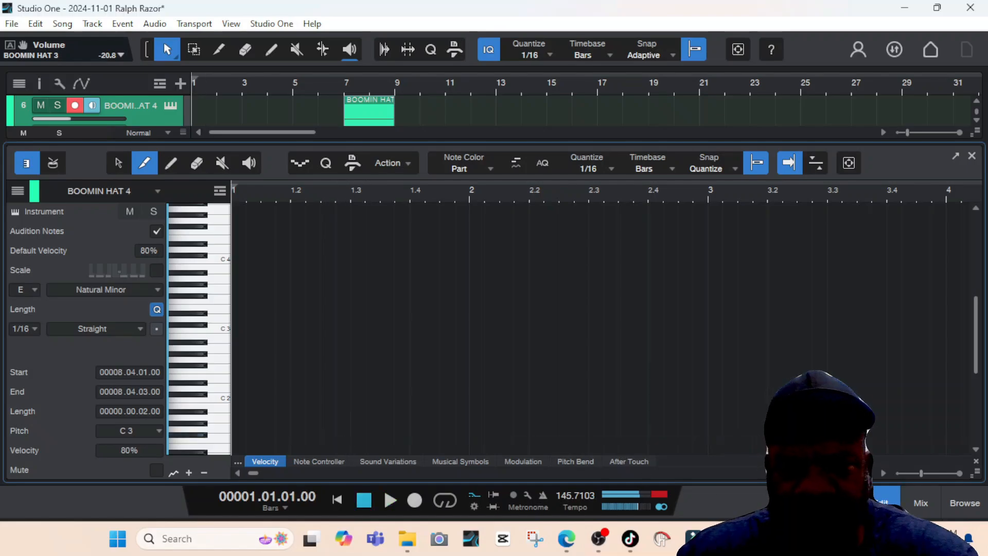
click(964, 506)
click(886, 499)
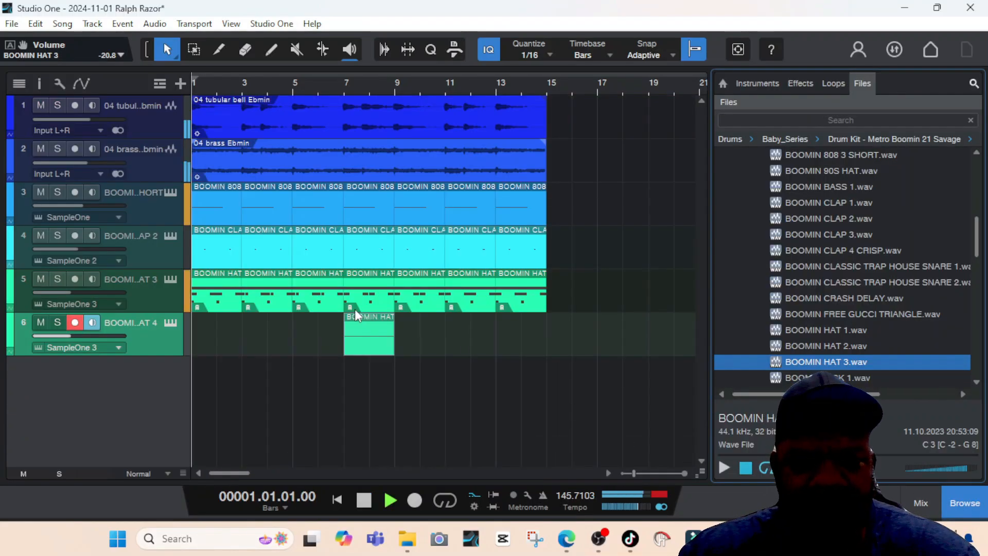
key(space)
click(343, 84)
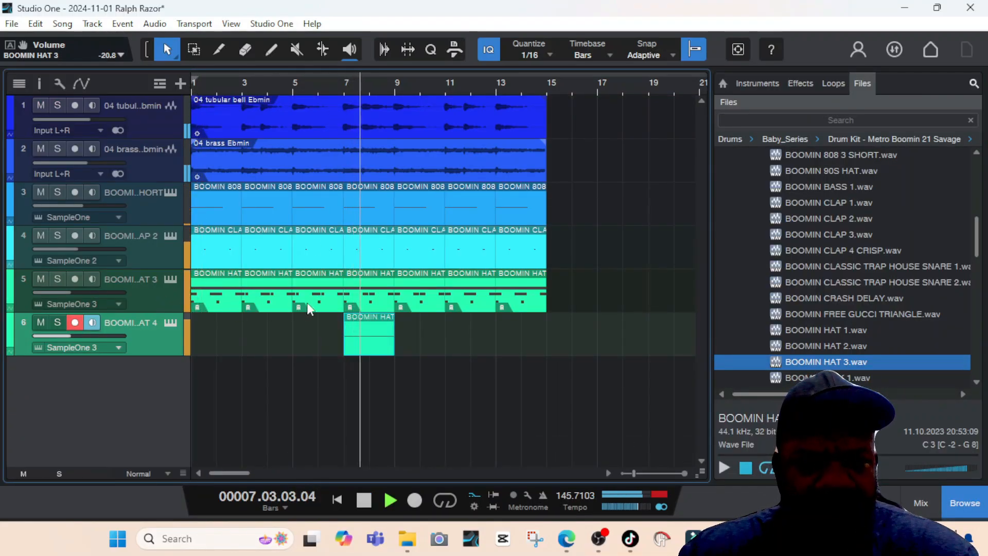
key(space)
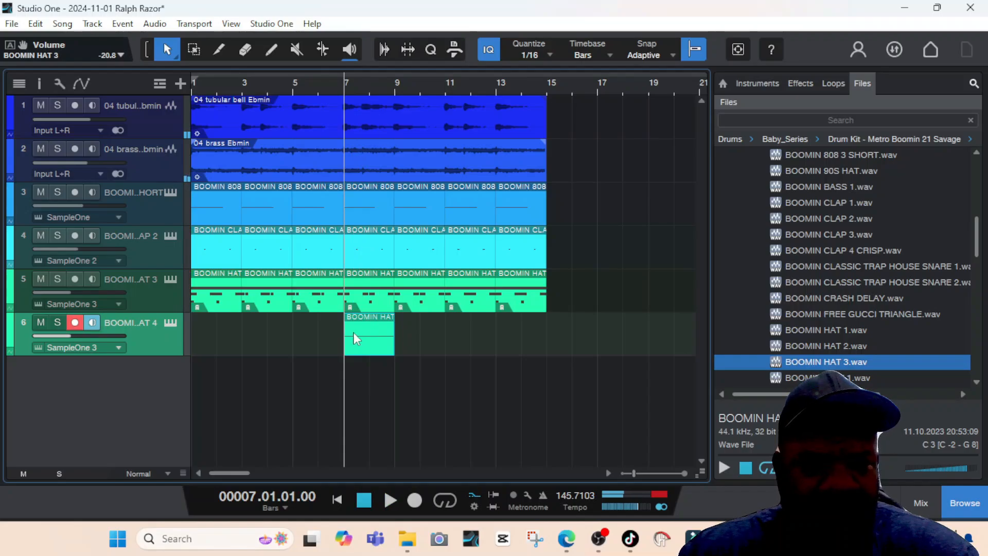
Move the BOOMIN HAT 4 part to start at bar 9 and play the transition from bar 7
drag(353, 332, 402, 336)
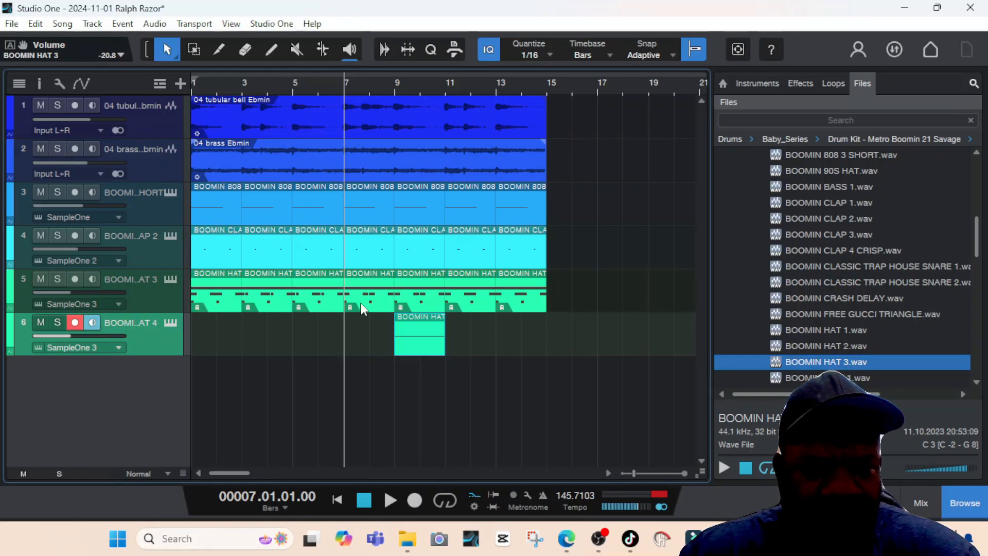
key(space)
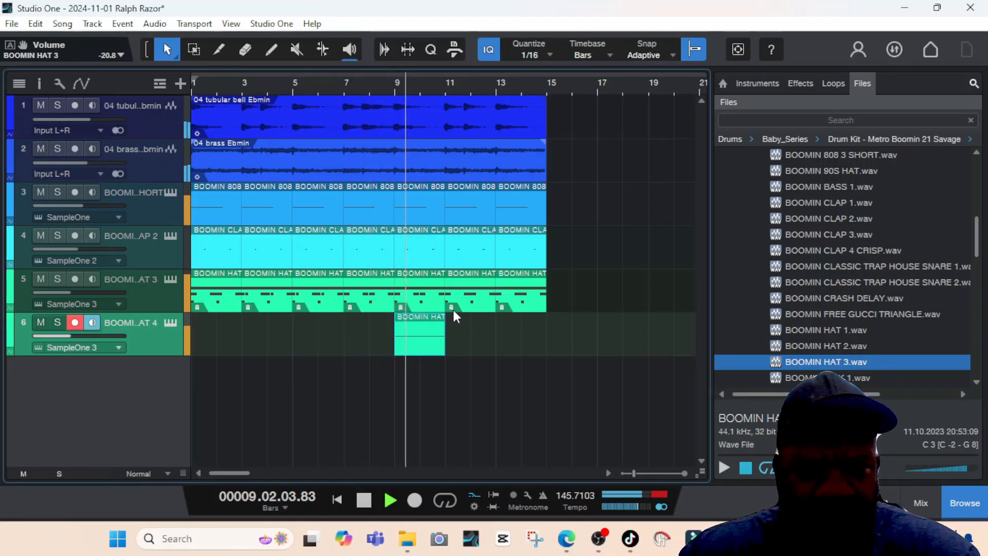
key(space)
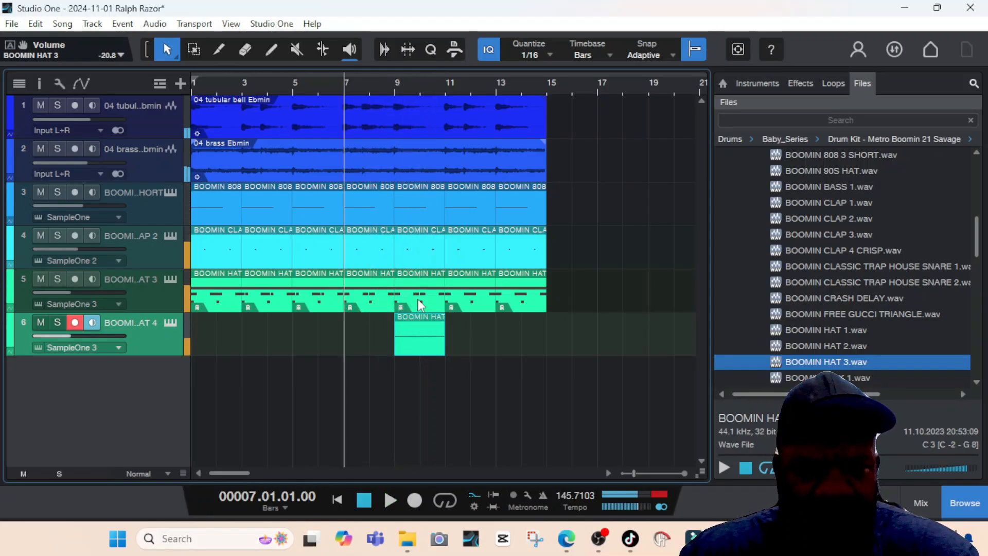
Replace the BOOMIN HAT 3 parts from bar 9 to bar 15 by deleting them and duplicating the BOOMIN HAT 4 part twice
click(417, 299)
key(Delete)
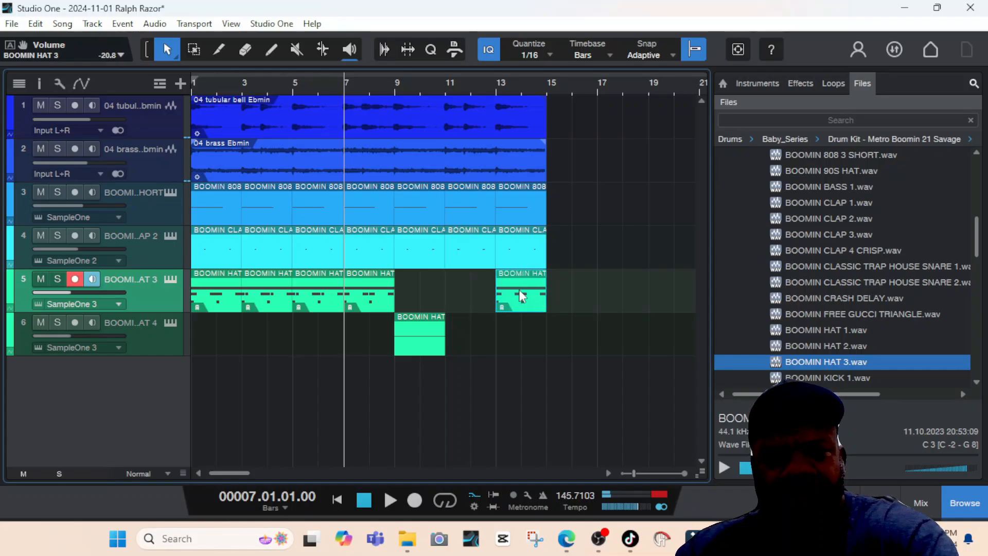
key(space)
click(415, 329)
key(d)
key(d)
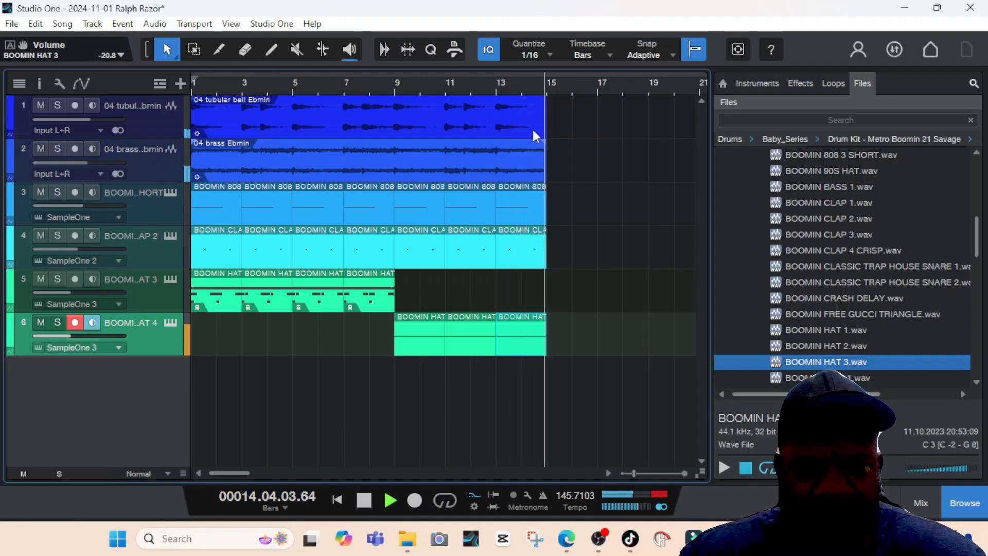
key(space)
Extend the tubular bell and brass loops to bar 17, auditioning the bell extension around bar 15
drag(549, 133, 571, 127)
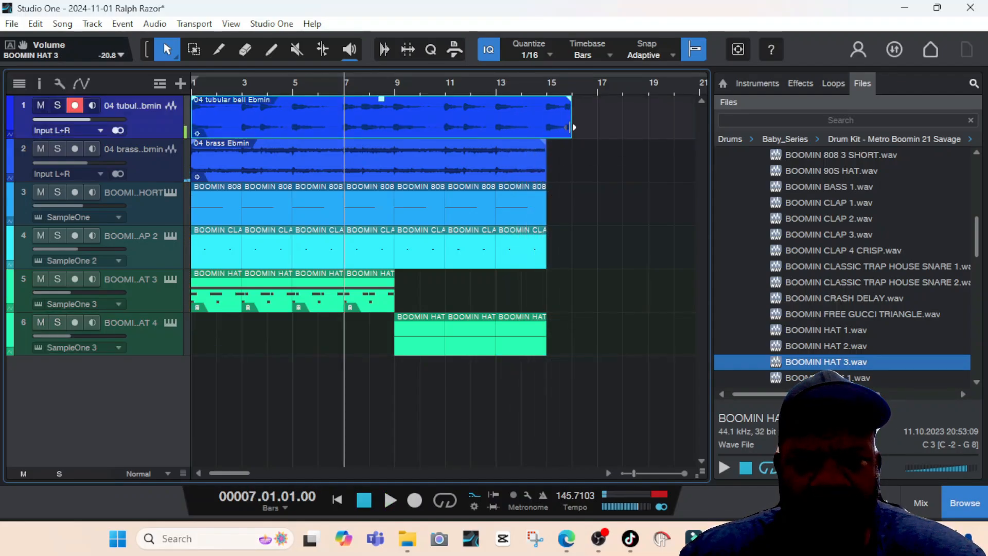
click(546, 88)
key(space)
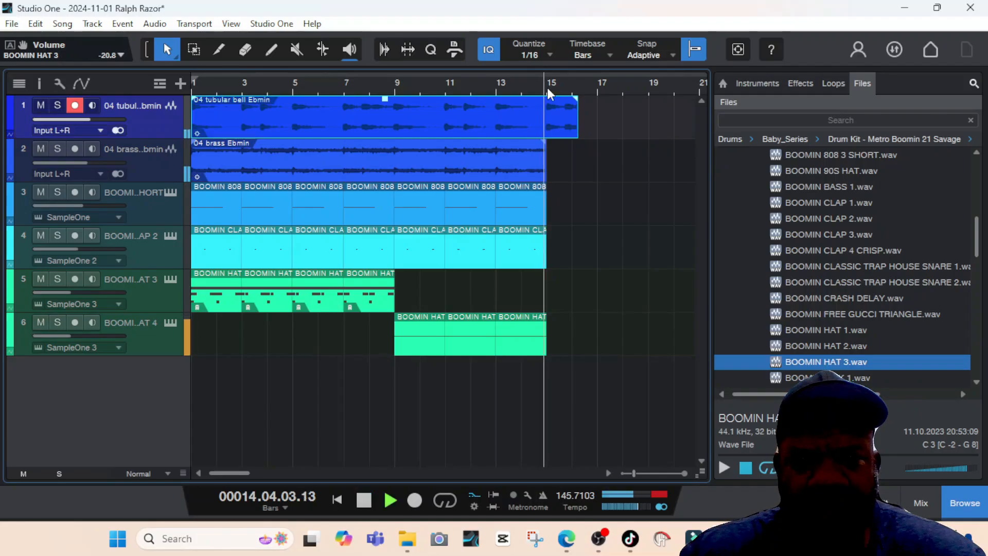
key(space)
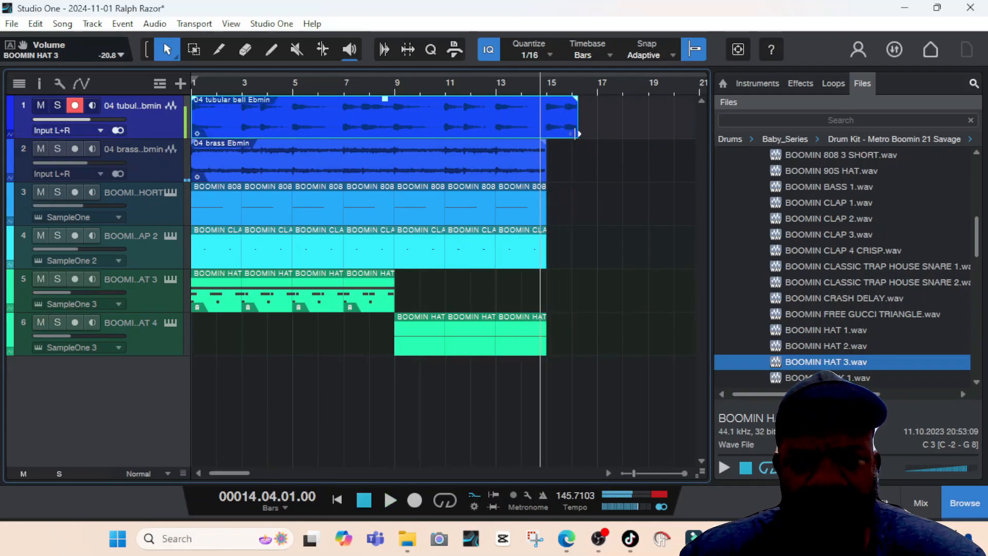
drag(571, 133, 596, 135)
drag(534, 171, 597, 176)
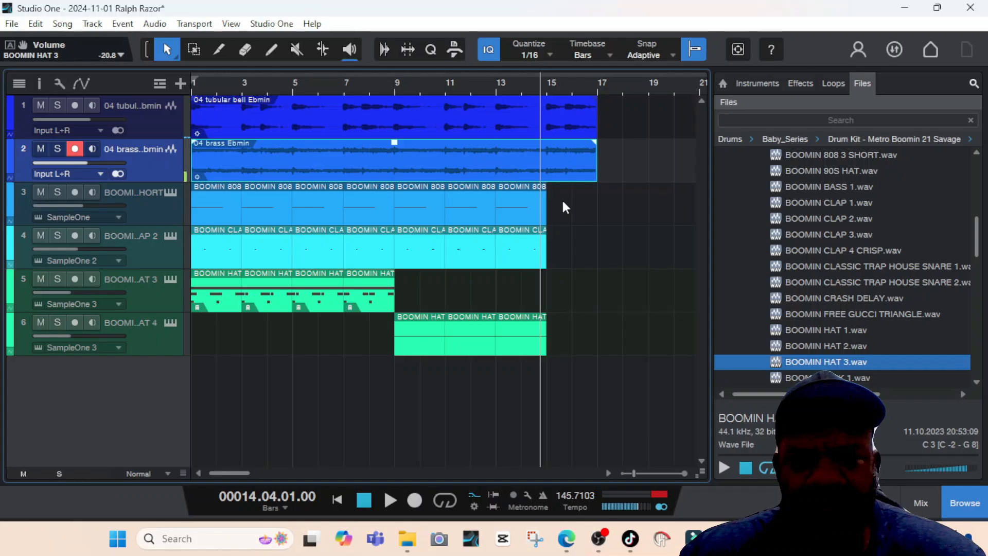
click(563, 203)
drag(545, 205, 572, 208)
right_click(570, 212)
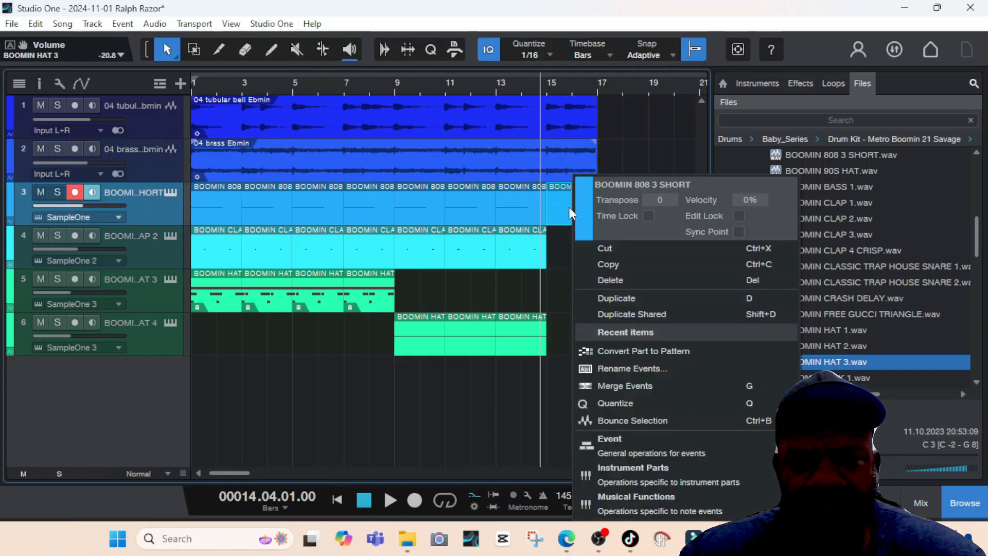
key(Delete)
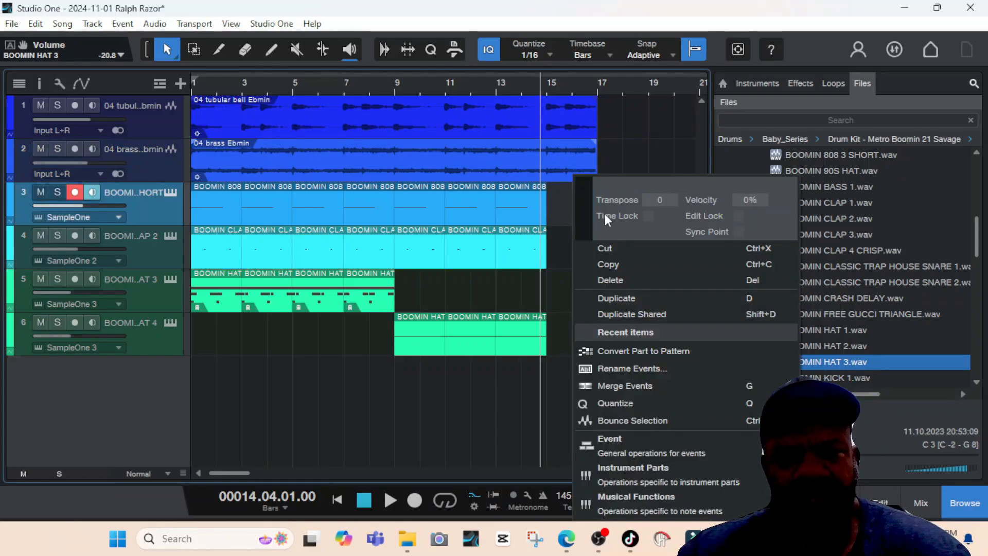
click(546, 207)
Duplicate the last 808, clap and BOOMIN HAT 4 parts once to fill bars 15 to 17
drag(560, 197, 503, 238)
key(d)
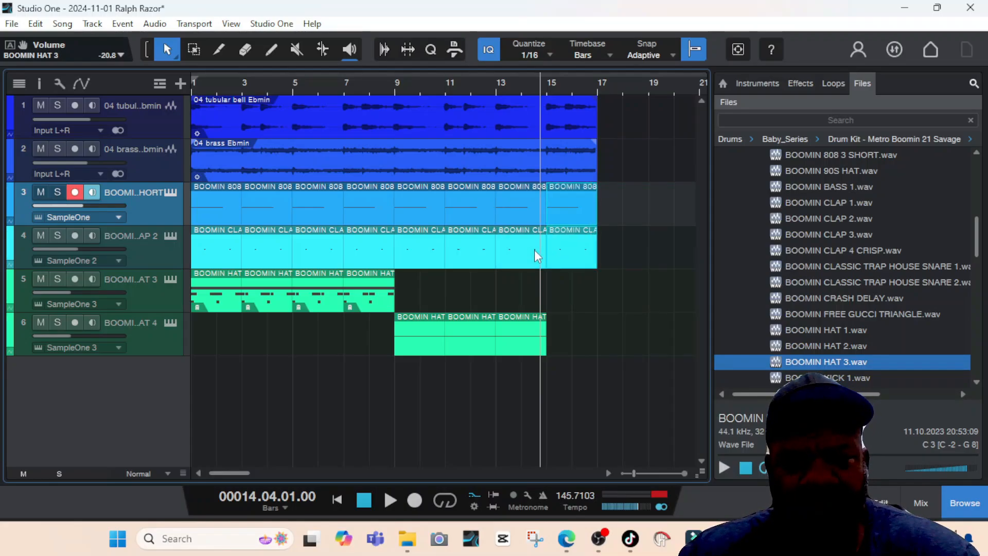
click(528, 324)
key(d)
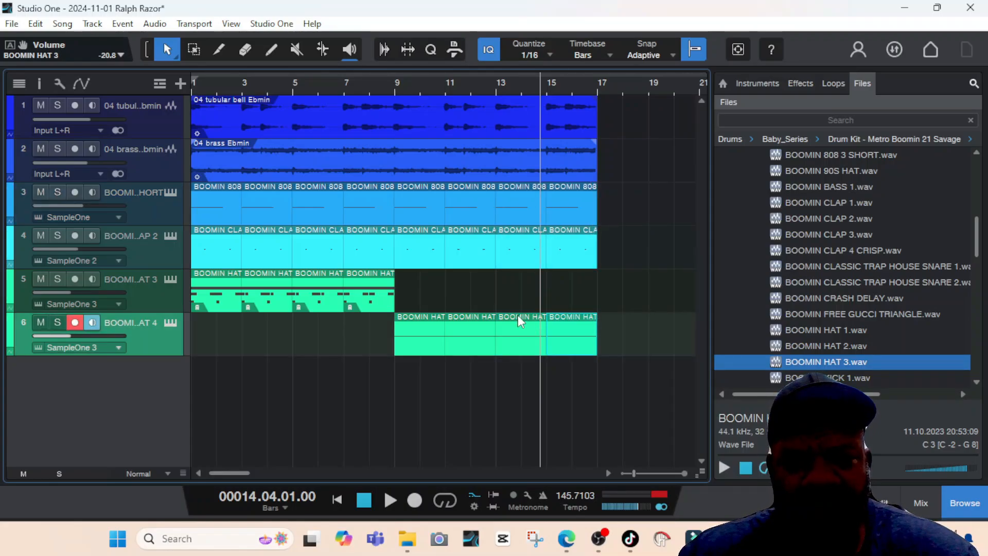
Play the extended arrangement from bar 1
key(space)
key(space)
click(337, 499)
key(space)
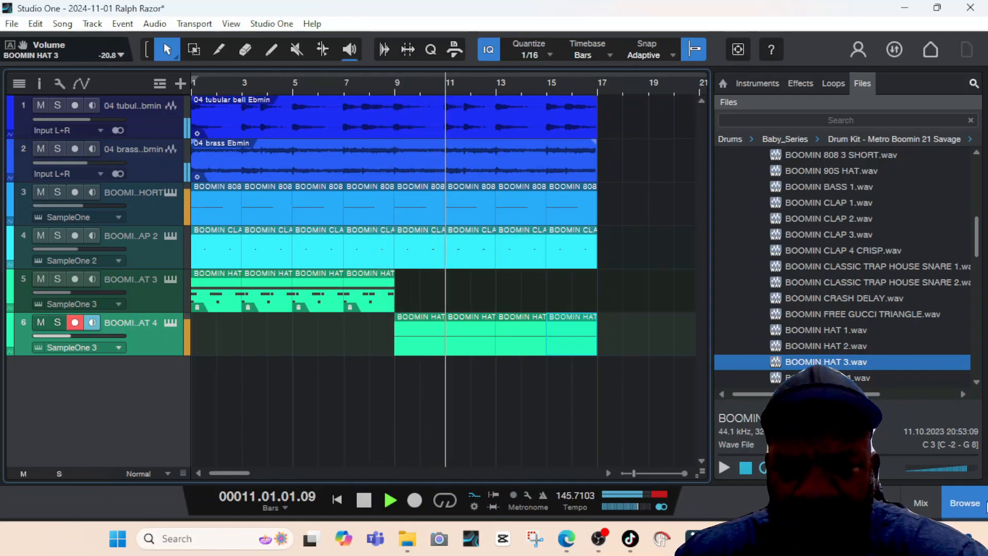
Close the browser and erase the 808 parts from bar 1 to bar 5 and the BOOMIN HAT 3 part from bar 1 to bar 3
click(964, 502)
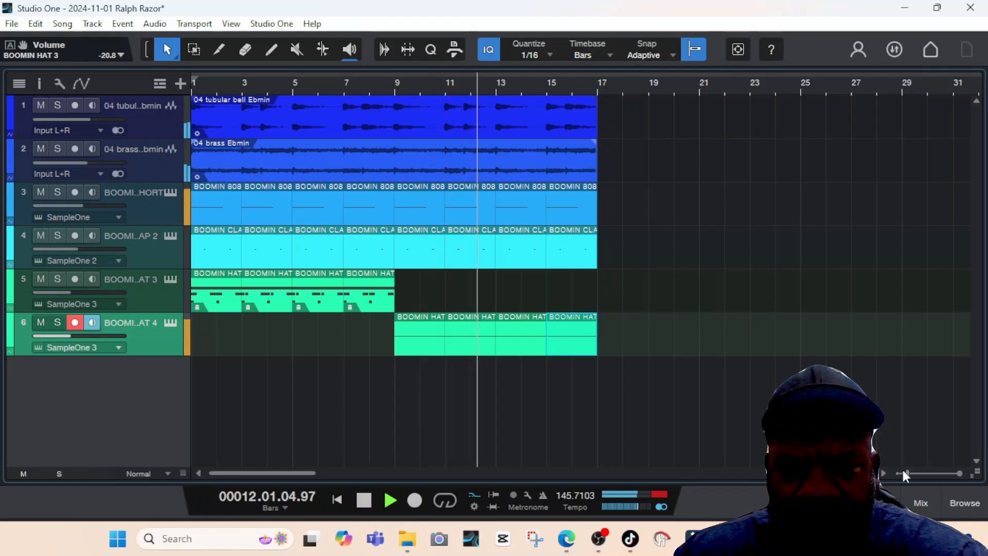
drag(906, 473, 903, 472)
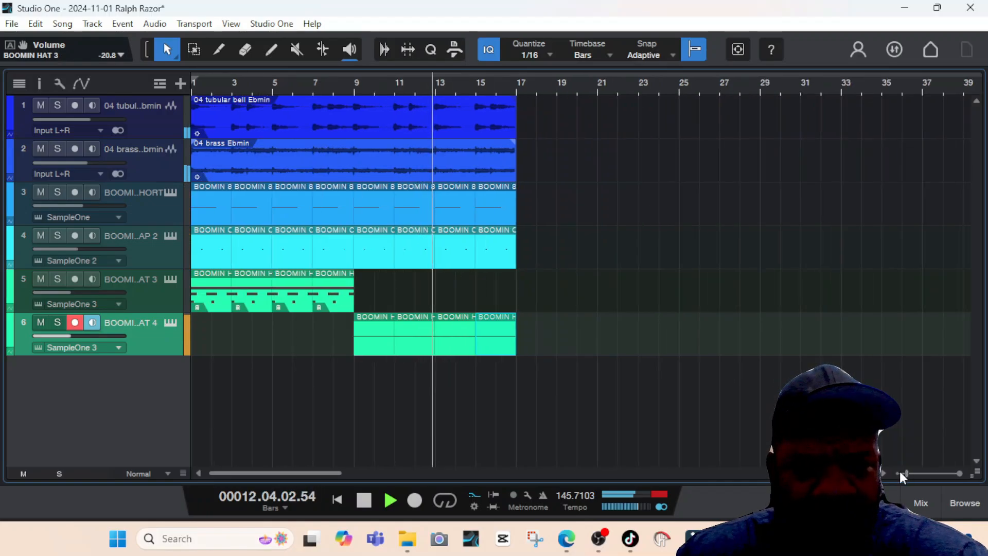
click(246, 50)
click(216, 196)
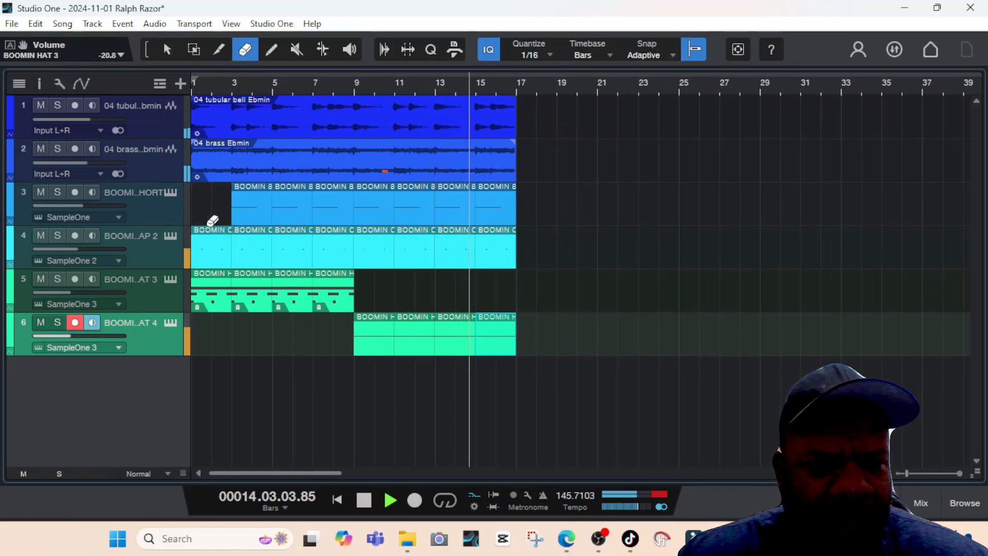
click(205, 288)
key(space)
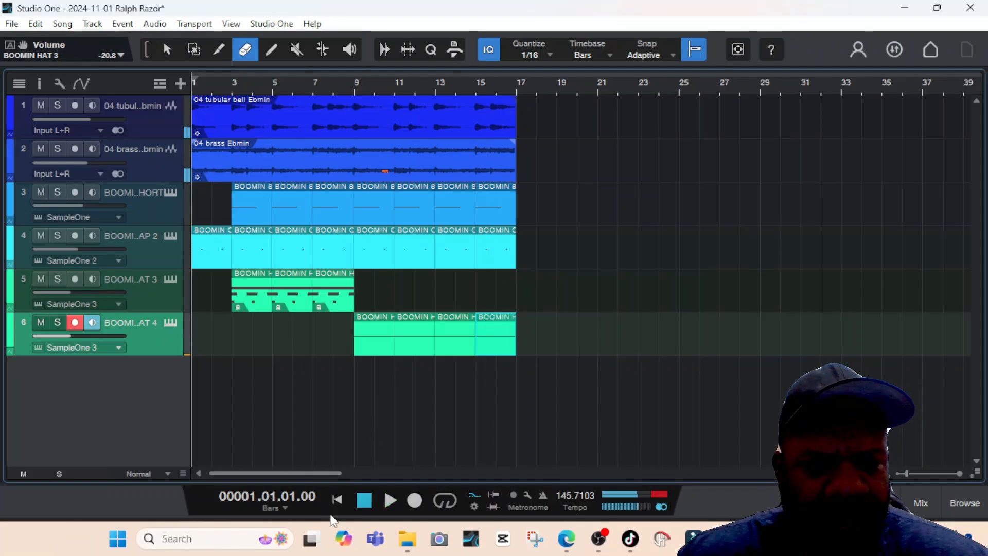
key(space)
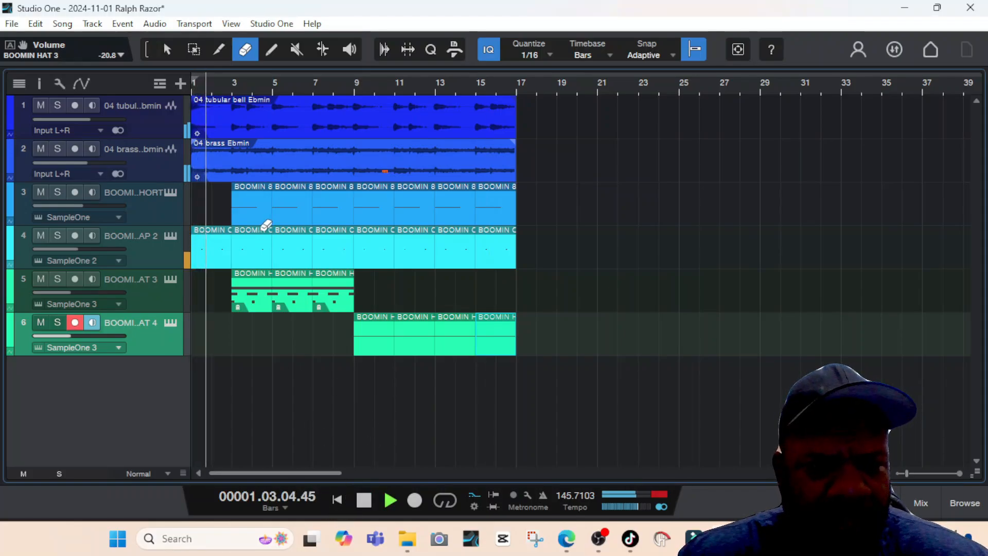
click(264, 189)
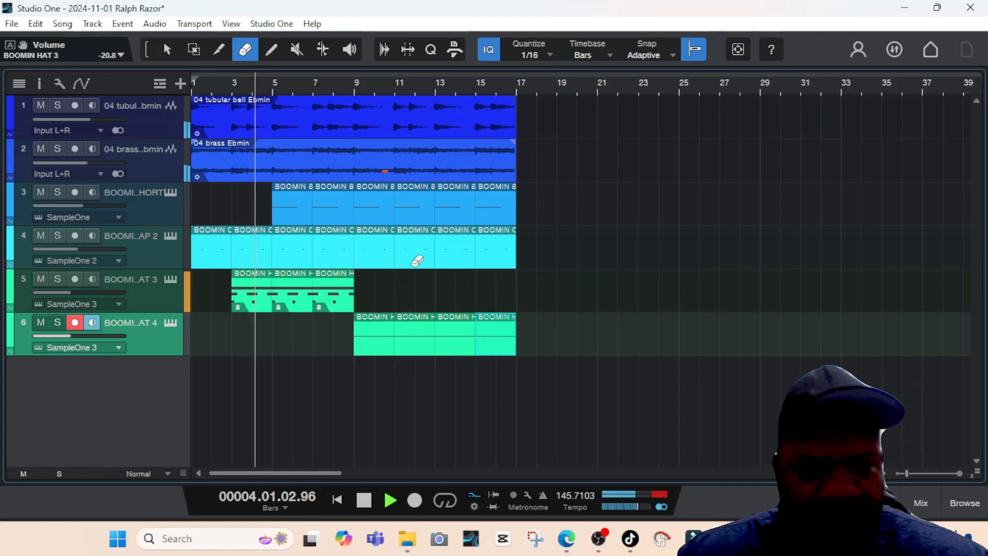
Select all the loops and parts on the six tracks and duplicate them twice to reach bar 49
click(167, 50)
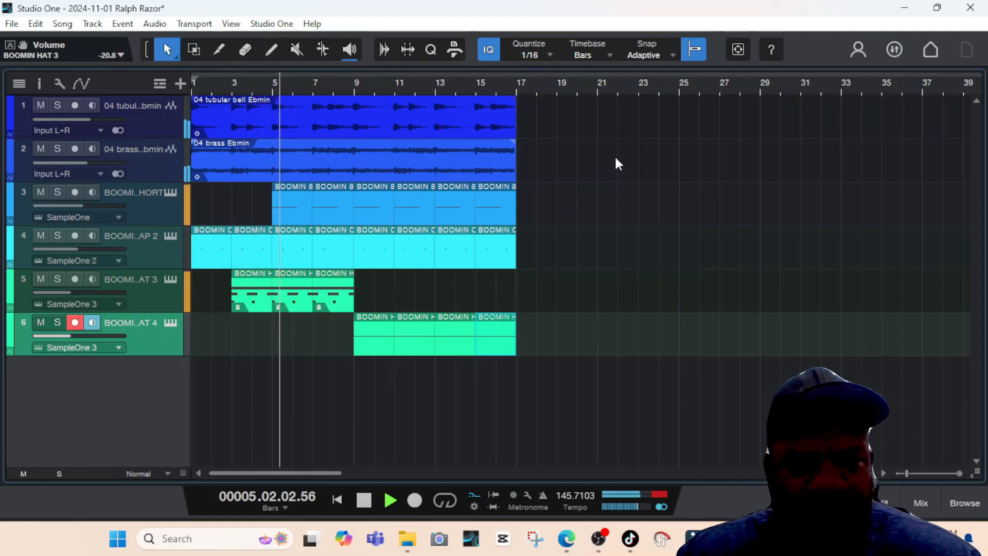
drag(570, 105, 187, 340)
key(d)
key(d)
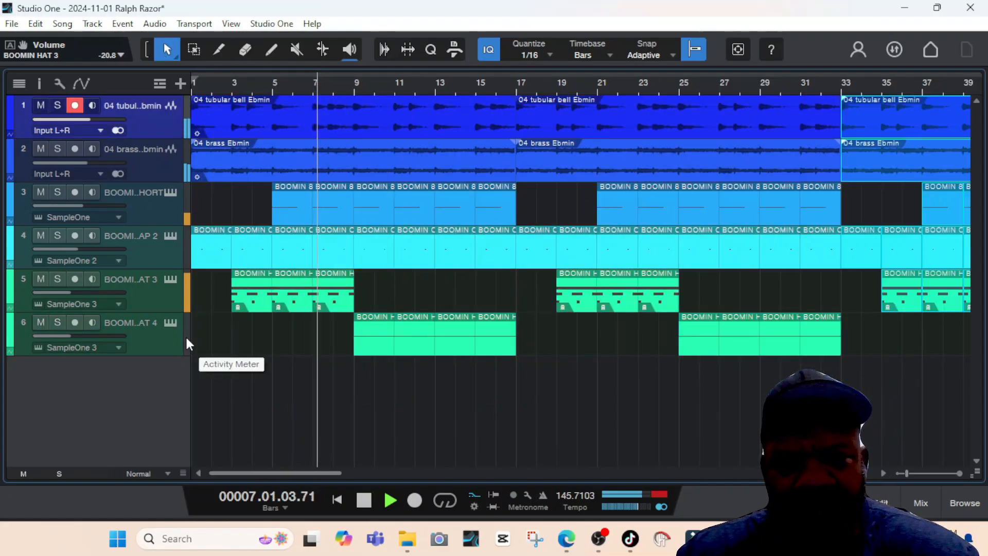
Duplicate the last 808 part before bar 17 twice to reach bar 21, and copy the bar 19 BOOMIN HAT 3 part to bar 17
click(900, 473)
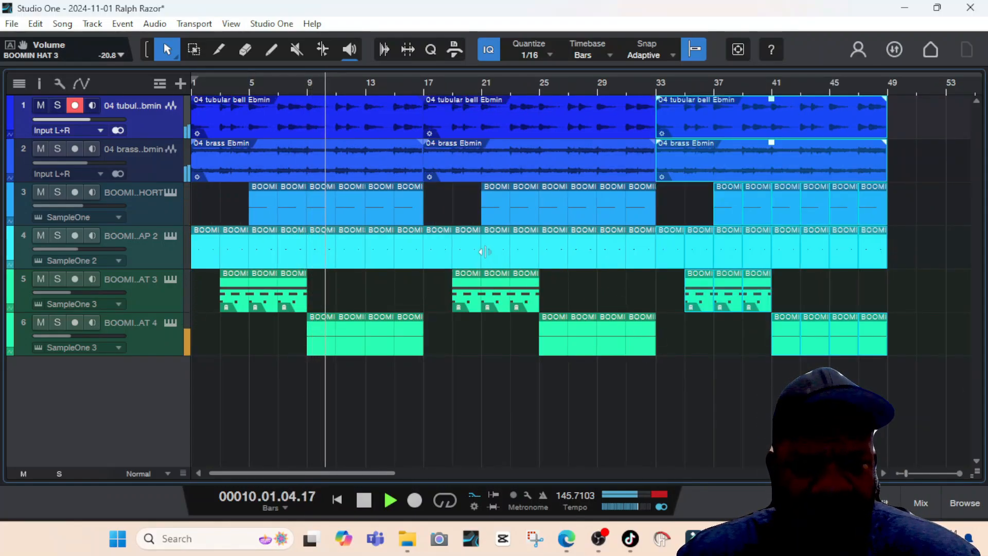
click(465, 284)
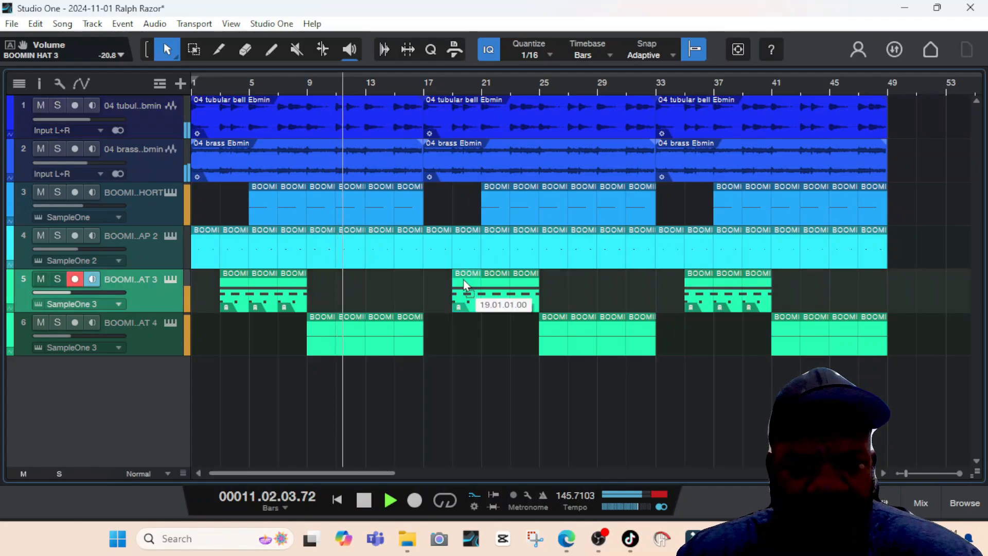
click(406, 211)
key(d)
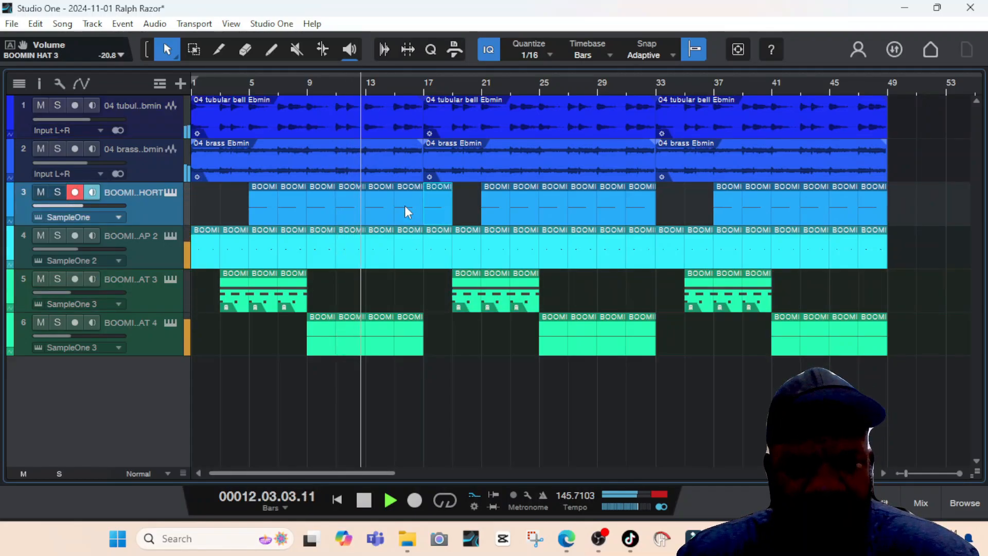
key(d)
drag(467, 290, 439, 294)
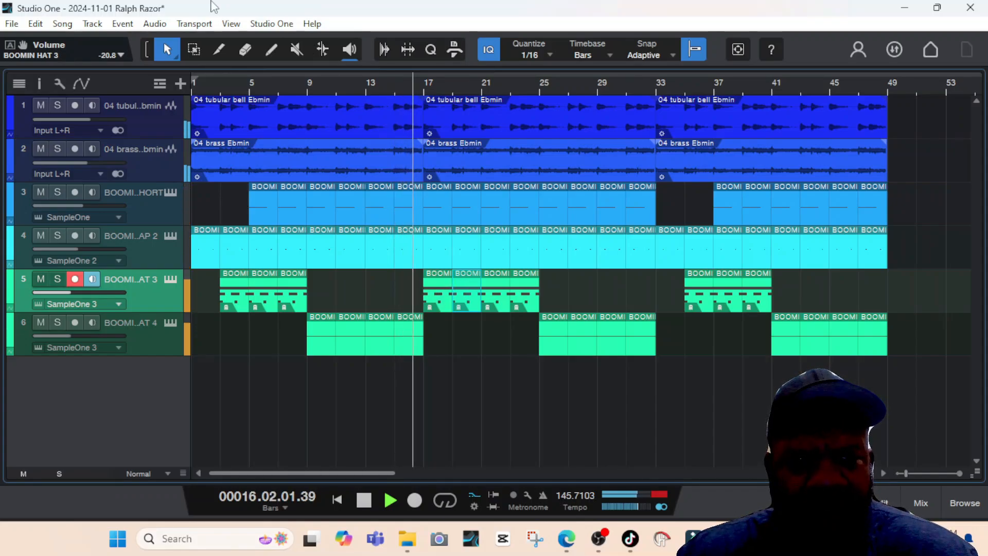
Erase the BOOMIN HAT 3 parts at bar 19 and bar 23
click(247, 50)
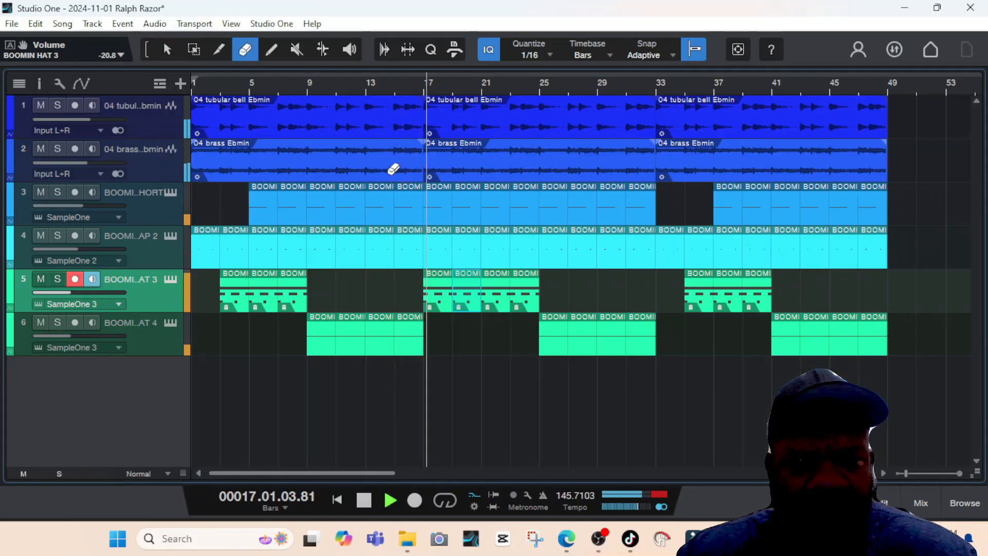
click(471, 288)
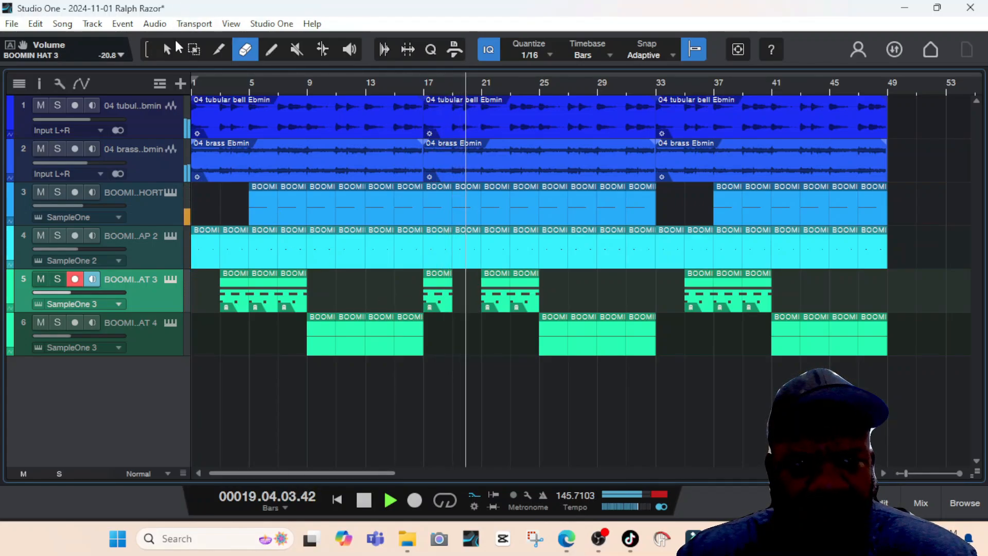
click(533, 297)
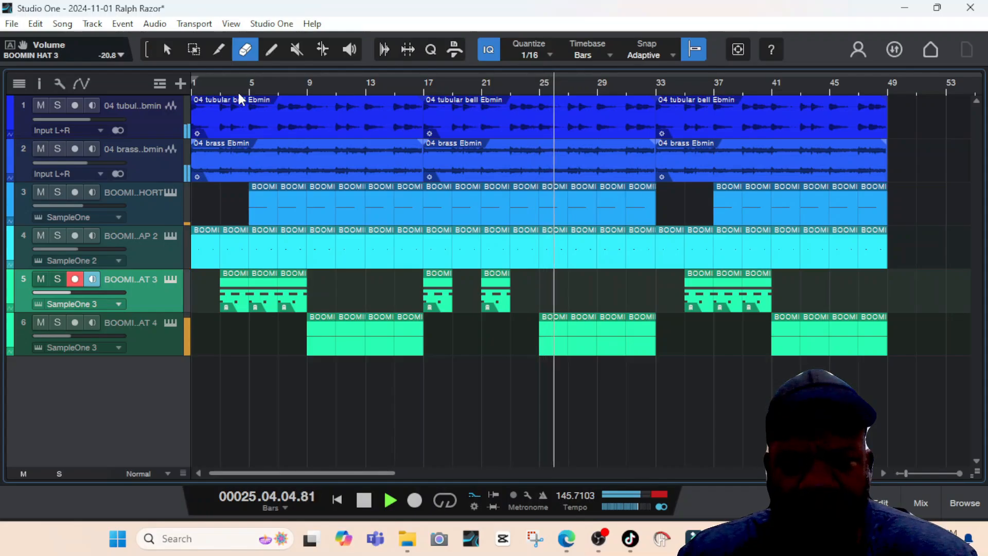
Duplicate the last 808 part before bar 33 twice to reach bar 37, and copy the bar 35 BOOMIN HAT 3 part to bar 33
click(167, 49)
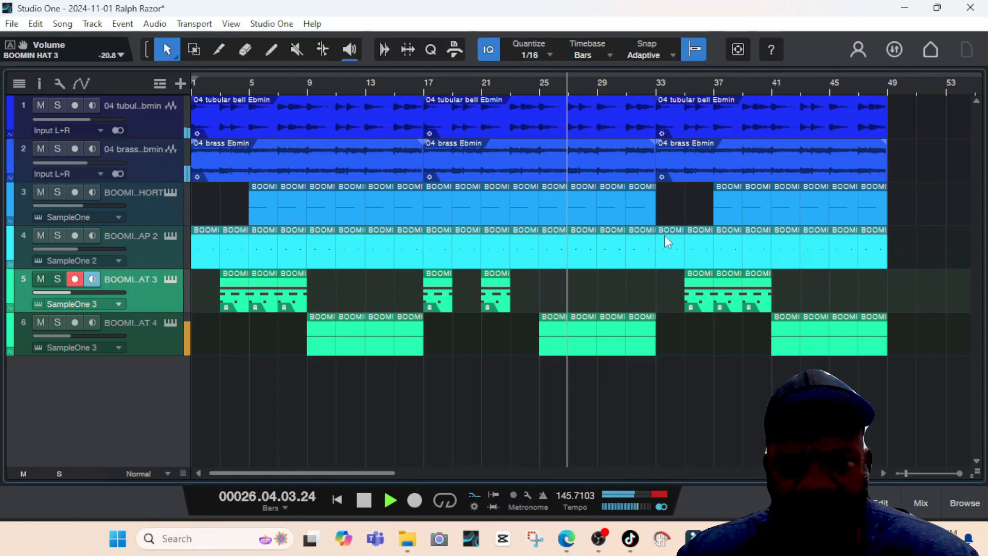
click(642, 214)
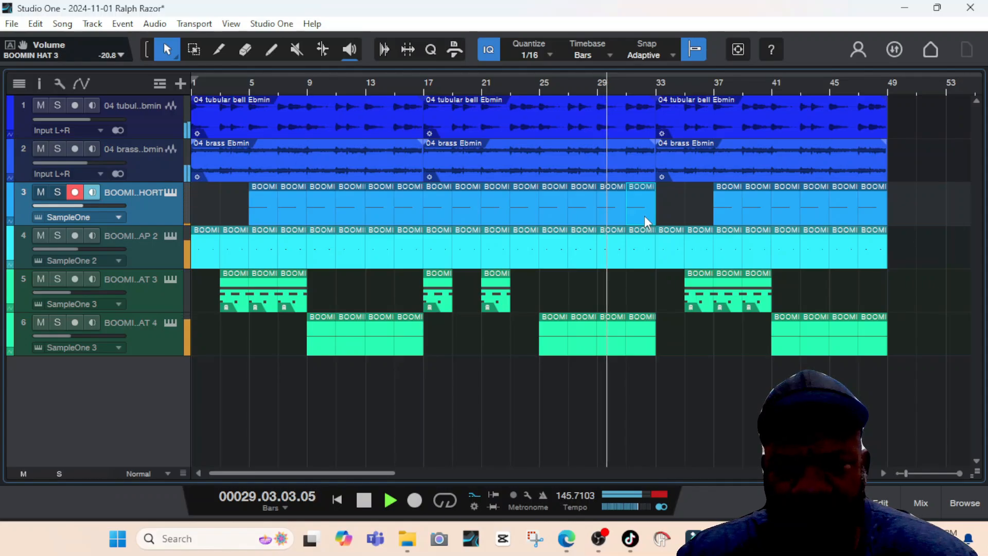
key(d)
key(d)
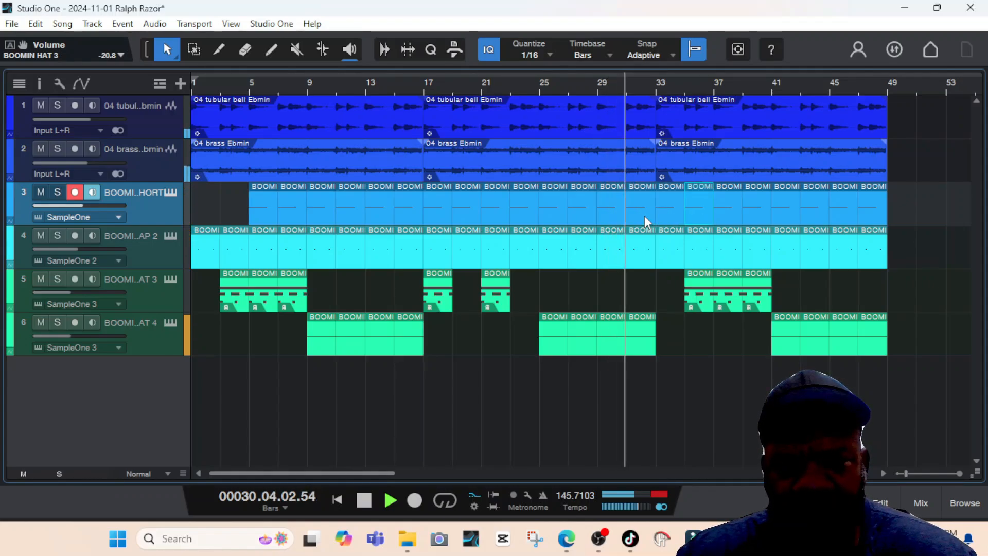
drag(644, 215, 680, 302)
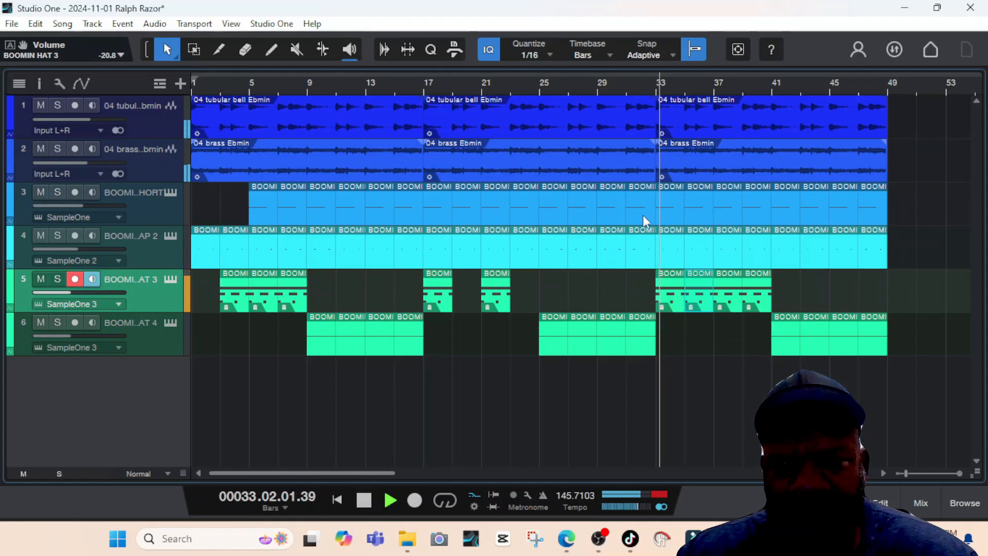
Shorten the last BOOMIN HAT 4 part before bar 33 so it ends at bar 32
click(641, 198)
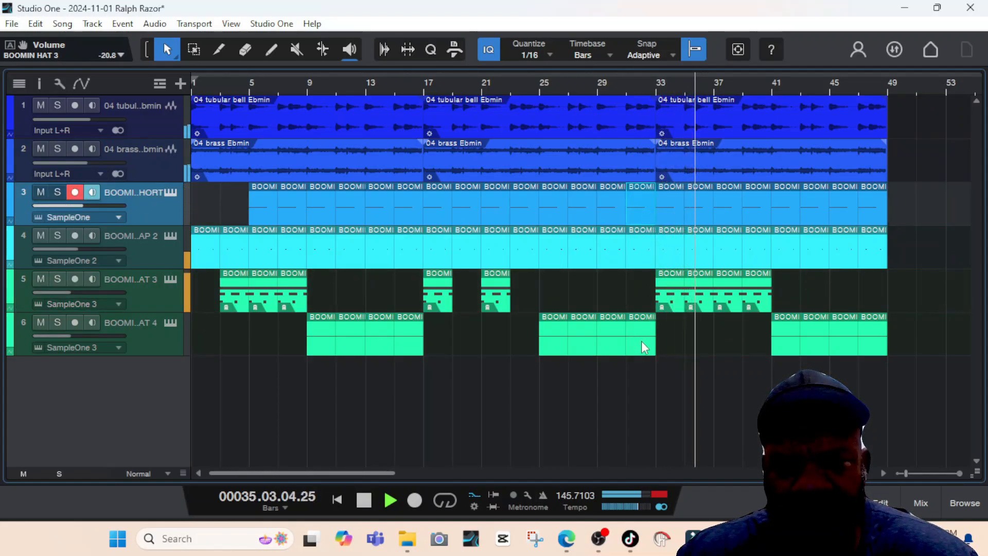
drag(653, 351, 634, 364)
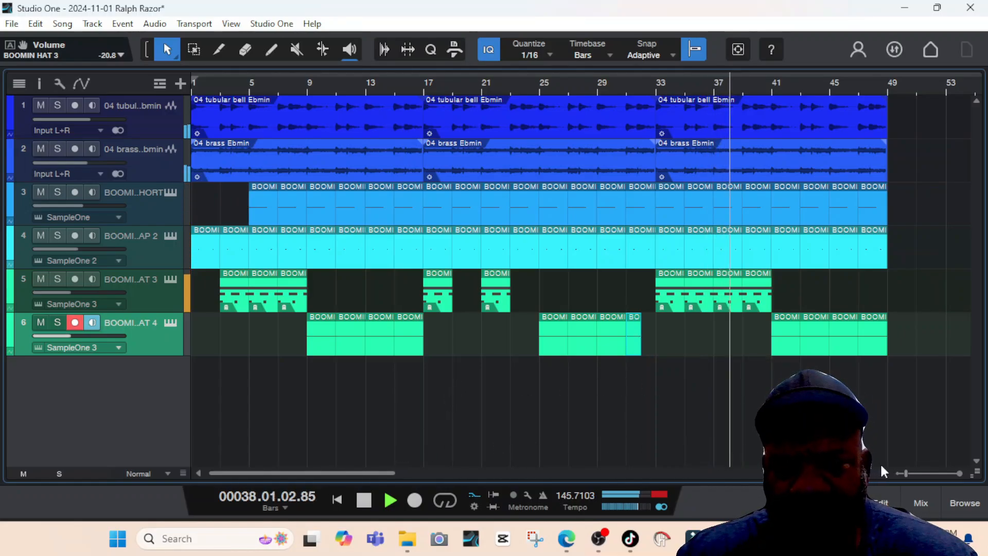
Select everything from bar 17 to bar 49 on all six tracks and duplicate it once to reach bar 81
click(895, 475)
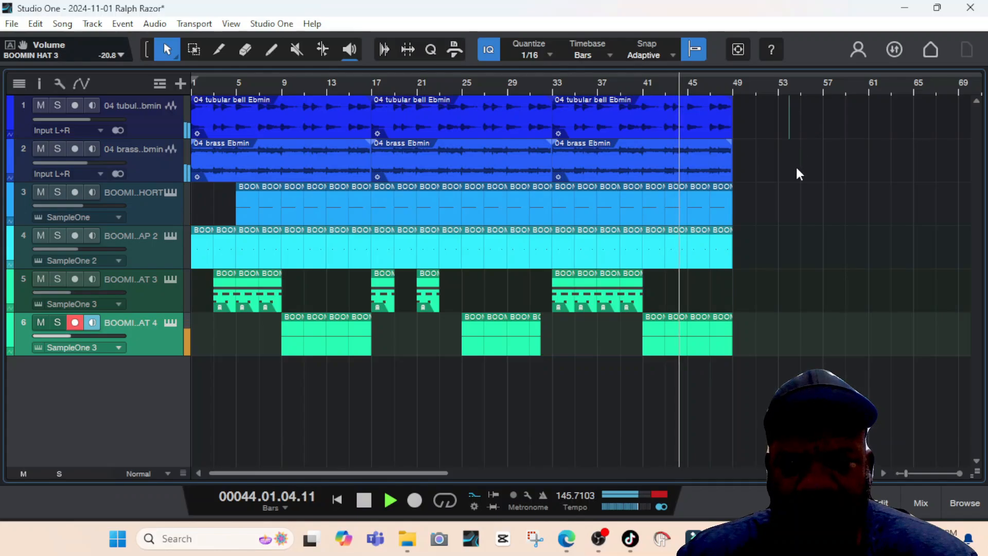
drag(790, 95, 381, 344)
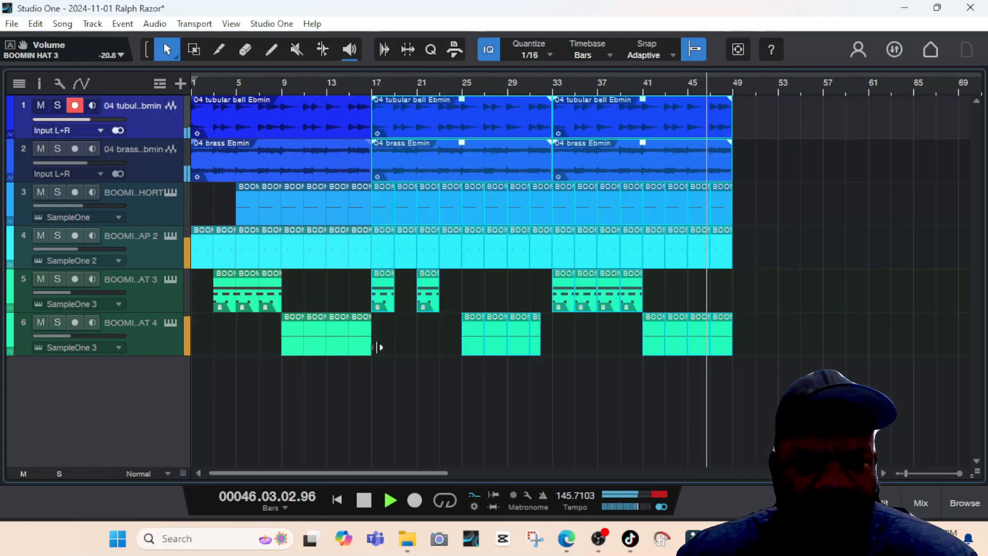
key(d)
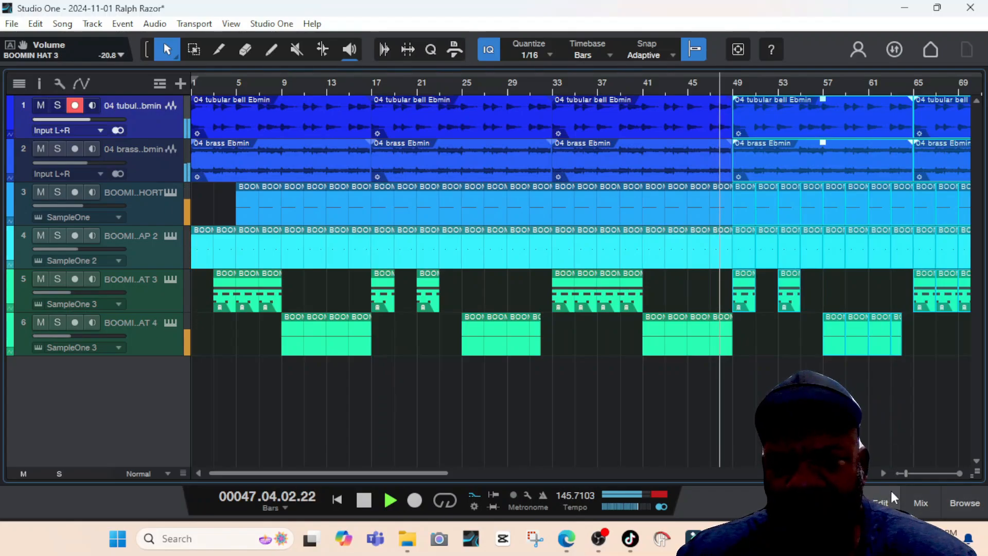
click(899, 473)
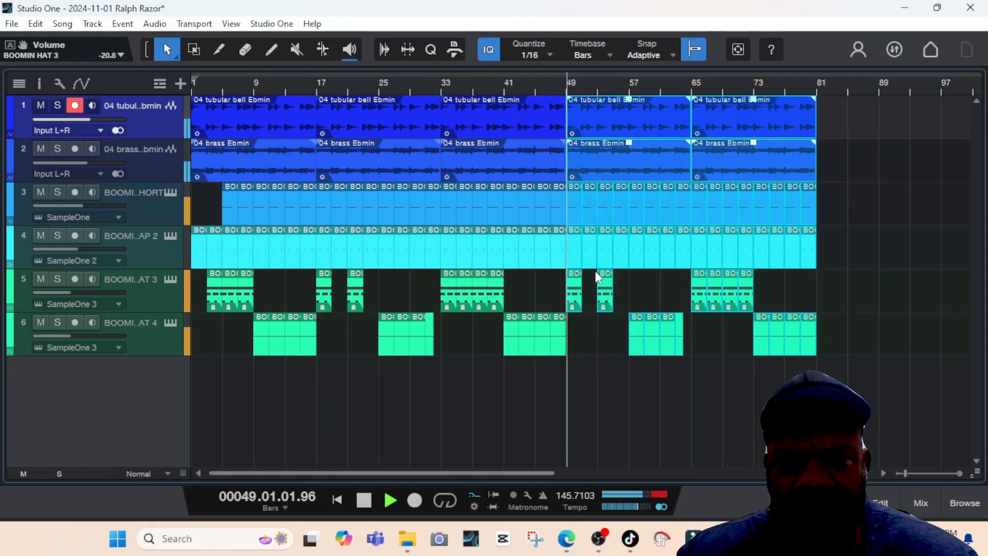
key(4)
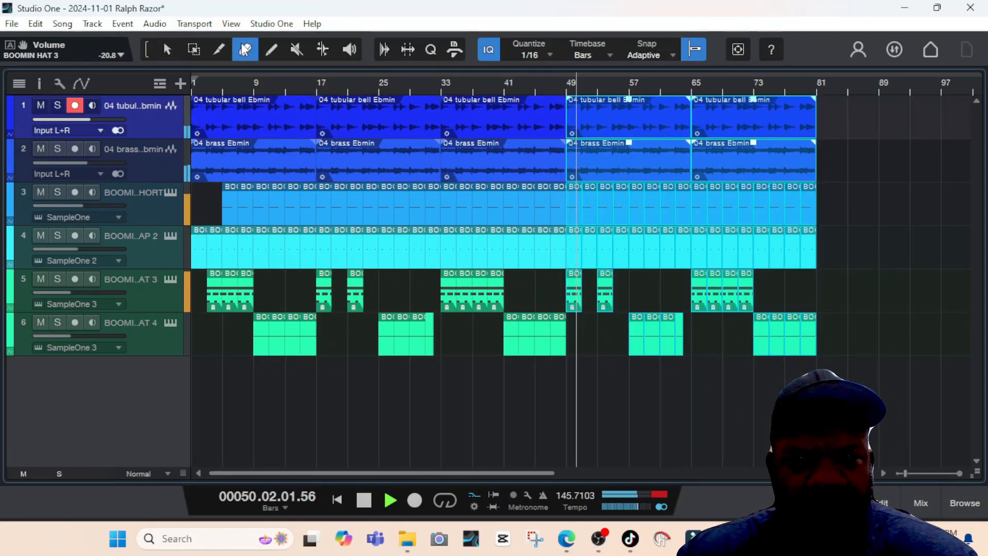
key(ctrl+z)
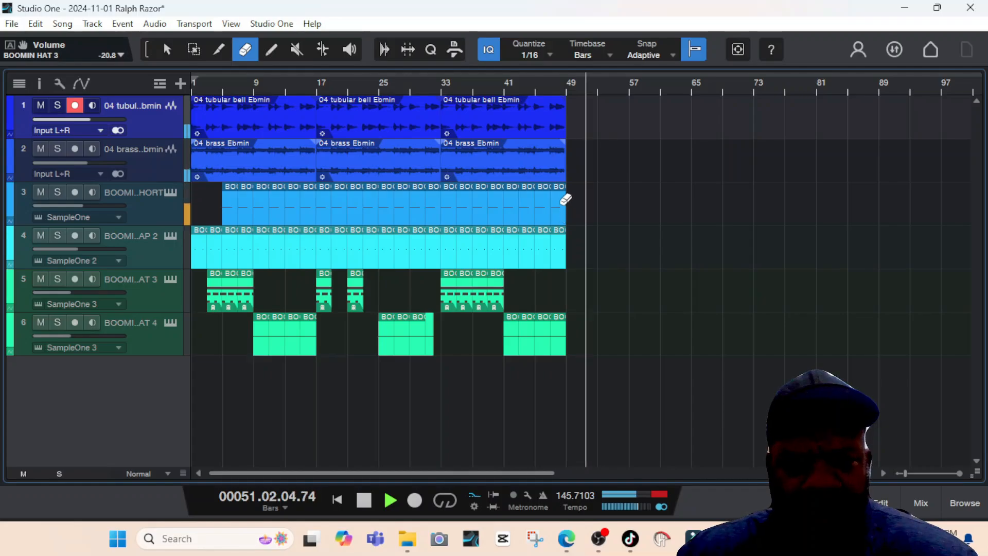
key(ctrl+y)
key(ctrl+z)
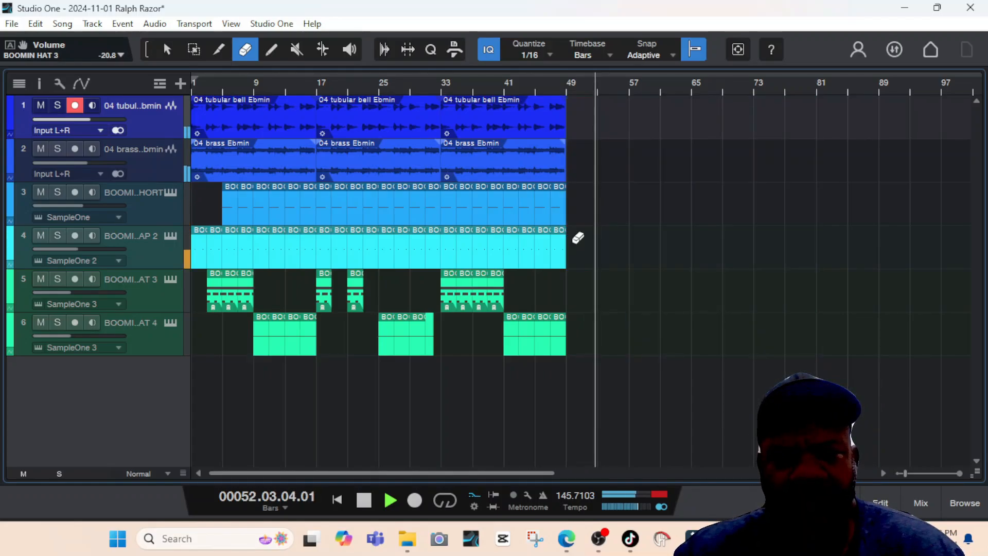
key(ctrl+y)
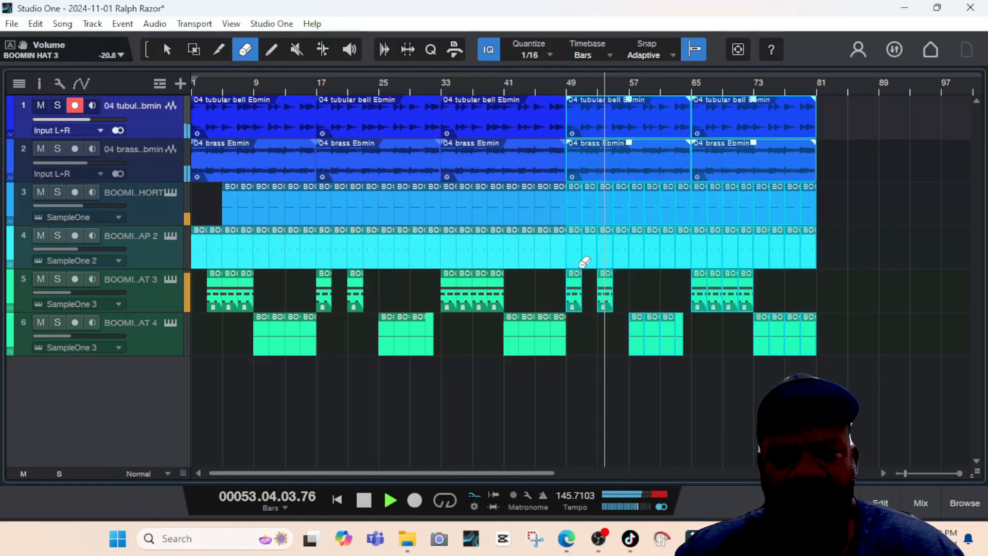
key(1)
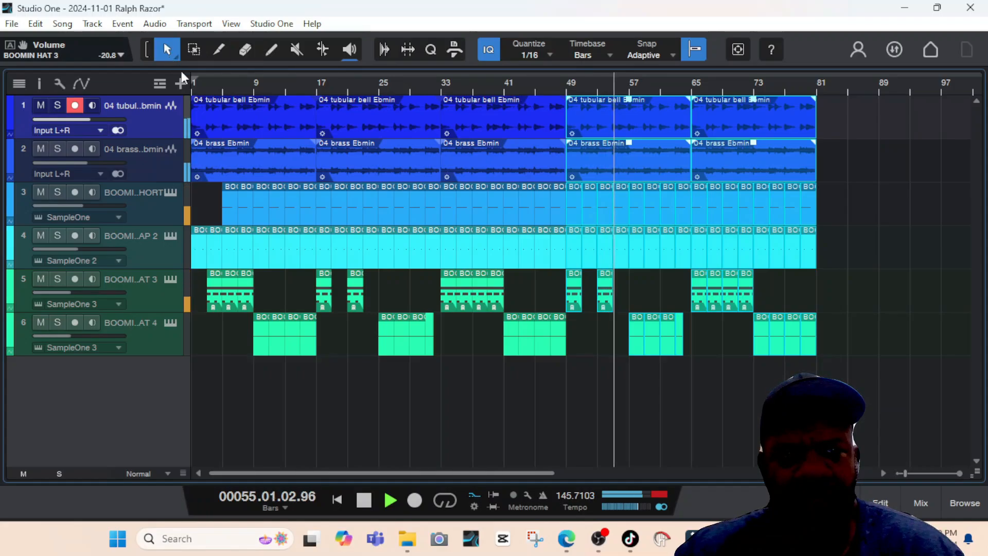
Deselect the duplicated section, then erase the clap parts from bar 49 to bar 53 and the BOOMIN HAT 3 parts at bars 49 and 53
click(587, 390)
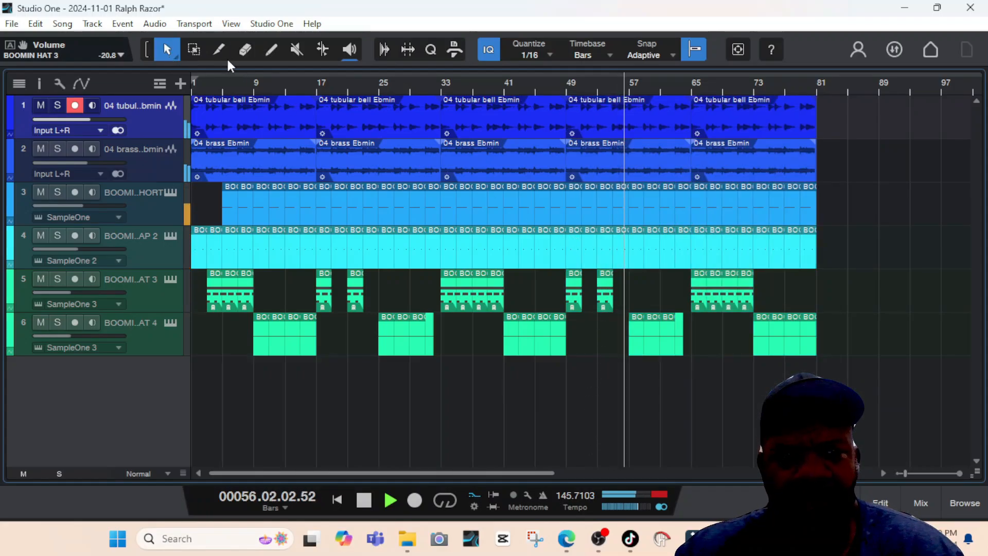
click(242, 51)
click(574, 247)
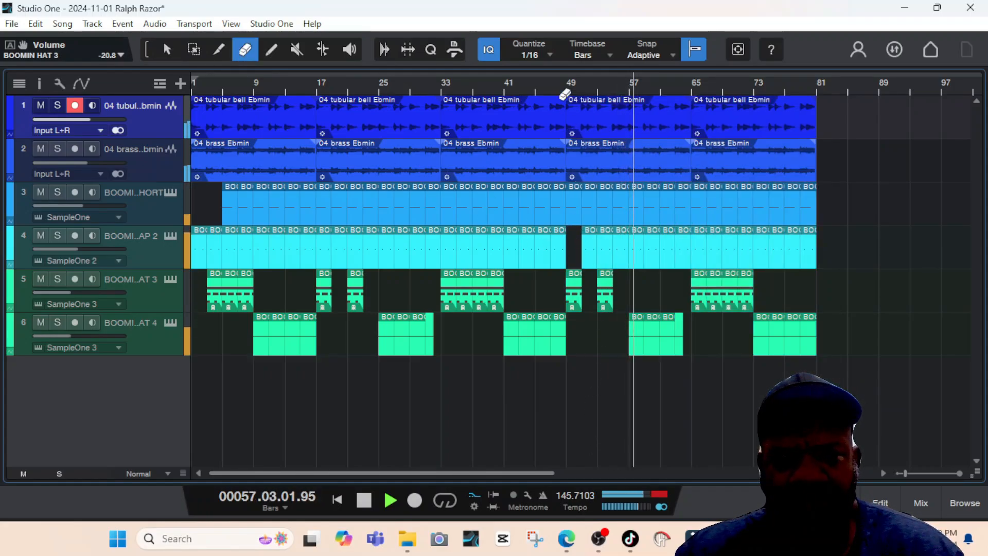
click(558, 87)
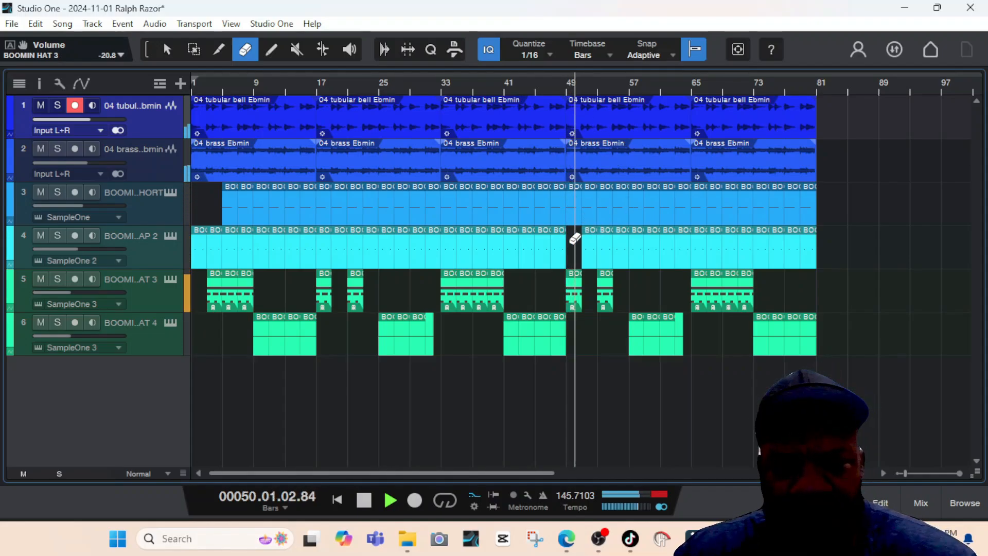
click(575, 280)
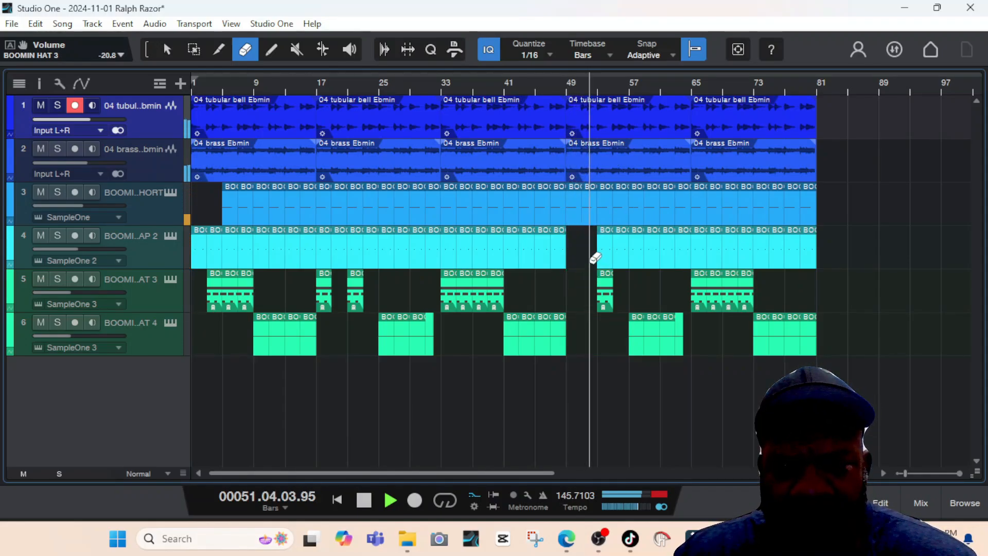
click(605, 282)
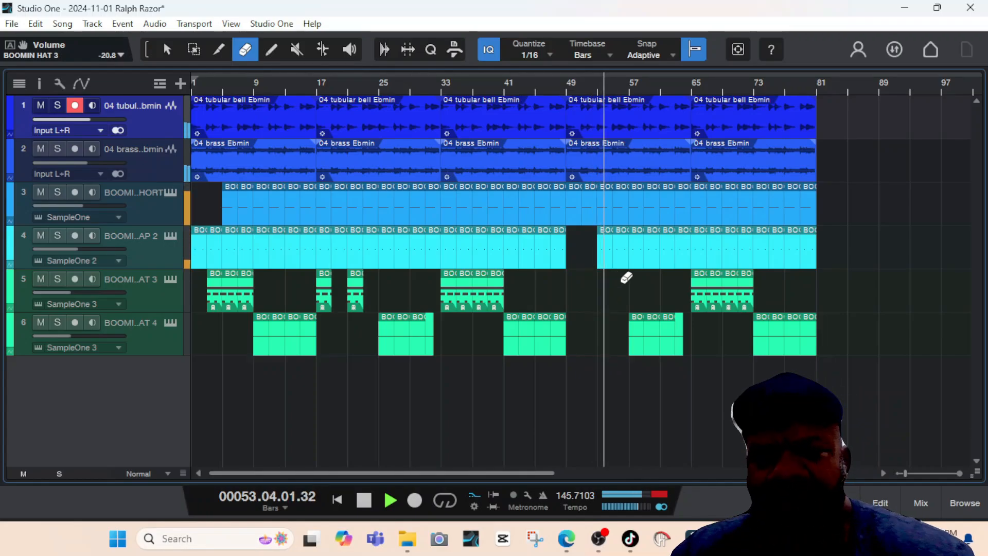
Switch the timeline ruler's timebase from bars to seconds
right_click(761, 88)
mouse_move(804, 169)
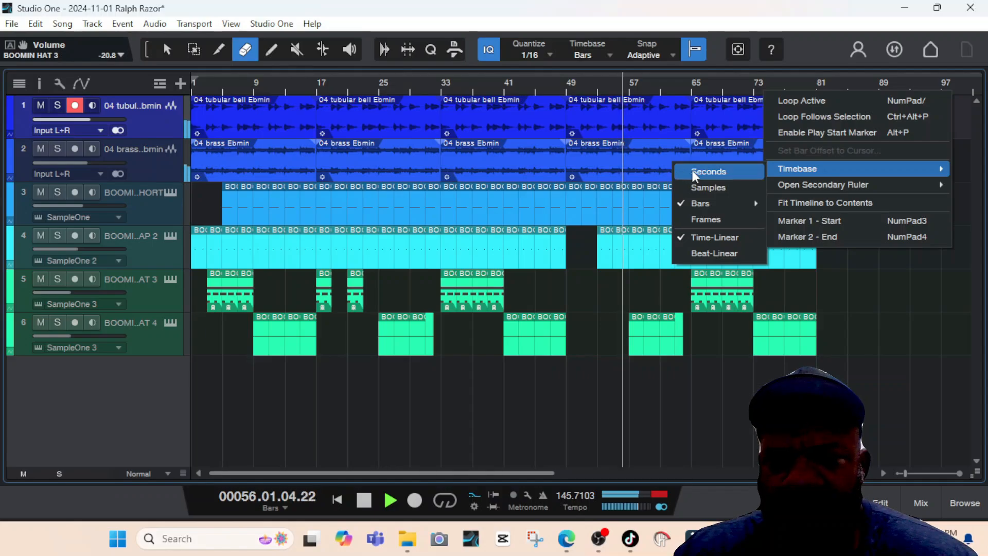
click(696, 169)
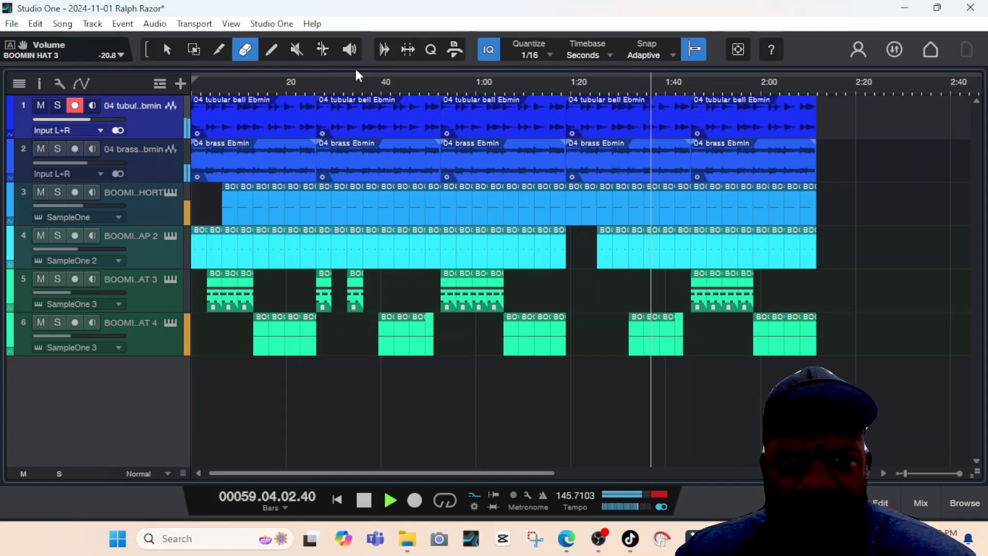
Erase the 808 part just before bar 65 and duplicate the last loop section on all six tracks once, ending with playback stopped
click(688, 200)
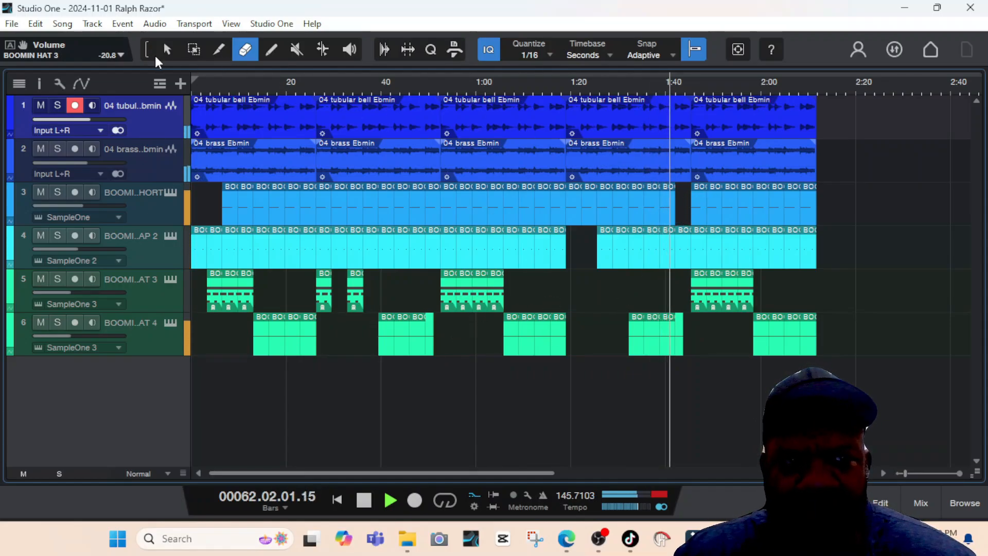
key(1)
drag(851, 107, 696, 323)
key(d)
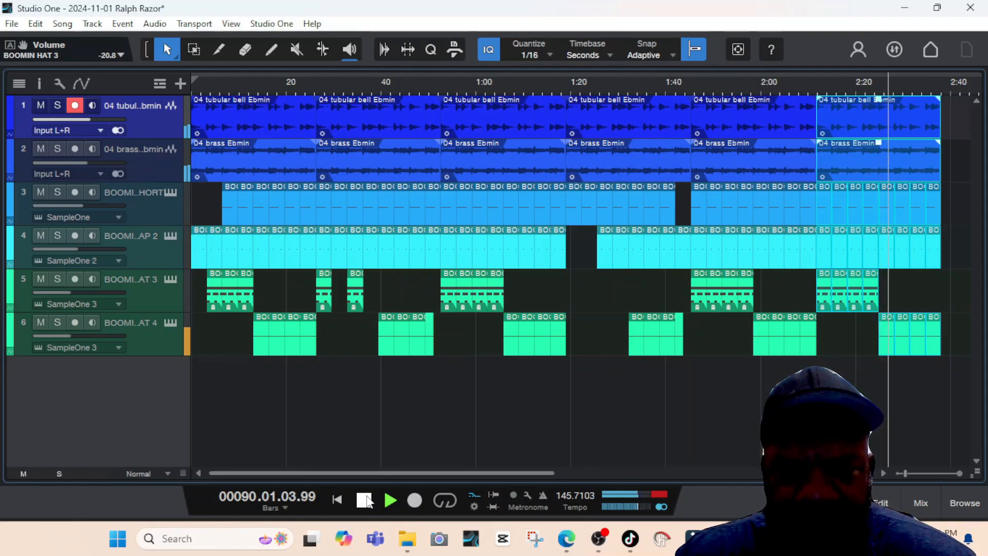
click(364, 499)
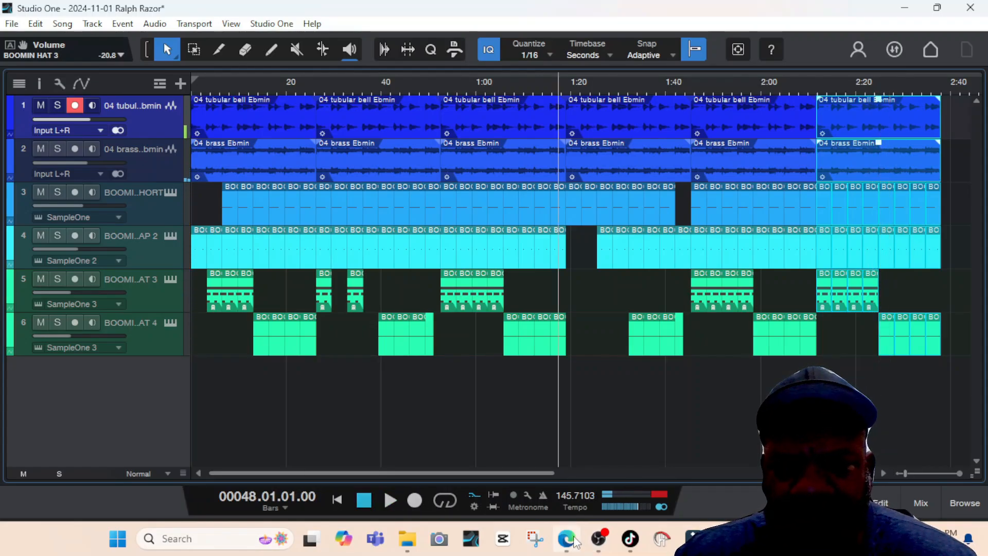
click(602, 540)
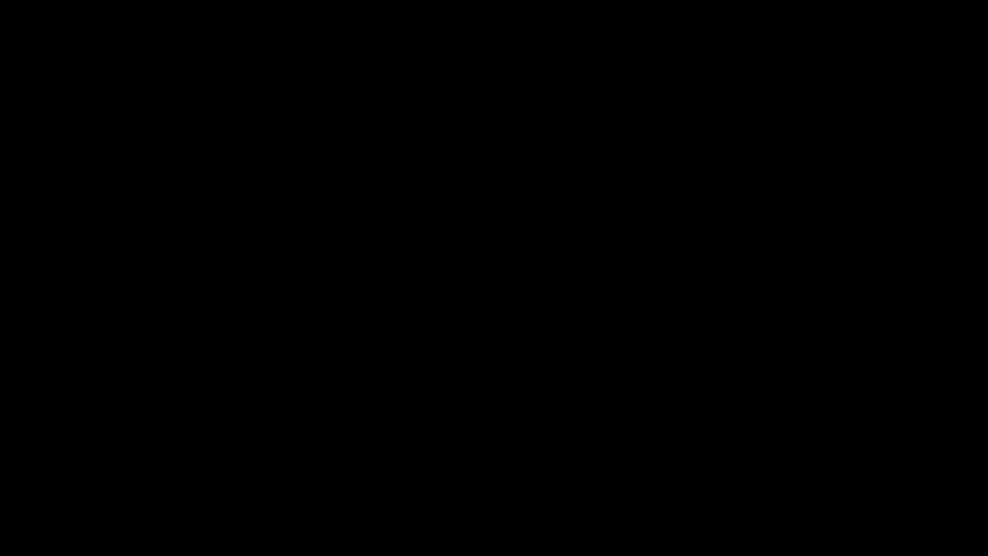